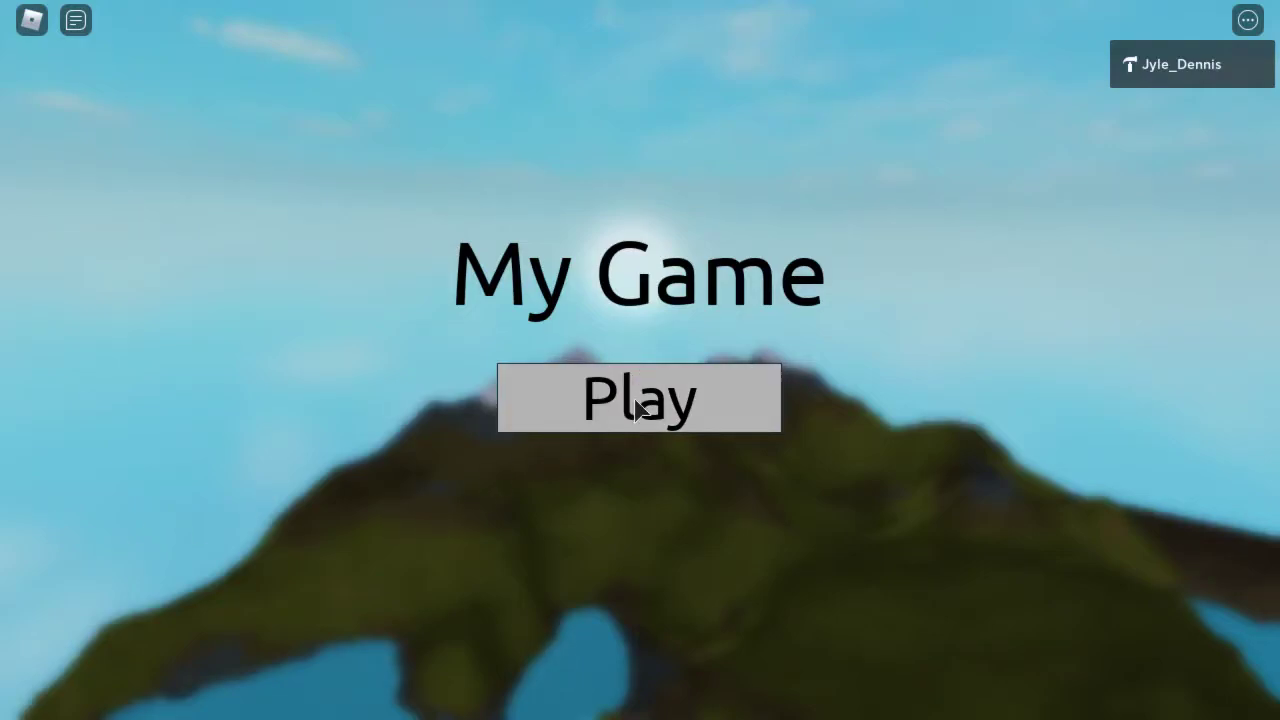
Start the game from the 'My Game' title screen's Play button.
{"action": "left_click", "coordinate": [636, 408]}
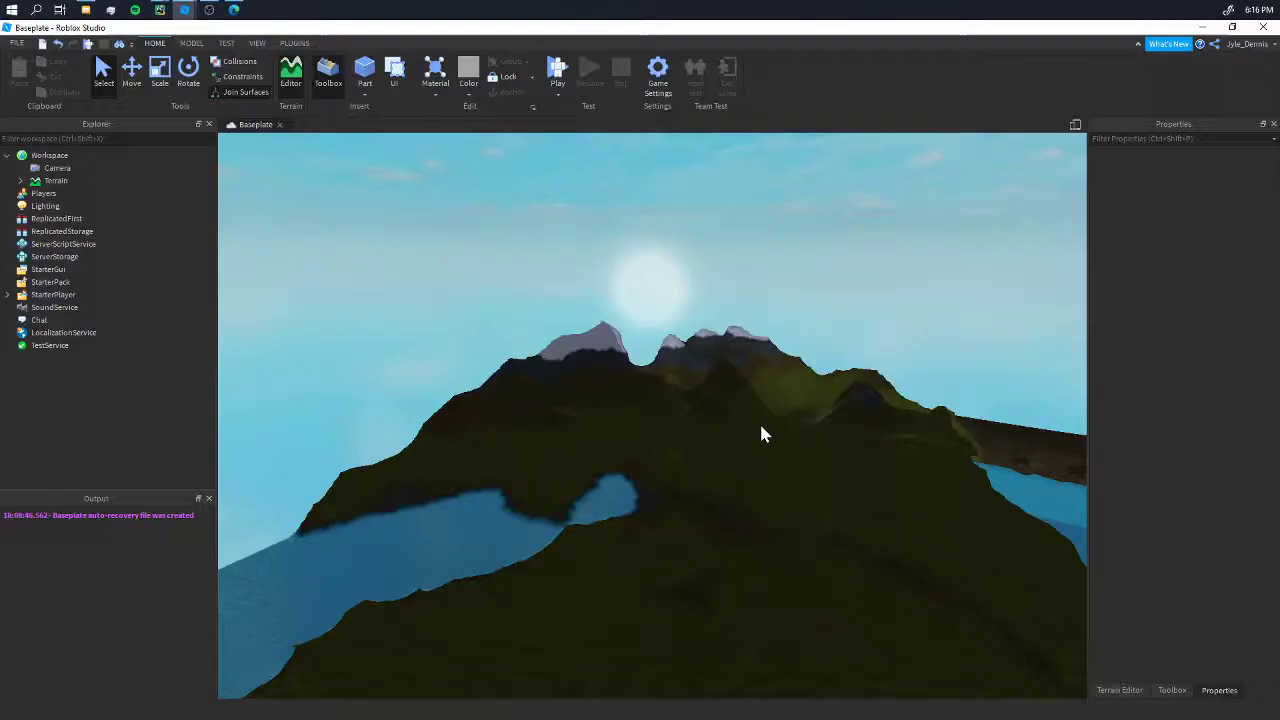
Bring the editor camera closer to the mountain, tilted down toward the lake.
{"action": "mouse_move", "coordinate": [601, 290]}
{"action": "right_mouse_down"}
{"action": "mouse_move", "coordinate": [631, 408]}
{"action": "mouse_move", "coordinate": [707, 378]}
{"action": "mouse_move", "coordinate": [686, 529]}
{"action": "mouse_move", "coordinate": [680, 459]}
{"action": "right_mouse_up"}
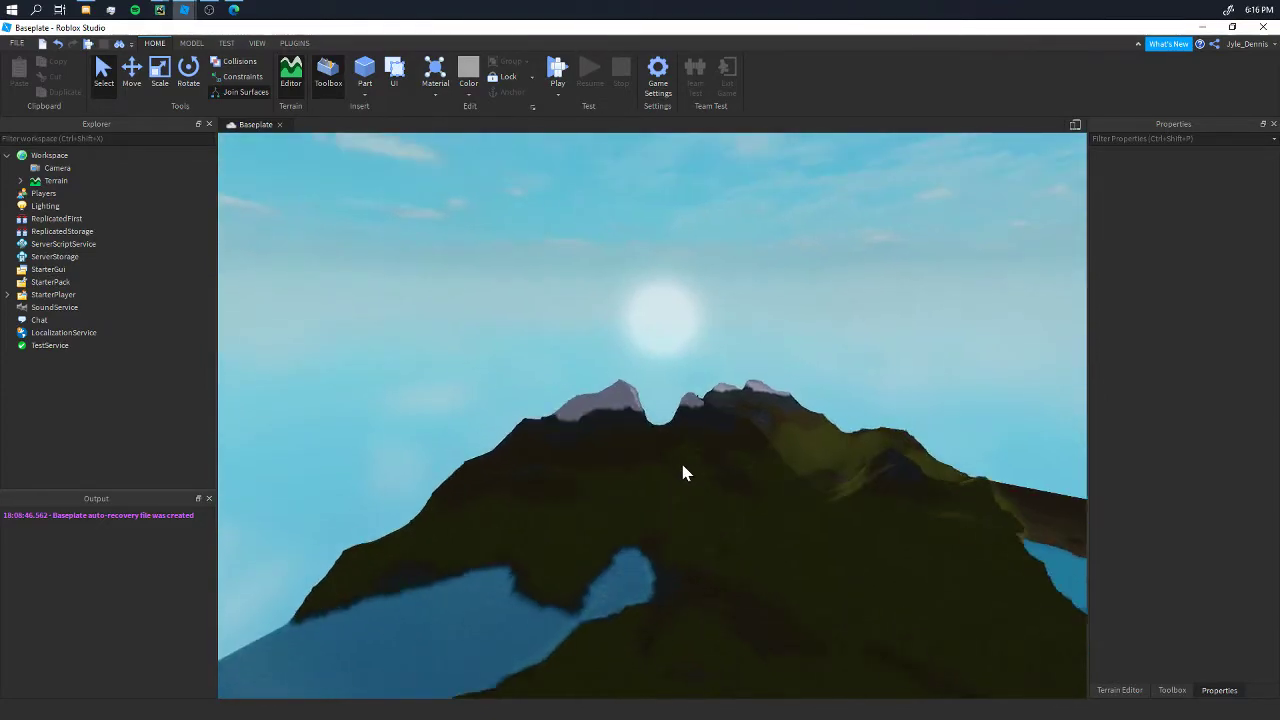
{"action": "right_click_drag", "start_coordinate": [604, 414], "coordinate": [688, 297]}
{"action": "mouse_move", "coordinate": [54, 307]}
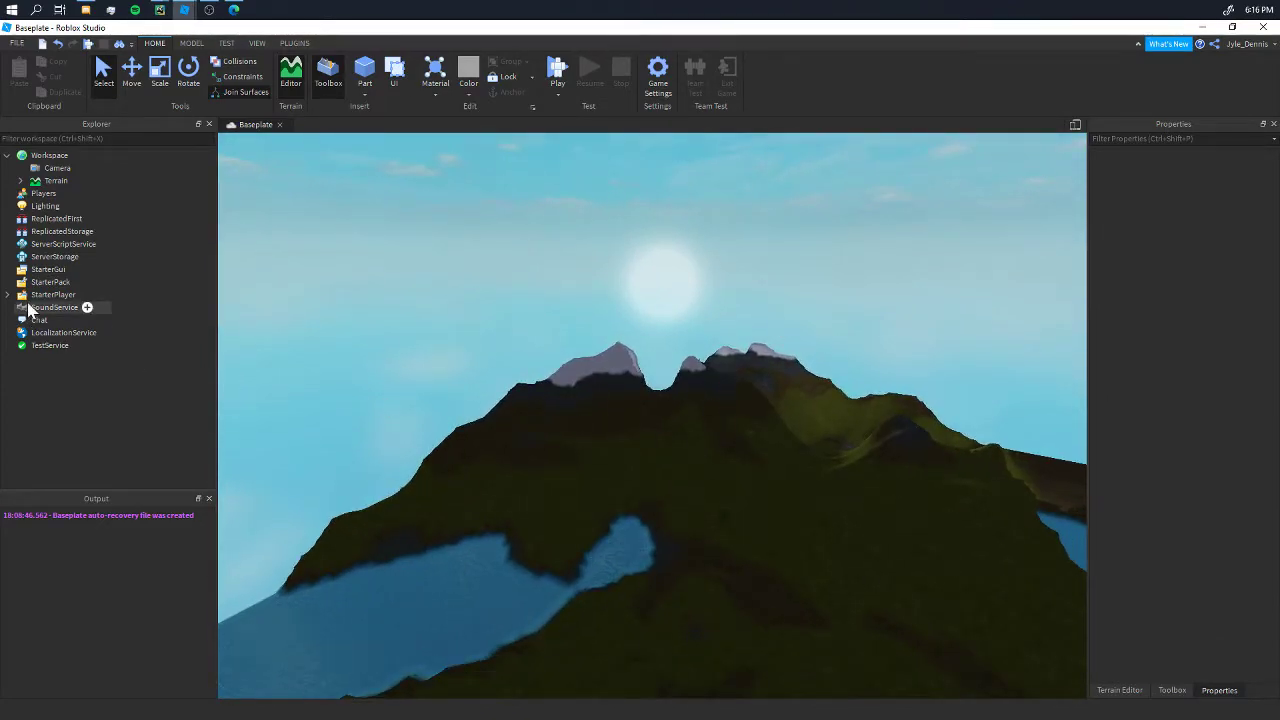
Insert a ScreenGui named MainMenu under StarterGui and add a Frame inside it.
{"action": "left_click", "coordinate": [46, 269]}
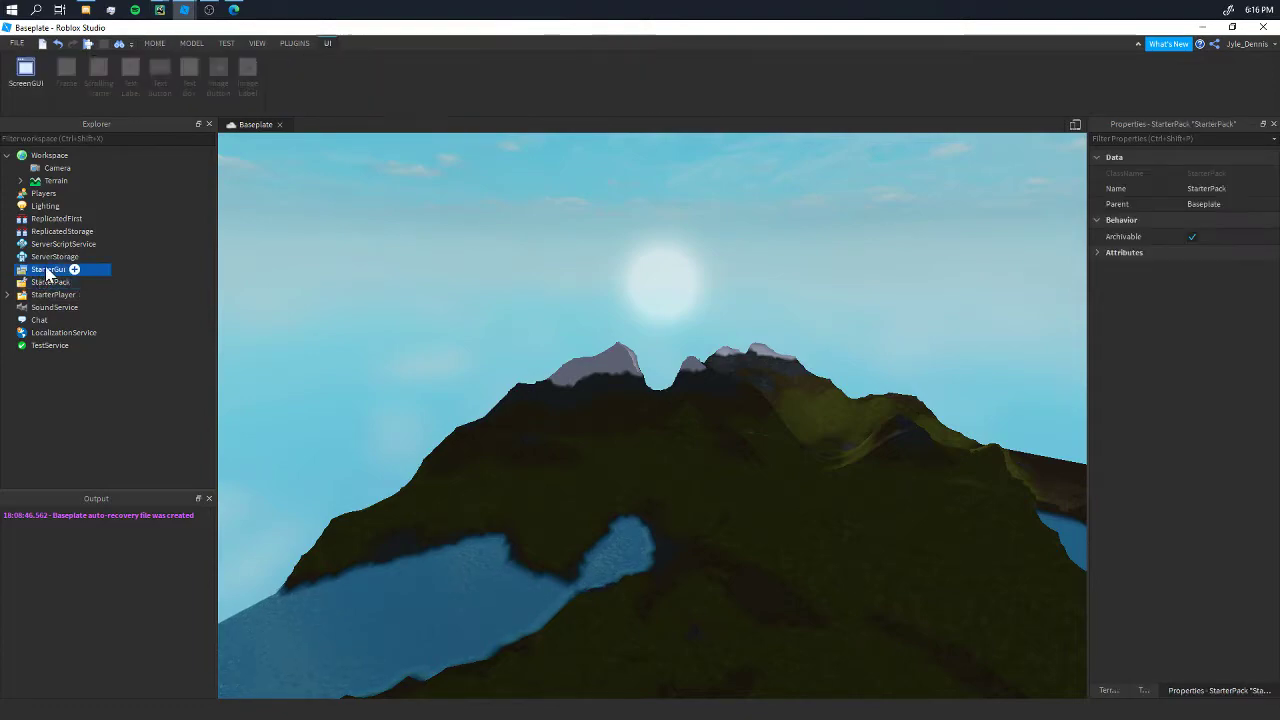
{"action": "left_click", "coordinate": [74, 269]}
{"action": "left_click", "coordinate": [50, 324]}
{"action": "type", "text": "MainMenu"}
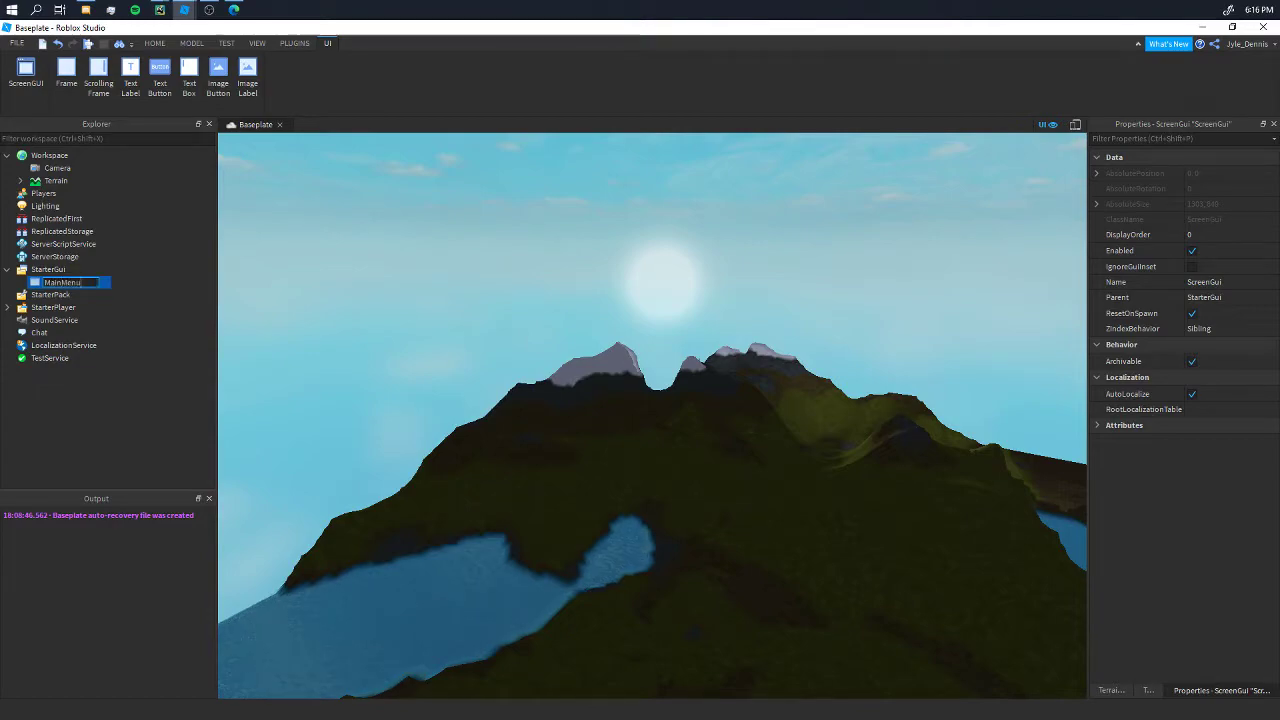
{"action": "key", "text": "Return"}
{"action": "left_click", "coordinate": [88, 282]}
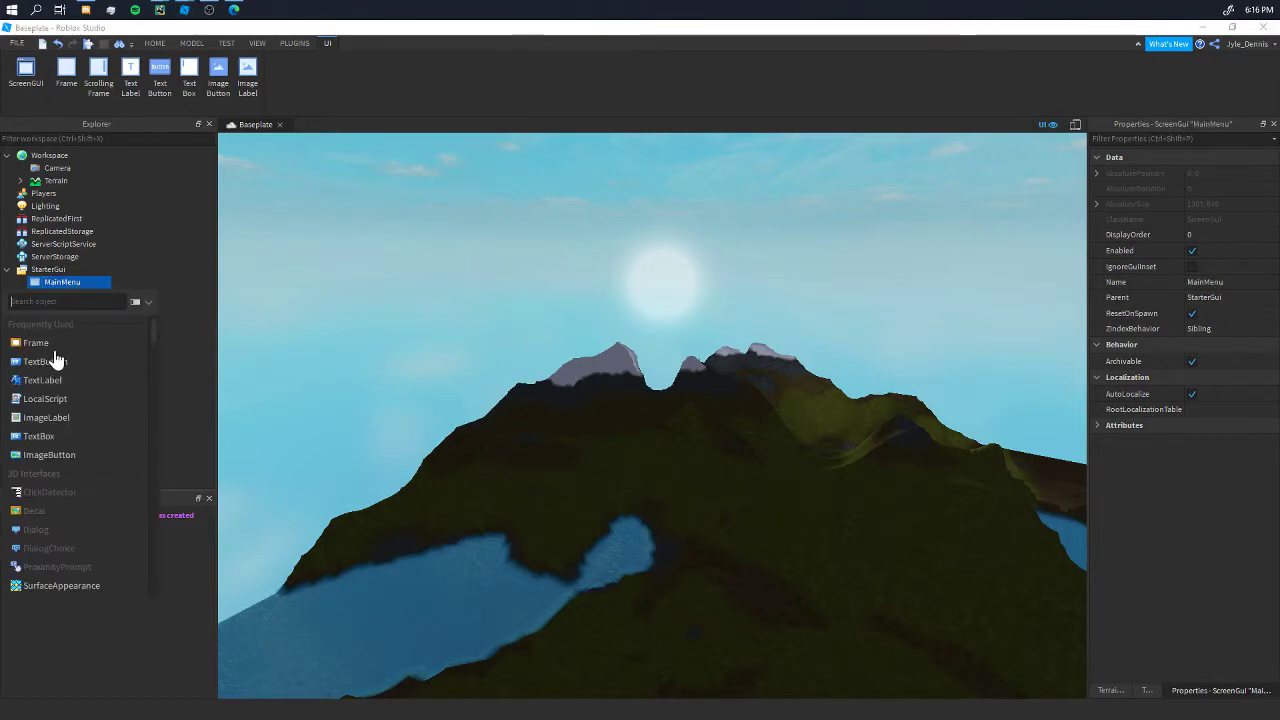
{"action": "left_click", "coordinate": [55, 357]}
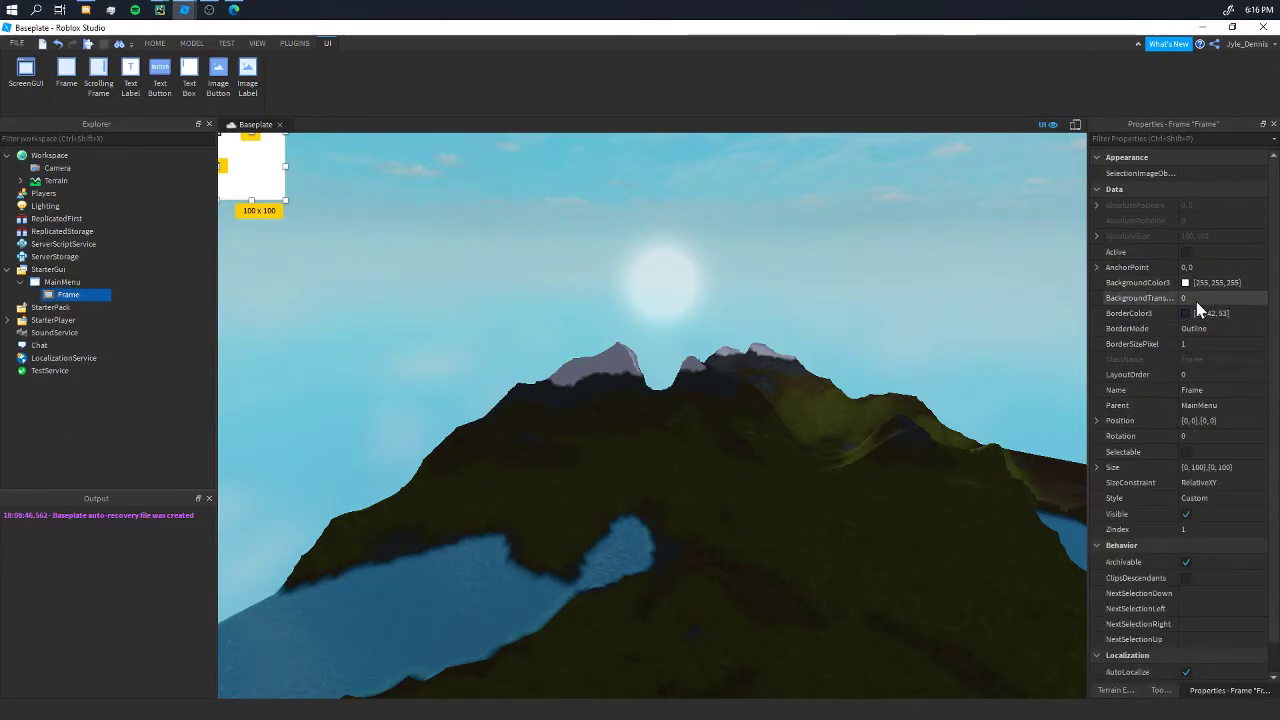
Set the Frame's Size to full screen, {1,0},{1,0}.
{"action": "scroll", "coordinate": [1196, 301], "scroll_direction": "down", "scroll_amount": 1}
{"action": "left_click", "coordinate": [1210, 435]}
{"action": "left_click", "coordinate": [1097, 435]}
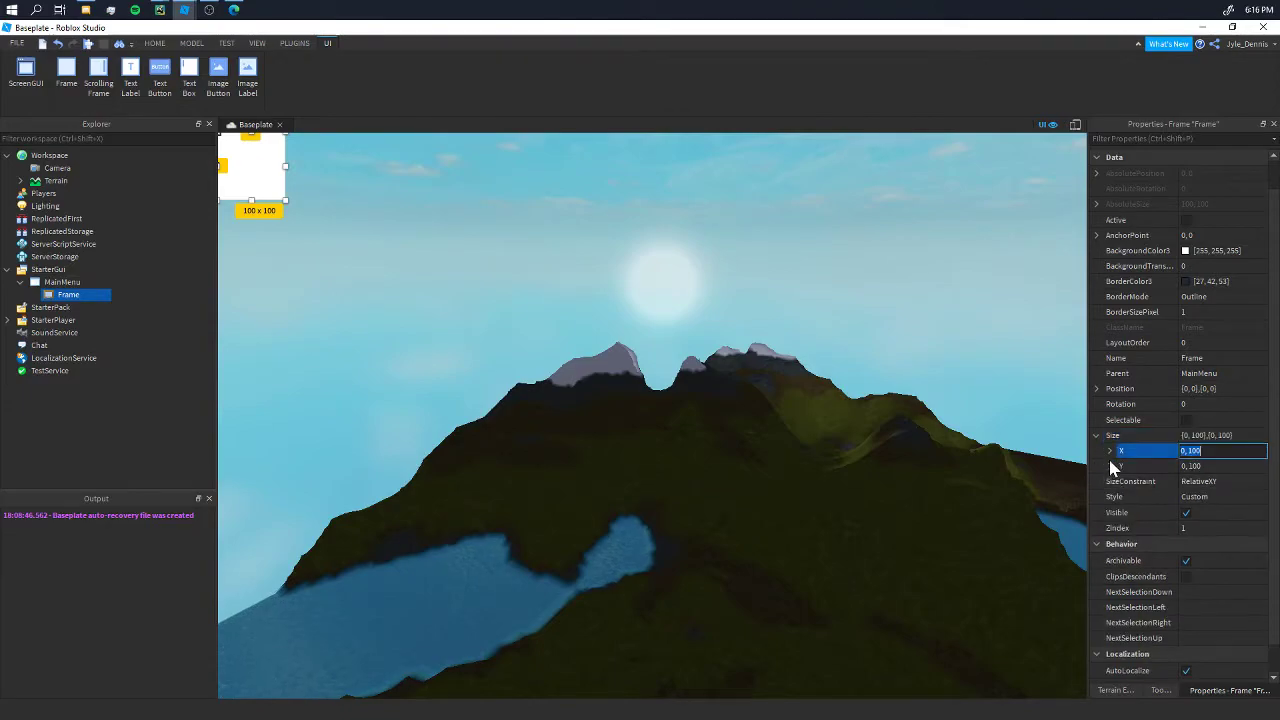
{"action": "left_click", "coordinate": [1108, 497]}
{"action": "left_click", "coordinate": [1206, 492]}
{"action": "type", "text": "1,100"}
{"action": "key", "text": "Return"}
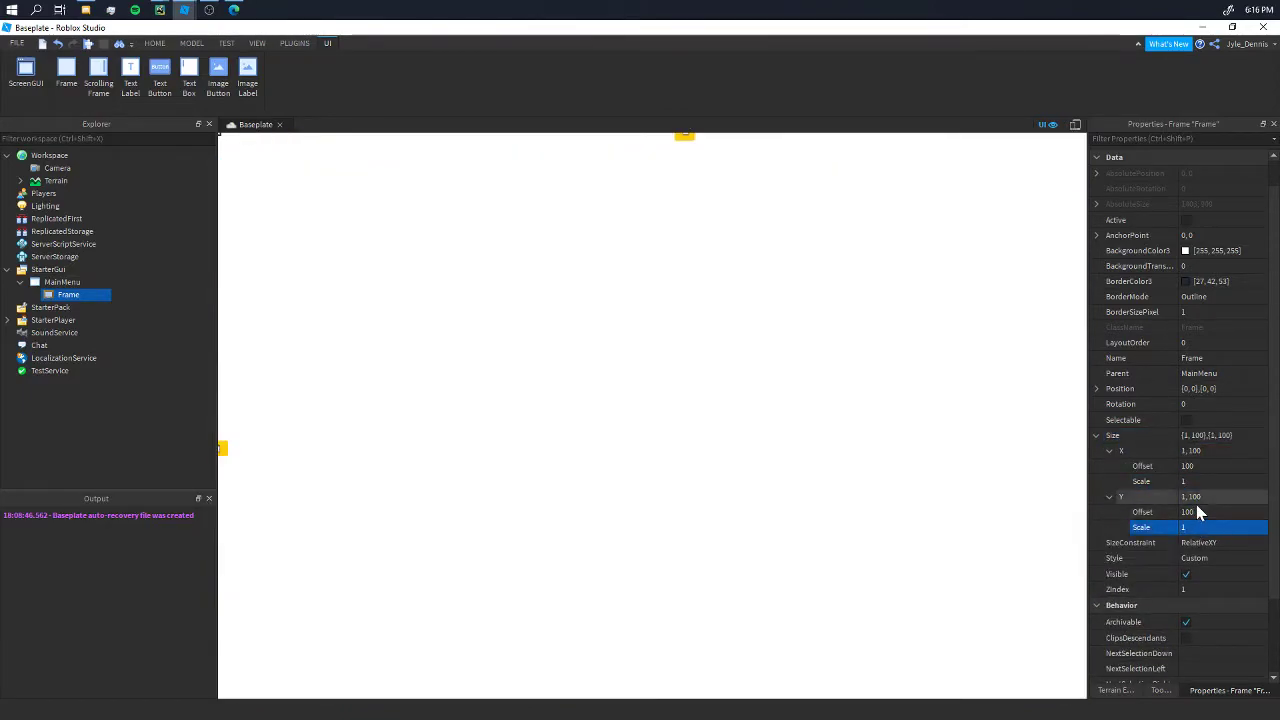
{"action": "left_click", "coordinate": [1190, 511]}
{"action": "key", "text": "Return"}
{"action": "left_click", "coordinate": [1097, 435]}
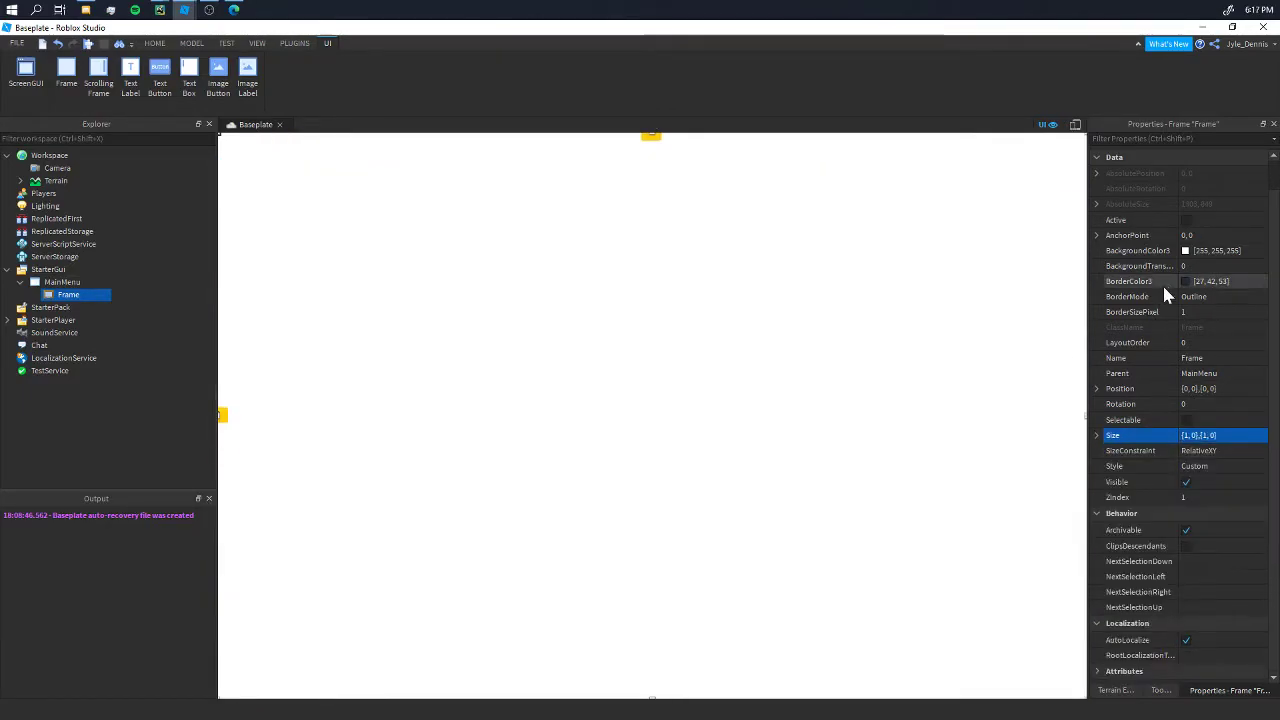
Set the Frame's BackgroundTransparency to 1 and reselect it.
{"action": "scroll", "coordinate": [1162, 283], "scroll_direction": "up", "scroll_amount": 1}
{"action": "left_click", "coordinate": [1195, 298]}
{"action": "type", "text": "1"}
{"action": "left_click", "coordinate": [803, 426]}
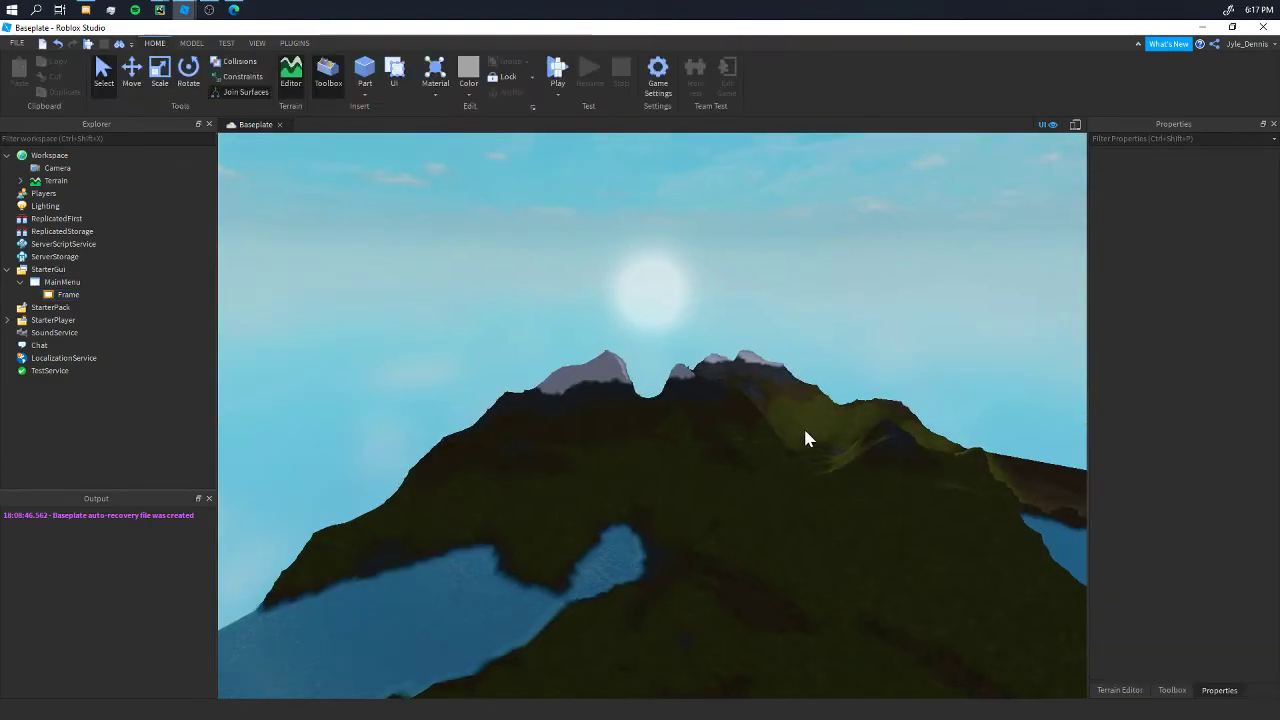
{"action": "left_click", "coordinate": [78, 296]}
Add a TextLabel to the Frame, centre it, and set BackgroundTransparency to 1.
{"action": "left_click", "coordinate": [61, 337]}
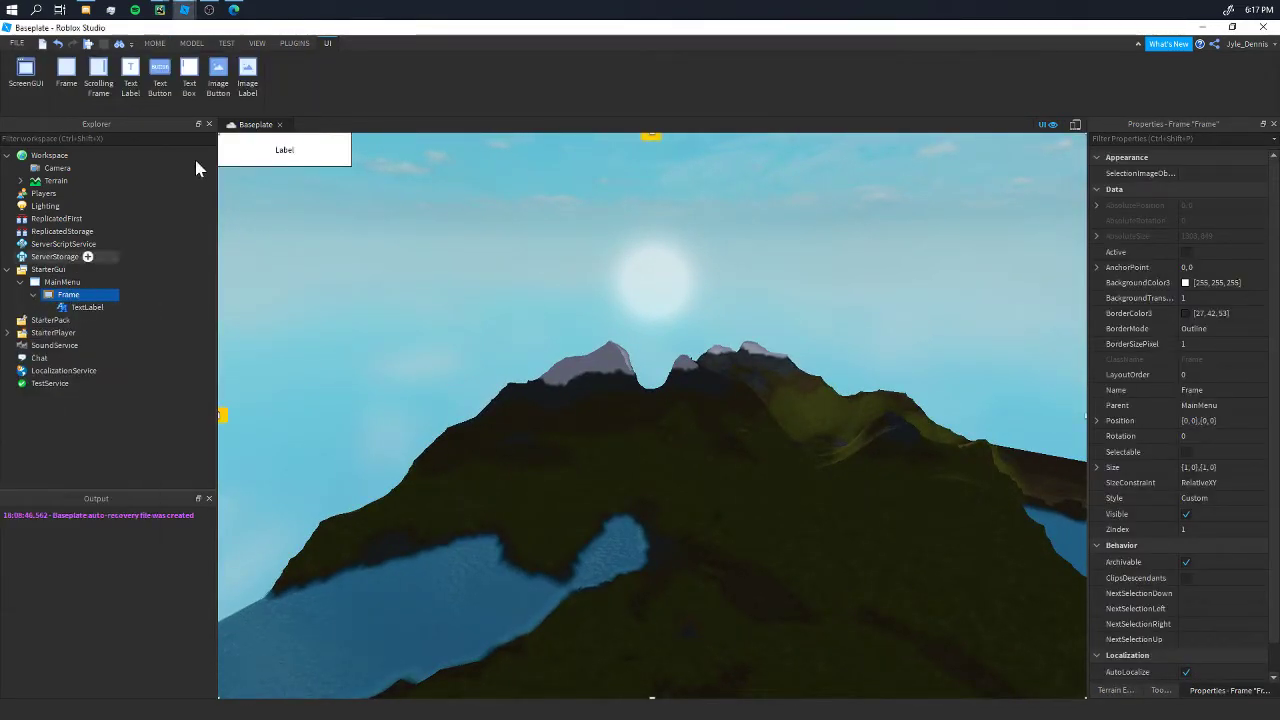
{"action": "mouse_move", "coordinate": [282, 152]}
{"action": "left_mouse_down"}
{"action": "mouse_move", "coordinate": [648, 366]}
{"action": "mouse_move", "coordinate": [674, 403]}
{"action": "mouse_move", "coordinate": [660, 417]}
{"action": "mouse_move", "coordinate": [674, 371]}
{"action": "mouse_move", "coordinate": [684, 468]}
{"action": "mouse_move", "coordinate": [644, 343]}
{"action": "left_mouse_up"}
{"action": "left_click", "coordinate": [1185, 298]}
{"action": "type", "text": "1"}
{"action": "key", "text": "Return"}
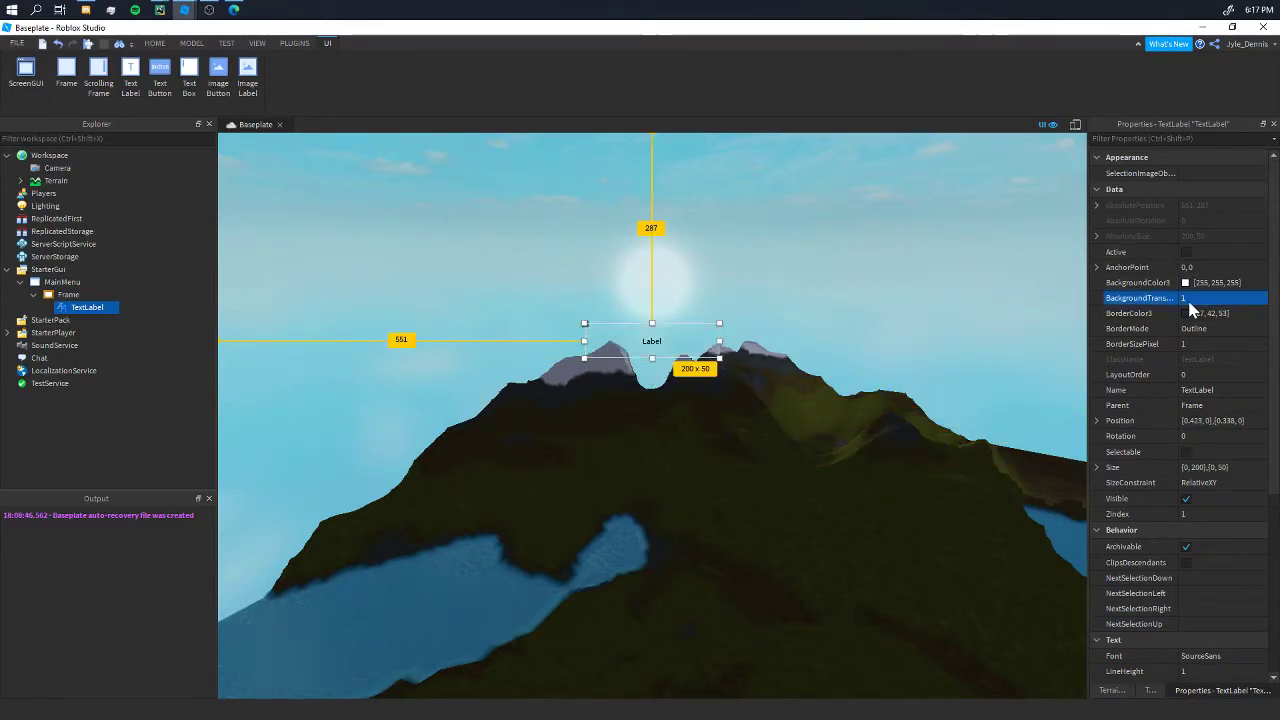
Size the label by scale, first trying width 0.2 and height 0.05 with zero offsets.
{"action": "scroll", "coordinate": [1174, 523], "scroll_direction": "down", "scroll_amount": 5}
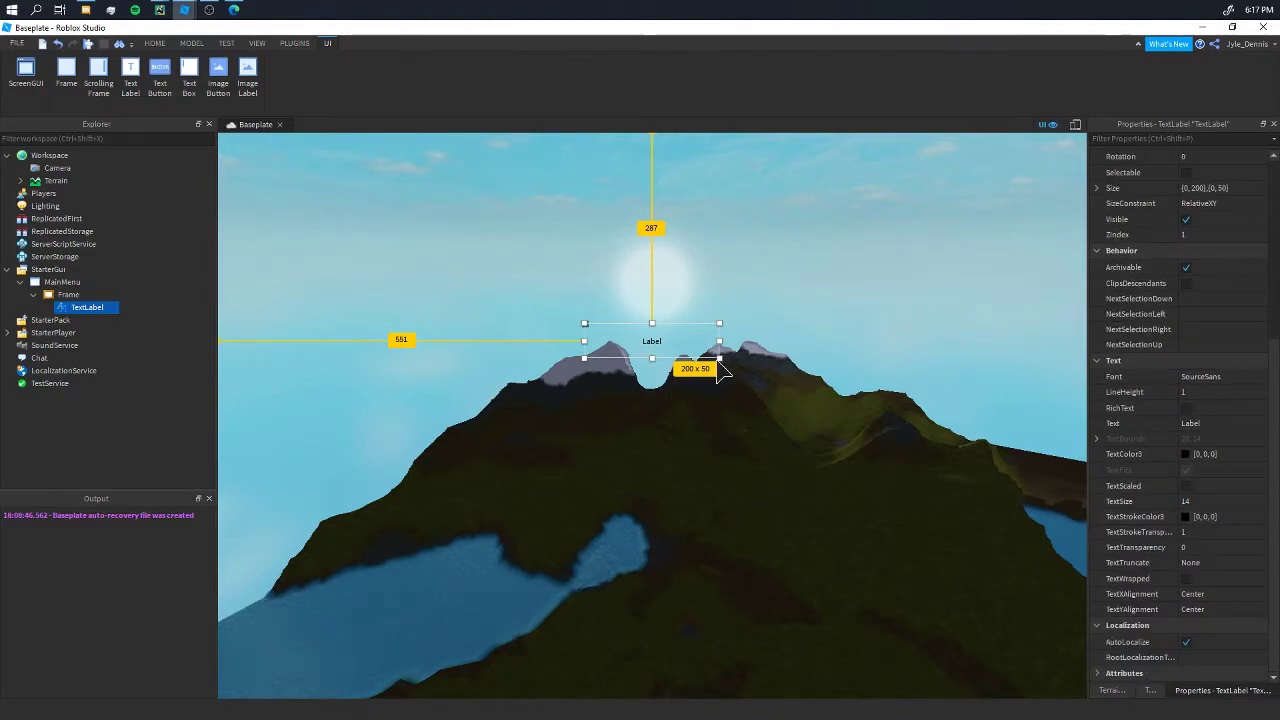
{"action": "scroll", "coordinate": [1198, 379], "scroll_direction": "up", "scroll_amount": 3}
{"action": "left_click", "coordinate": [1096, 341]}
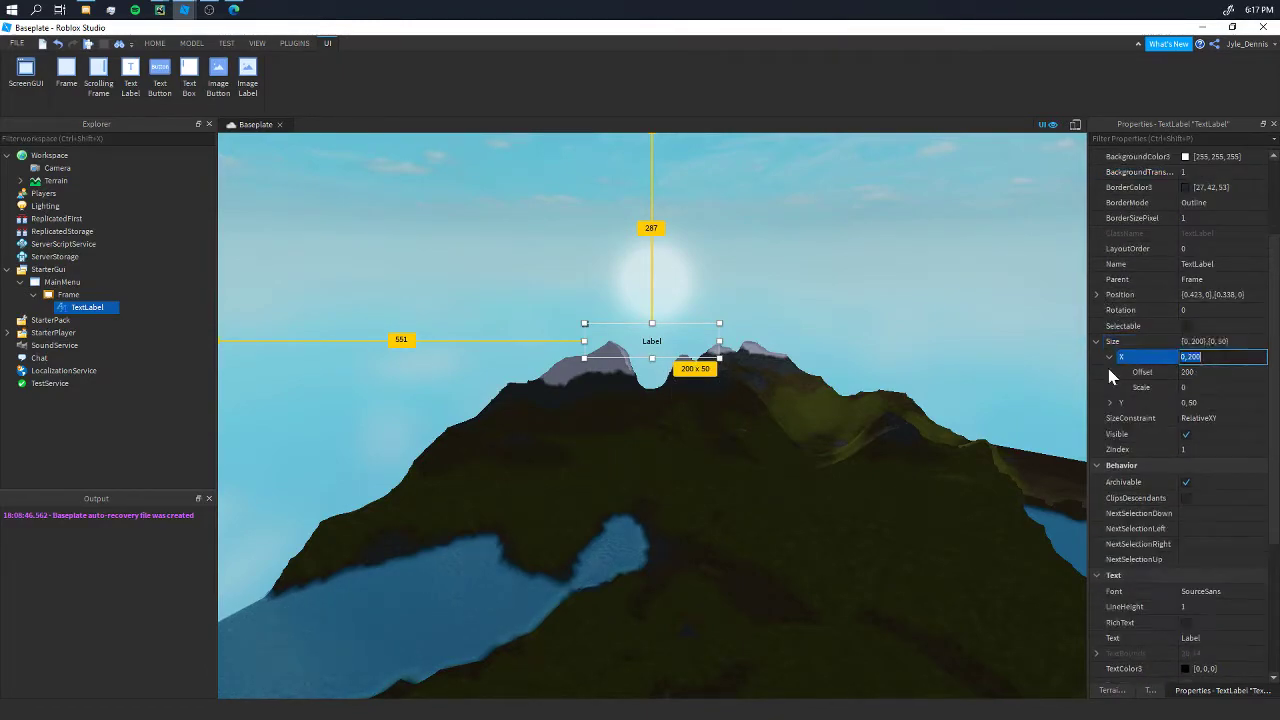
{"action": "left_click", "coordinate": [1109, 402]}
{"action": "left_click", "coordinate": [1199, 402]}
{"action": "type", "text": "0,0"}
{"action": "key", "text": "Return"}
{"action": "left_click", "coordinate": [1201, 372]}
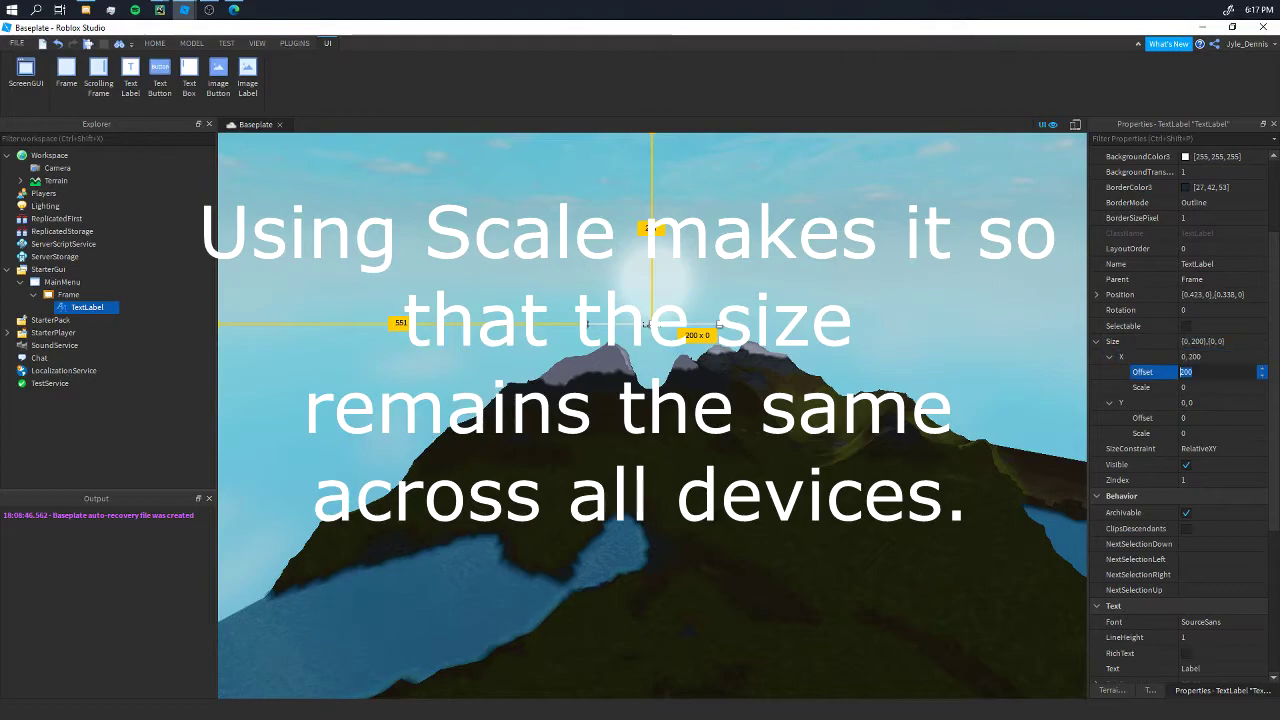
{"action": "type", "text": "20"}
{"action": "left_click", "coordinate": [1199, 387]}
{"action": "type", "text": "0.2"}
{"action": "key", "text": "Return"}
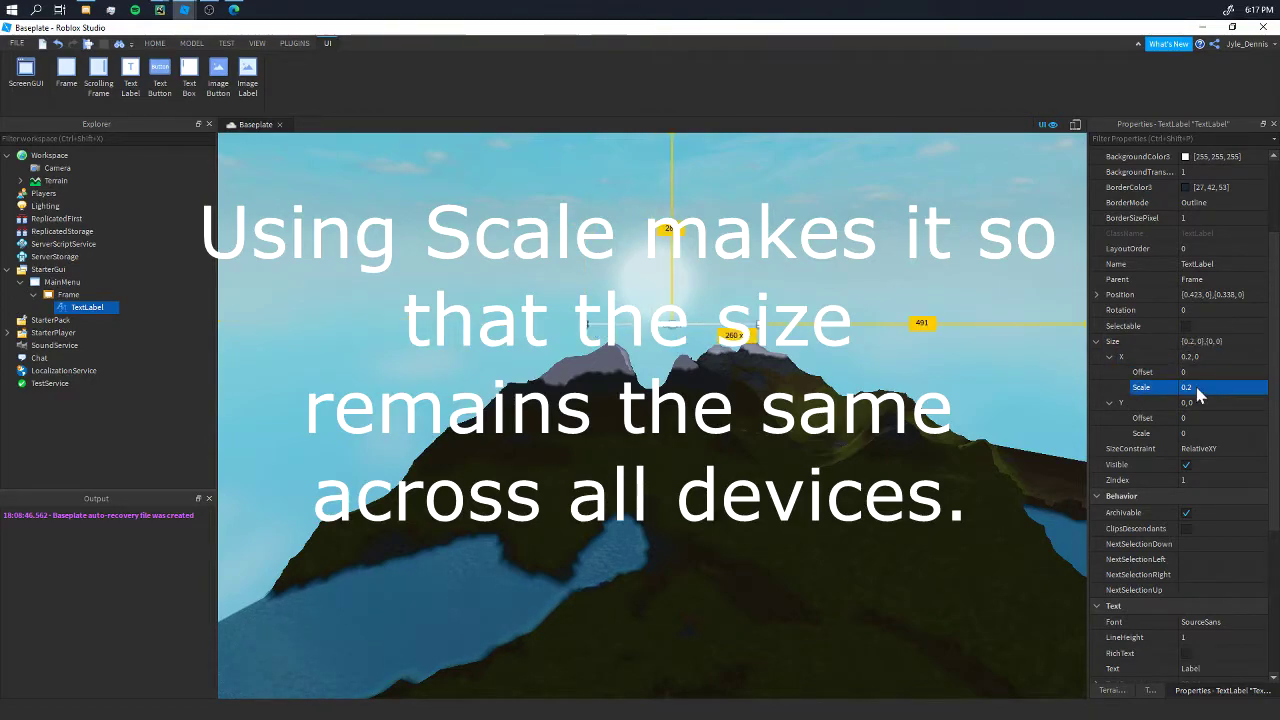
{"action": "left_click", "coordinate": [1199, 433]}
{"action": "type", "text": "0.05"}
{"action": "key", "text": "Return"}
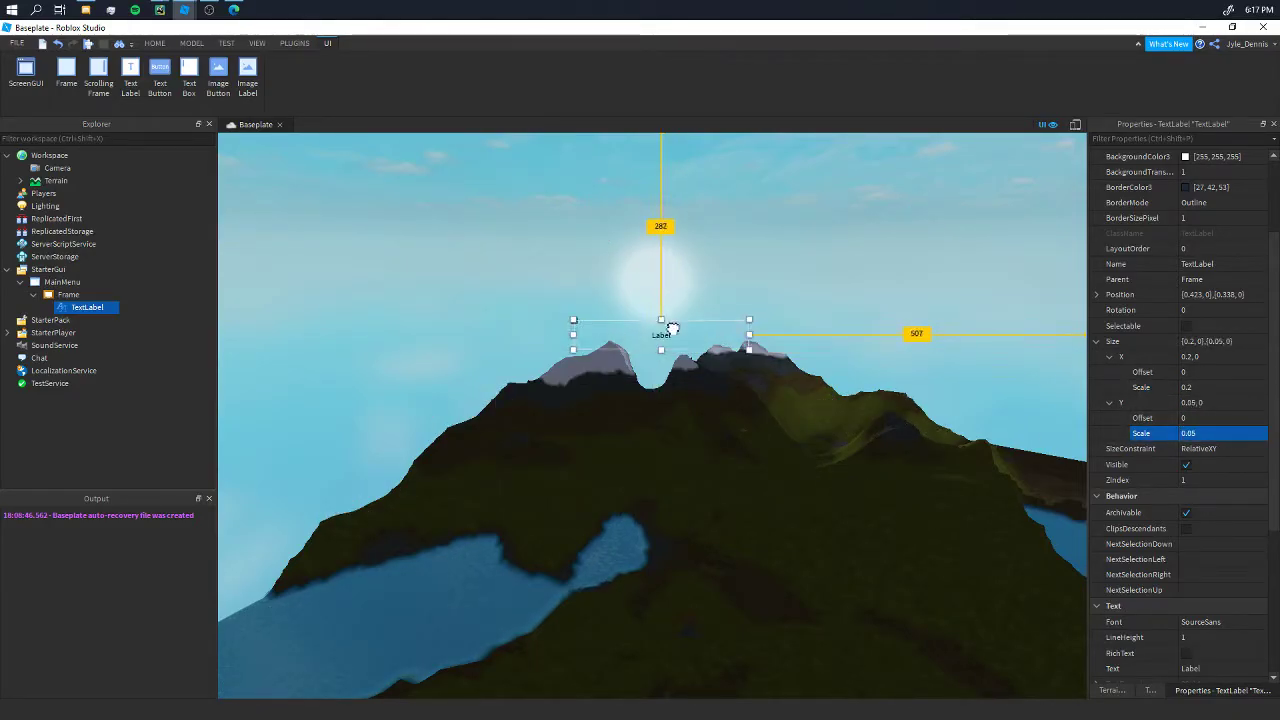
Resize the label to {0.3,0},{0.15,0} and re-centre it above the mountain.
{"action": "left_click", "coordinate": [1199, 387]}
{"action": "type", "text": "0.3"}
{"action": "left_click", "coordinate": [1199, 433]}
{"action": "type", "text": "0.2"}
{"action": "left_click_drag", "start_coordinate": [700, 377], "coordinate": [647, 342]}
{"action": "scroll", "coordinate": [1180, 400], "scroll_direction": "down", "scroll_amount": 2}
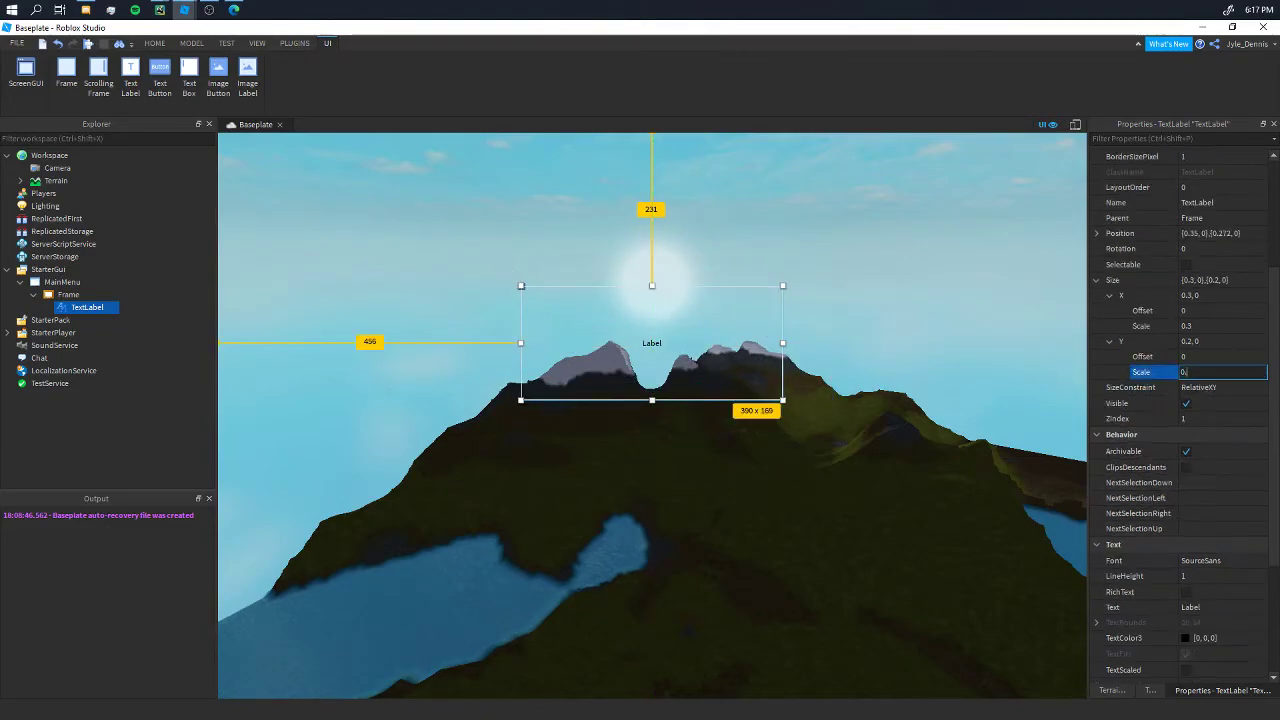
{"action": "type", "text": "15"}
{"action": "key", "text": "Return"}
Set the label text to 'My Game' with Ubuntu font and TextScaled on.
{"action": "scroll", "coordinate": [1199, 400], "scroll_direction": "down", "scroll_amount": 4}
{"action": "left_click", "coordinate": [1199, 422]}
{"action": "type", "text": "My Game"}
{"action": "key", "text": "Return"}
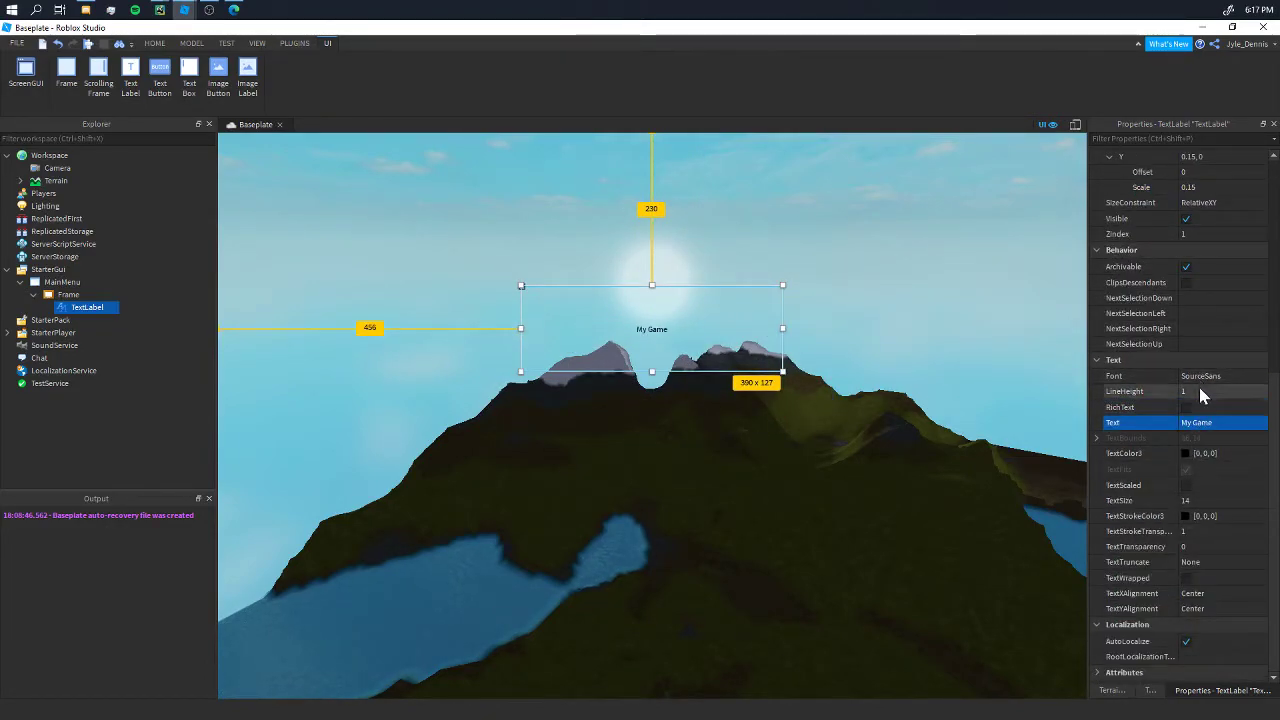
{"action": "left_click", "coordinate": [1199, 377]}
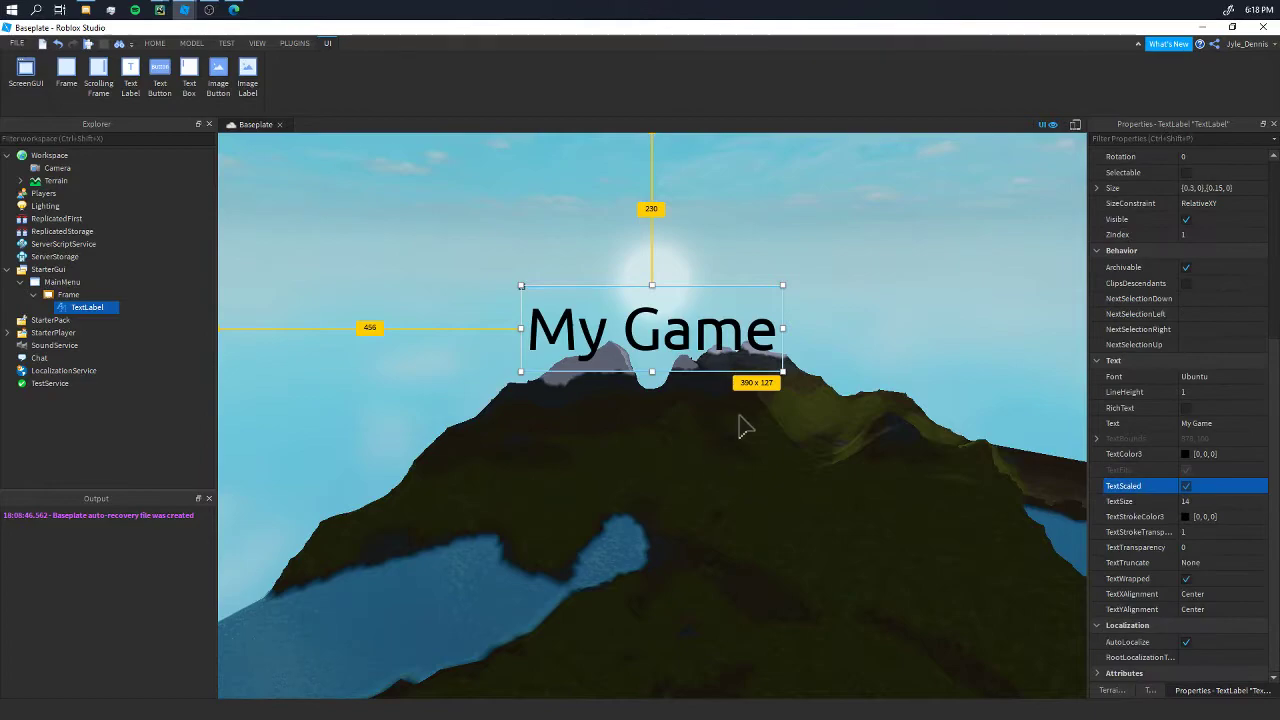
{"action": "left_click", "coordinate": [755, 388]}
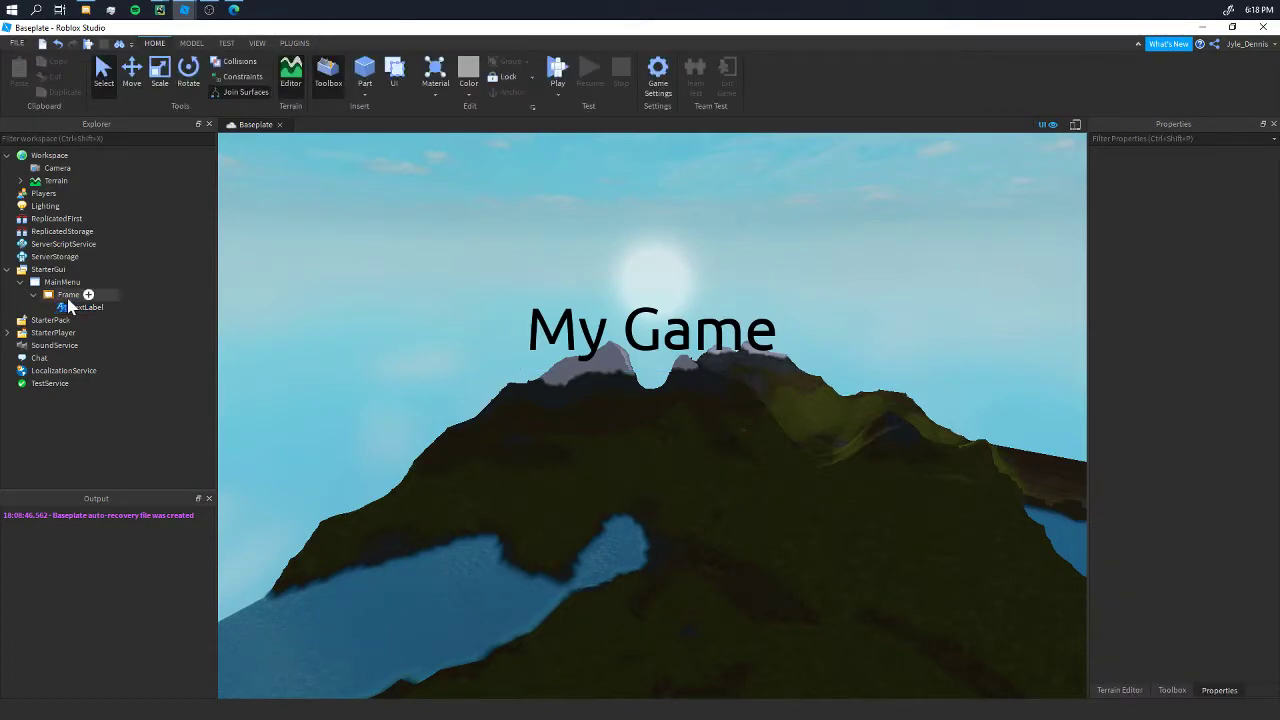
Insert a TextButton into the Frame and place it centred below the title.
{"action": "left_click", "coordinate": [88, 294]}
{"action": "type", "text": "button"}
{"action": "key", "text": "Return"}
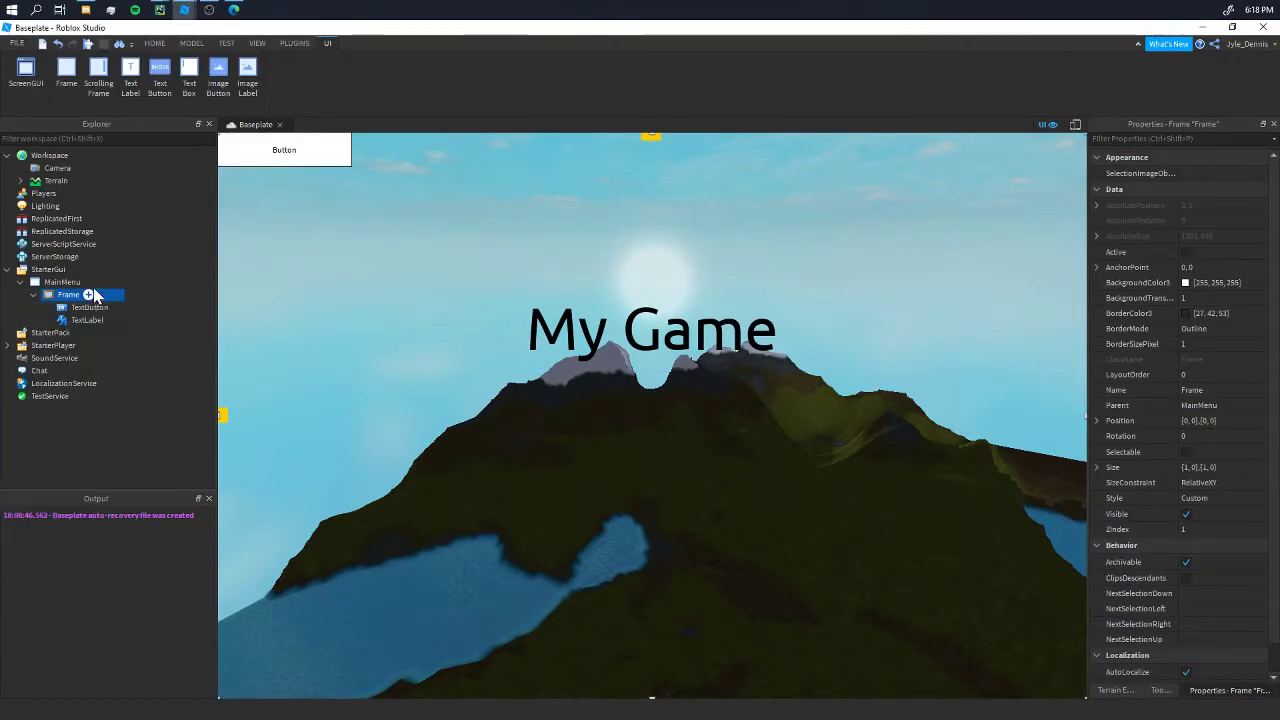
{"action": "left_click_drag", "start_coordinate": [280, 140], "coordinate": [650, 436]}
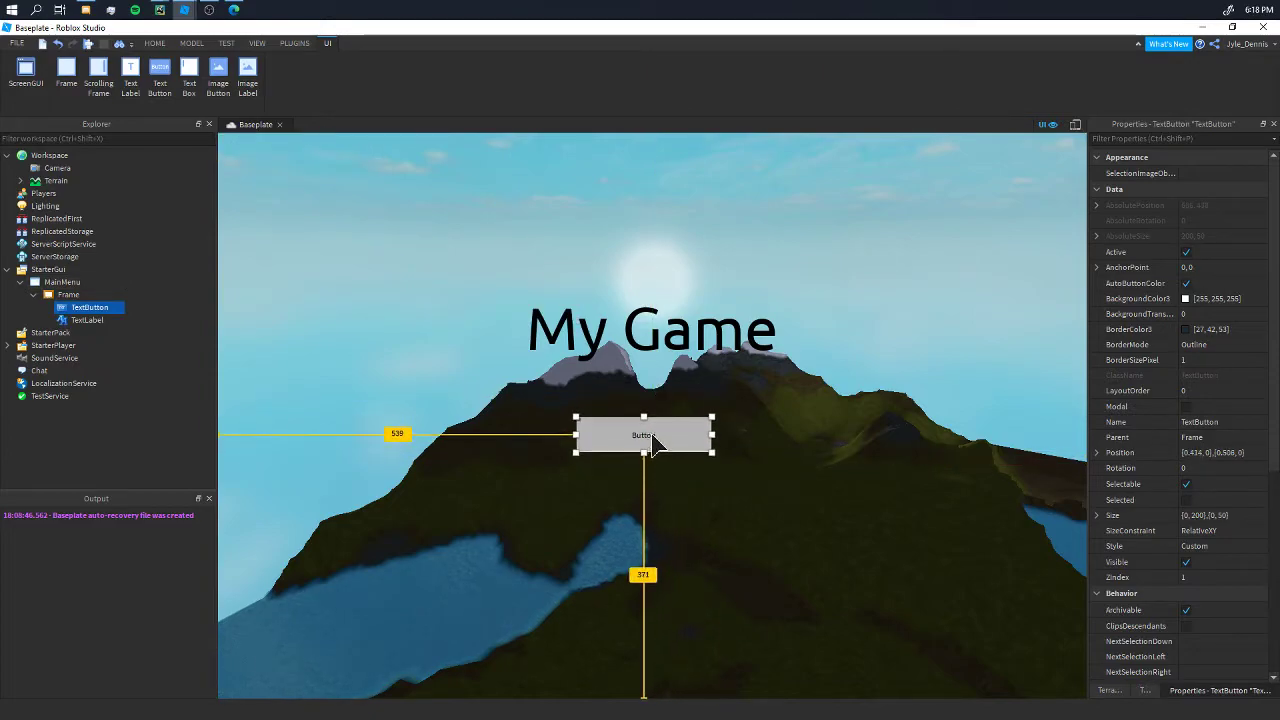
Expand the button's Size and enter width scale 0.2 and height scale 0.1.
{"action": "scroll", "coordinate": [1128, 448], "scroll_direction": "down", "scroll_amount": 1}
{"action": "scroll", "coordinate": [1180, 412], "scroll_direction": "up", "scroll_amount": 1}
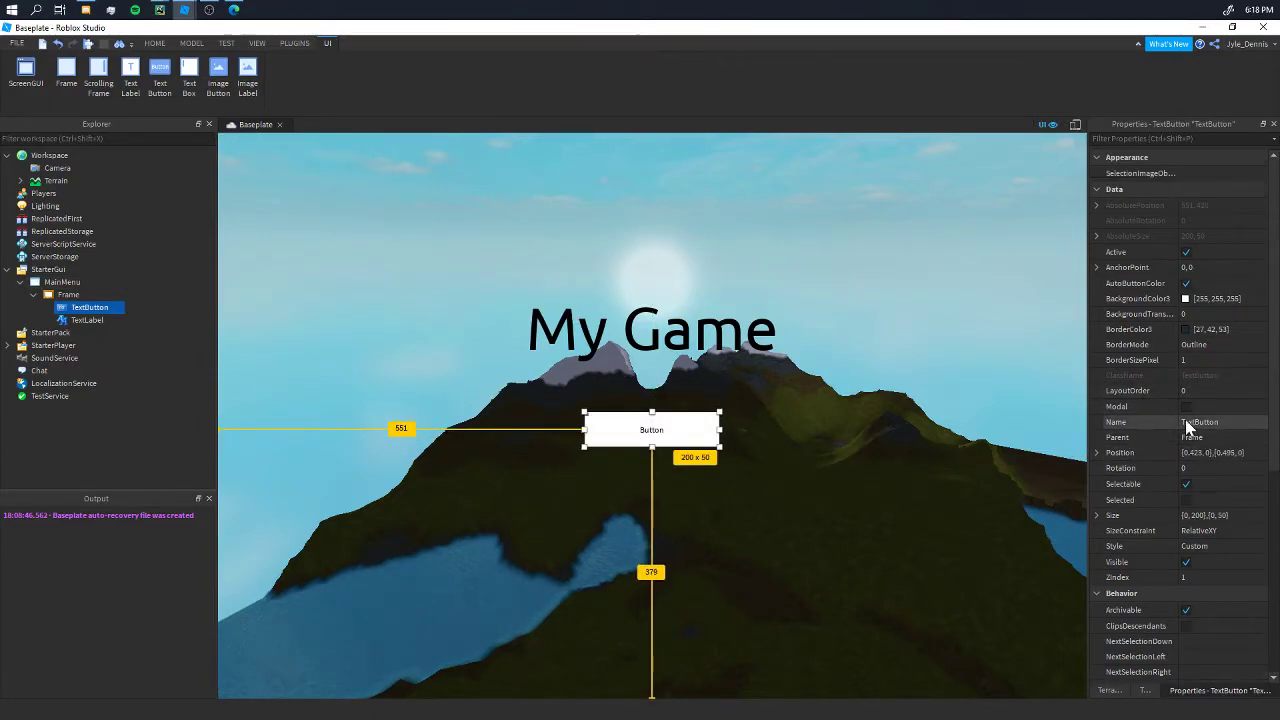
{"action": "scroll", "coordinate": [1180, 400], "scroll_direction": "down", "scroll_amount": 2}
{"action": "left_click", "coordinate": [1212, 389]}
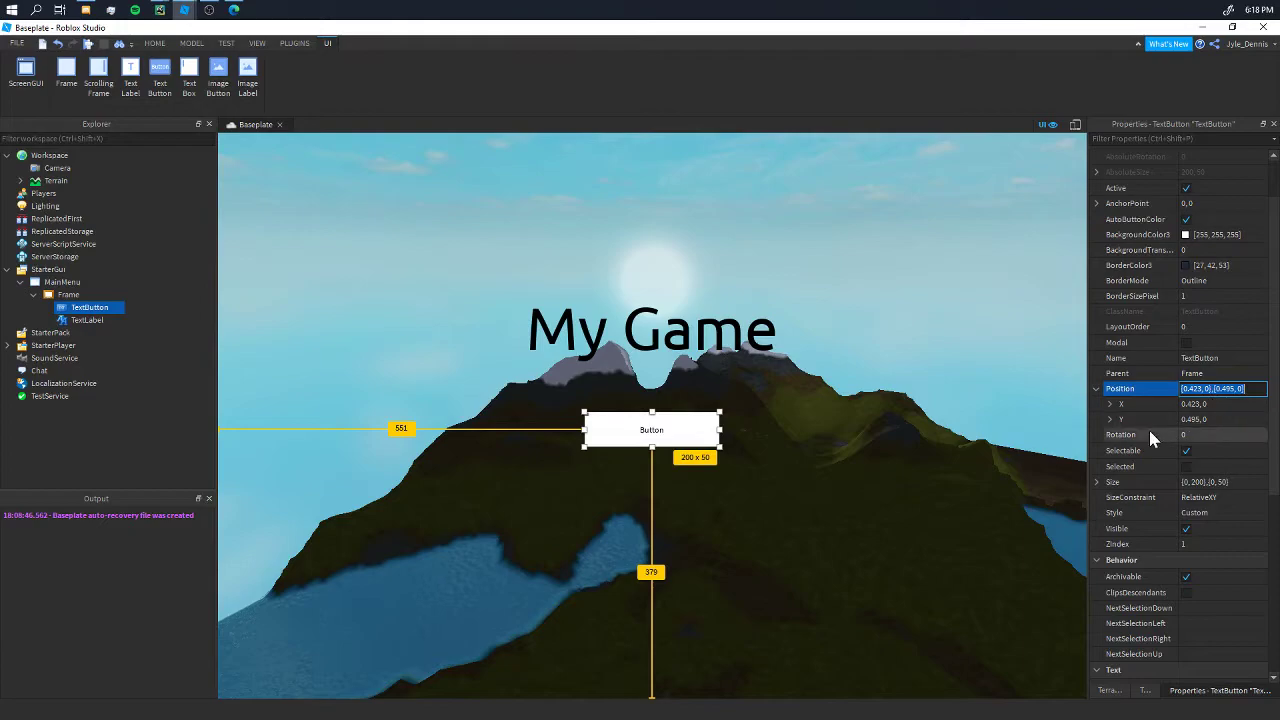
{"action": "left_click", "coordinate": [1110, 451]}
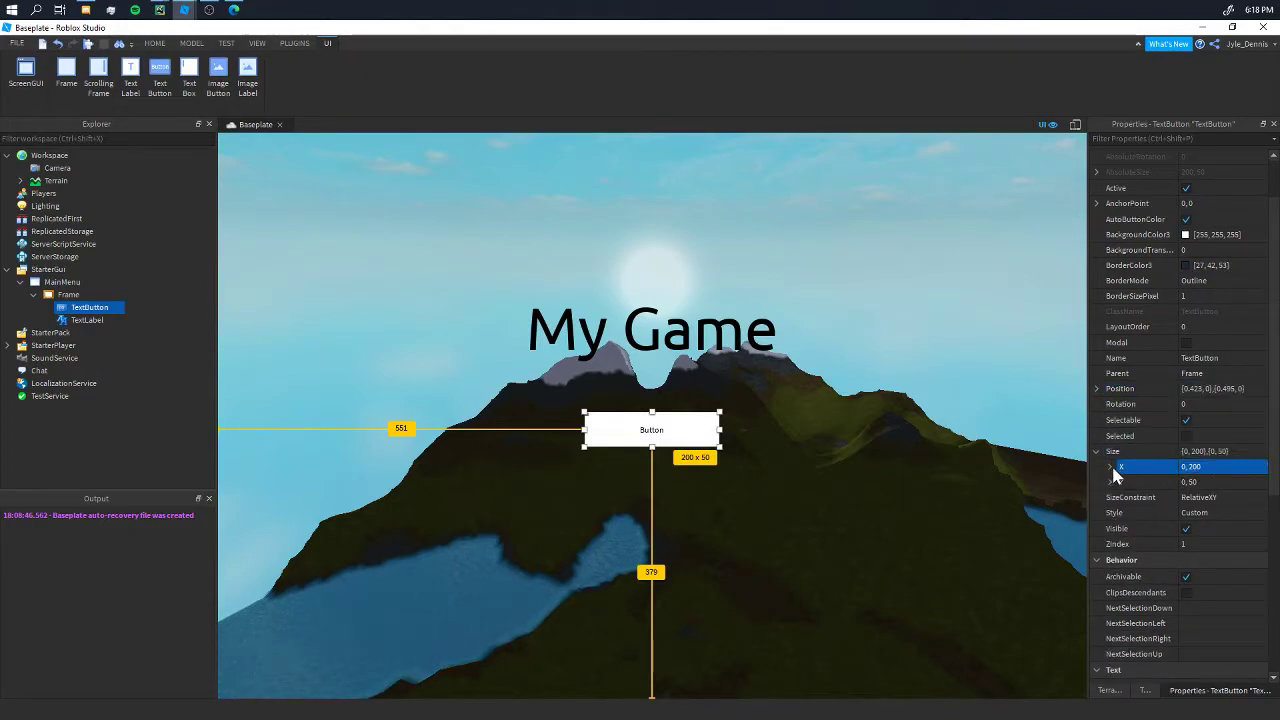
{"action": "left_click", "coordinate": [1110, 467]}
{"action": "left_click", "coordinate": [1205, 497]}
{"action": "type", "text": "0.2"}
{"action": "left_click", "coordinate": [1110, 512]}
{"action": "left_click", "coordinate": [1210, 543]}
{"action": "type", "text": "0.1"}
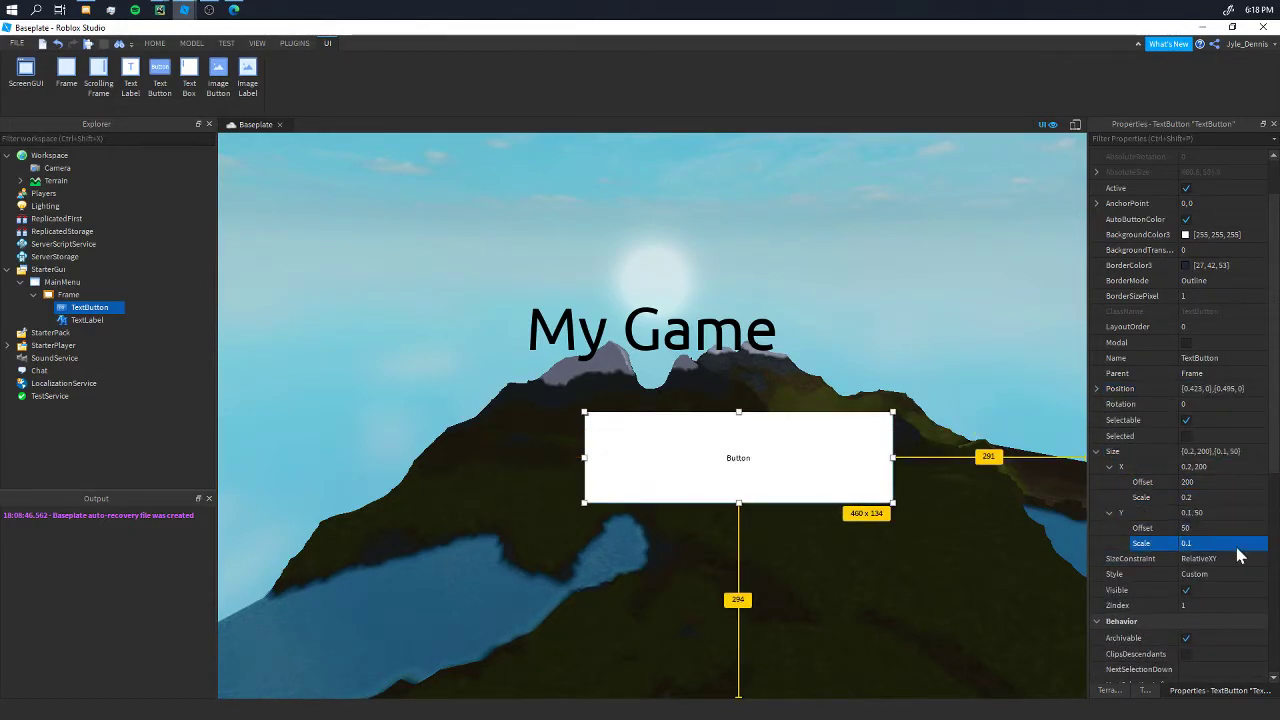
Fix the button's Size to width scale 0.2, height scale 0.1, zero offsets.
{"action": "left_click", "coordinate": [1197, 497]}
{"action": "type", "text": "0.1"}
{"action": "key", "text": "Return"}
{"action": "left_click", "coordinate": [1200, 482]}
{"action": "type", "text": "05"}
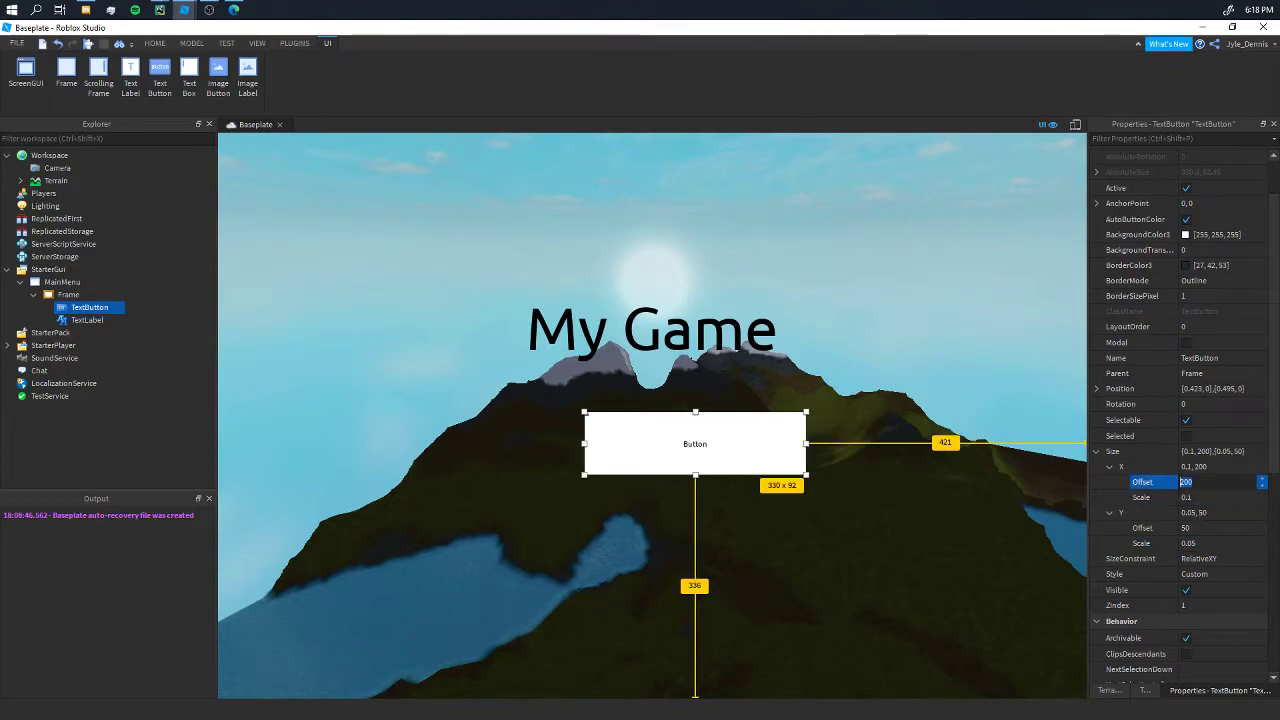
{"action": "left_click", "coordinate": [1225, 527]}
{"action": "left_click", "coordinate": [1200, 497]}
{"action": "type", "text": "0.2"}
{"action": "left_click", "coordinate": [1190, 543]}
{"action": "type", "text": "0.1"}
{"action": "key", "text": "Return"}
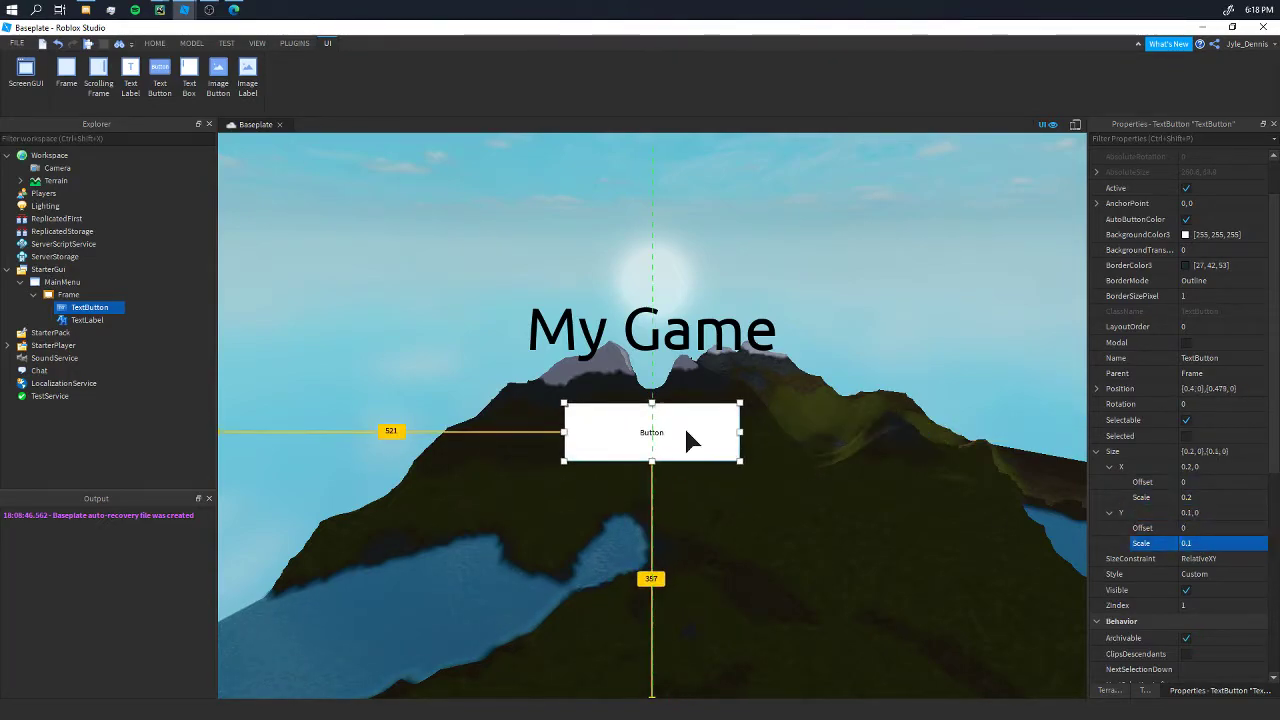
Set the button's Text to 'Play' and view its font choices.
{"action": "scroll", "coordinate": [1187, 412], "scroll_direction": "down", "scroll_amount": 5}
{"action": "left_click", "coordinate": [1195, 422]}
{"action": "type", "text": "Play"}
{"action": "key", "text": "Return"}
{"action": "left_click", "coordinate": [1201, 376]}
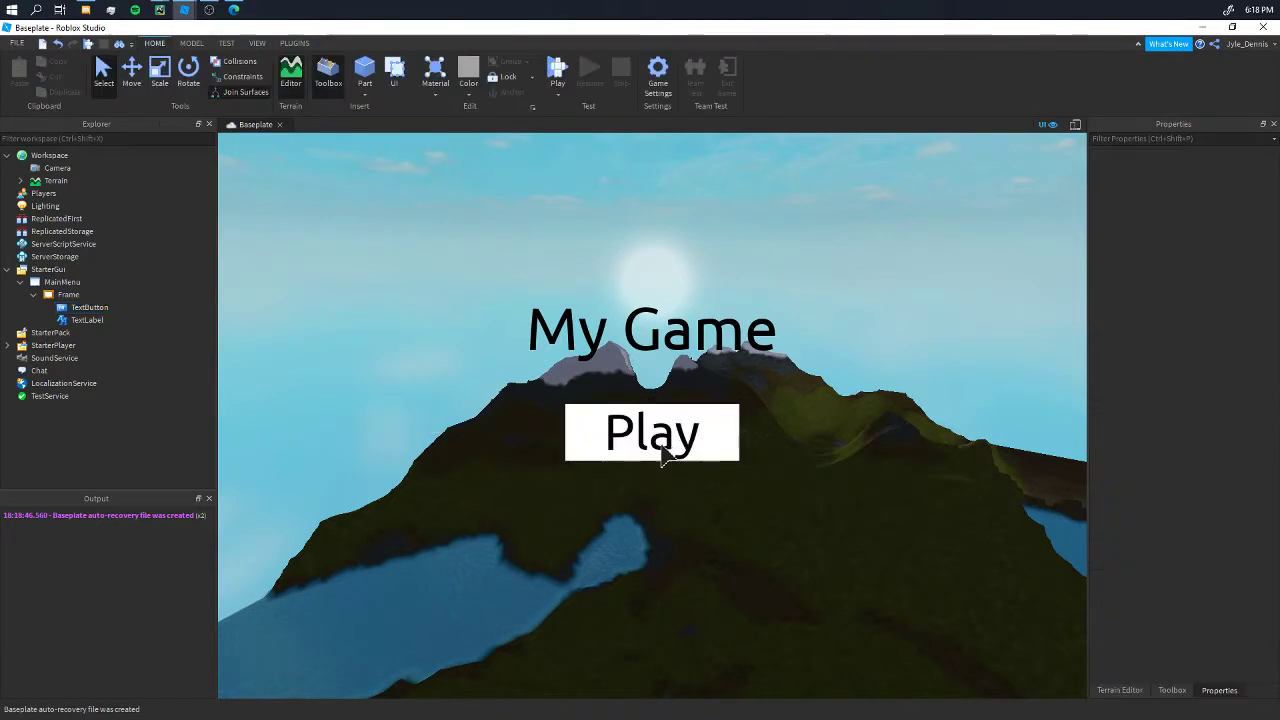
Widen the Play button slightly by dragging its edge, then deselect it.
{"action": "left_click", "coordinate": [88, 307]}
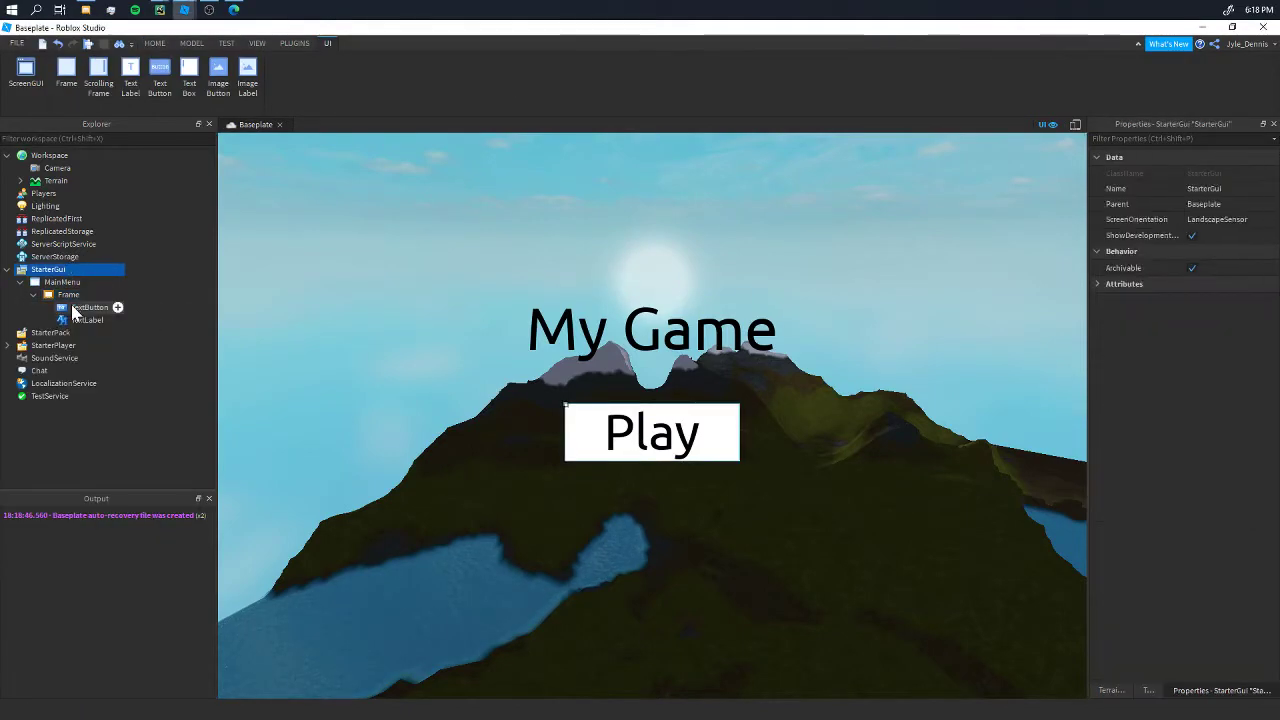
{"action": "left_click_drag", "start_coordinate": [740, 432], "coordinate": [680, 434]}
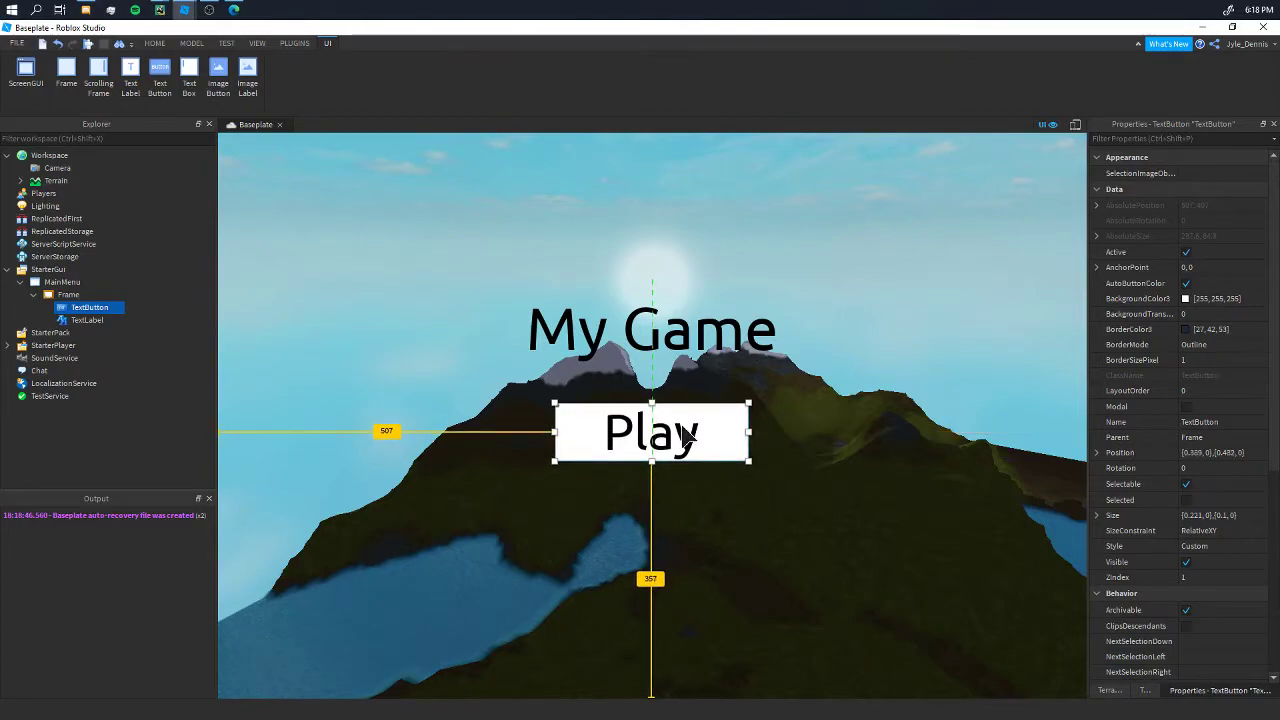
{"action": "left_click", "coordinate": [770, 298]}
Collapse the Frame in Explorer, turn the view, and hide the GUI overlay.
{"action": "left_click", "coordinate": [35, 294]}
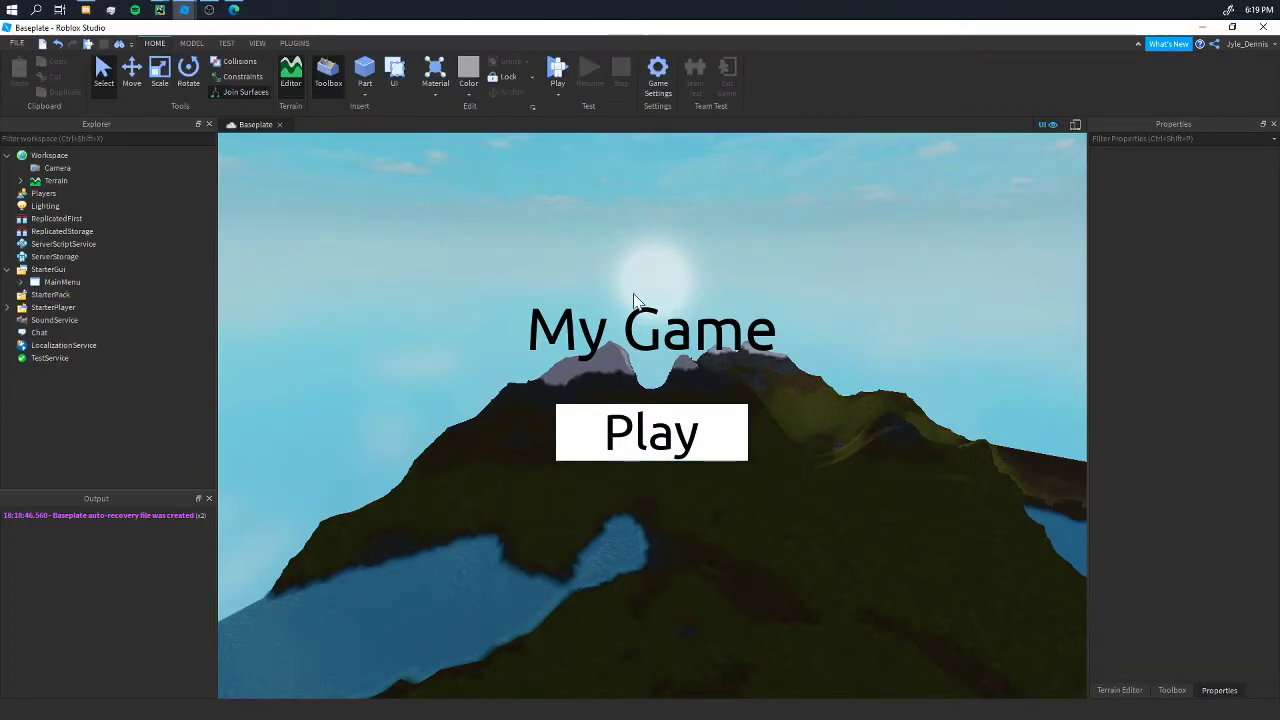
{"action": "right_click_drag", "start_coordinate": [1040, 296], "coordinate": [994, 463]}
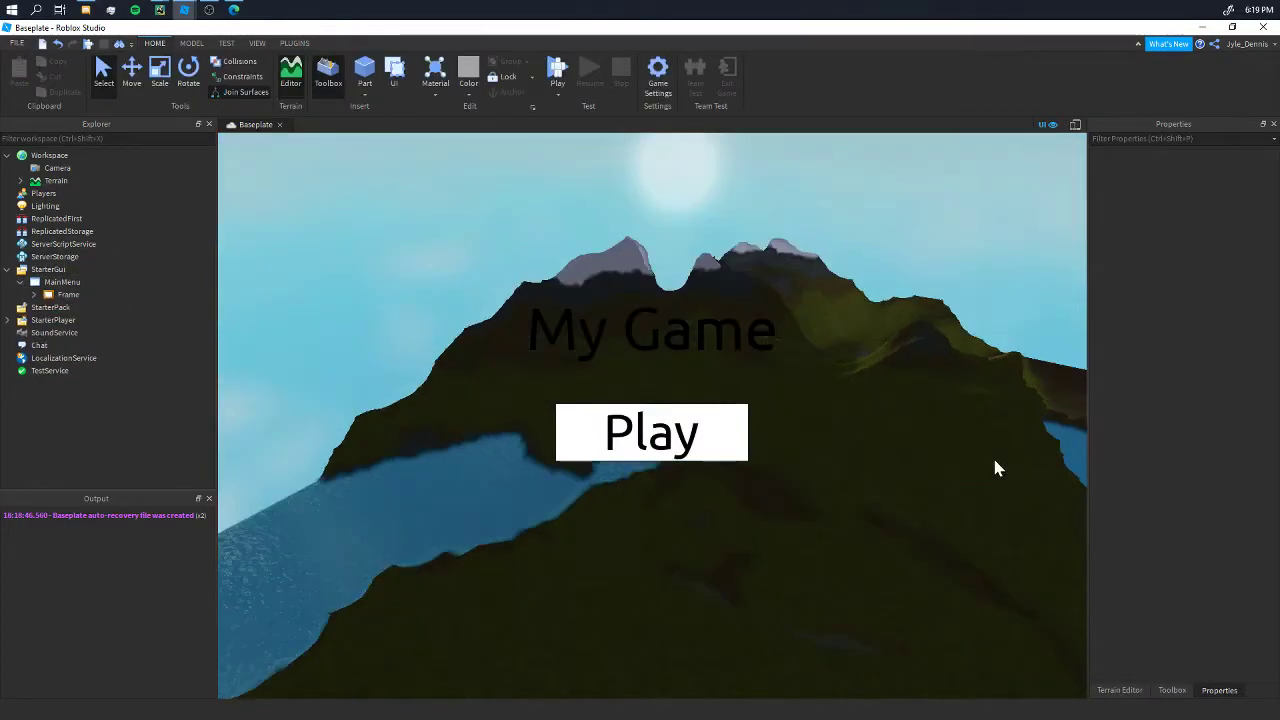
{"action": "right_click_drag", "start_coordinate": [727, 331], "coordinate": [931, 166]}
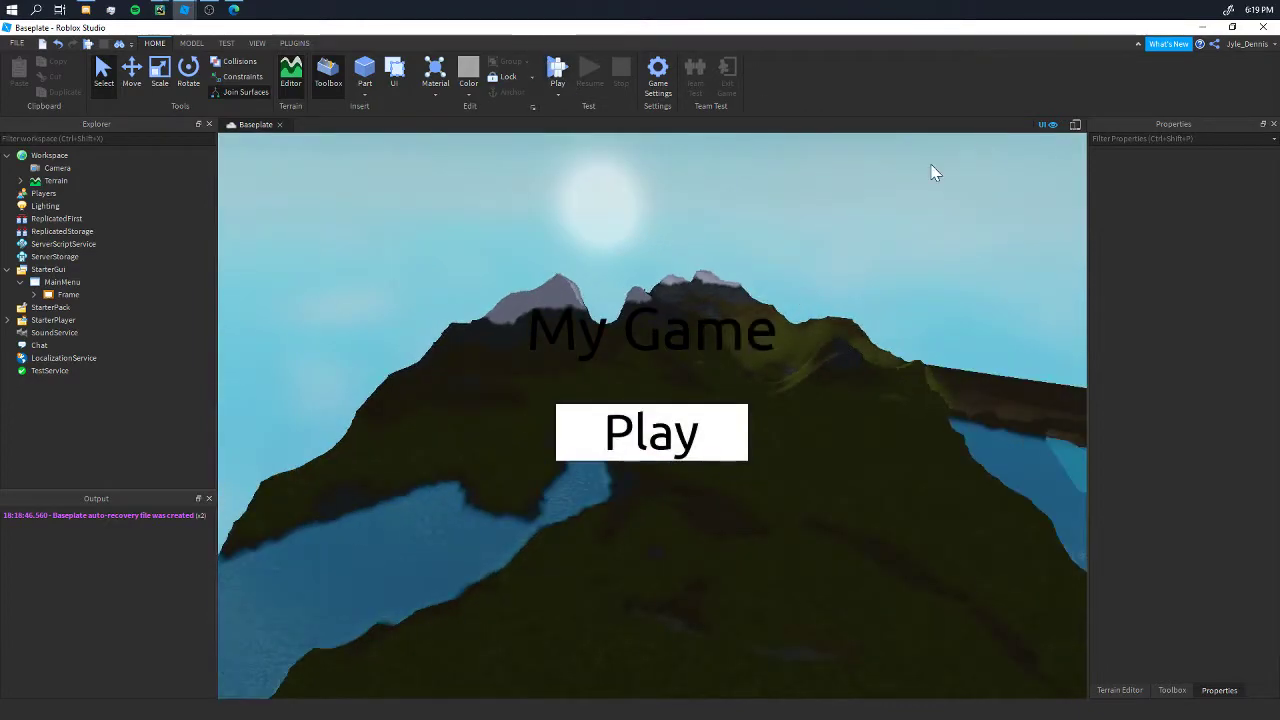
{"action": "left_click", "coordinate": [1050, 130]}
{"action": "scroll", "coordinate": [694, 297], "scroll_direction": "up", "scroll_amount": 5}
{"action": "scroll", "coordinate": [634, 257], "scroll_direction": "up", "scroll_amount": 2}
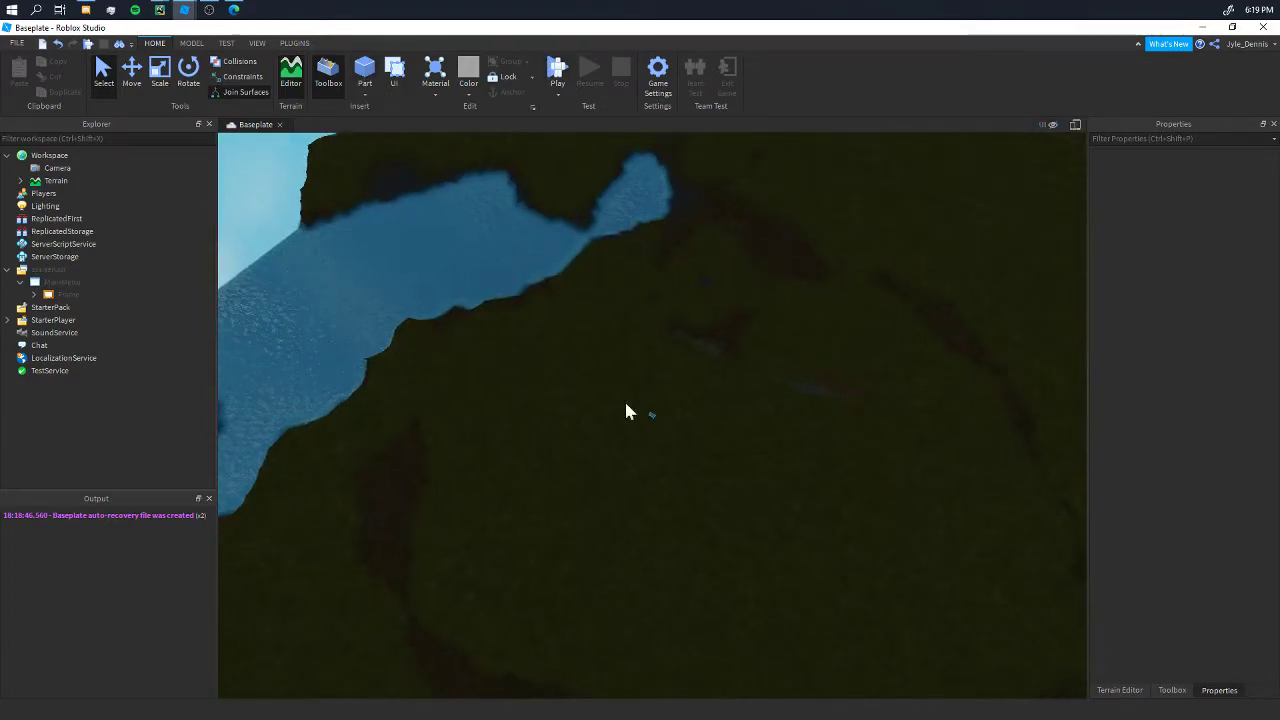
Insert a Part and move it high in the sky in front of the mountains.
{"action": "left_click", "coordinate": [364, 70]}
{"action": "left_click", "coordinate": [131, 68]}
{"action": "left_click_drag", "start_coordinate": [651, 371], "coordinate": [646, 289]}
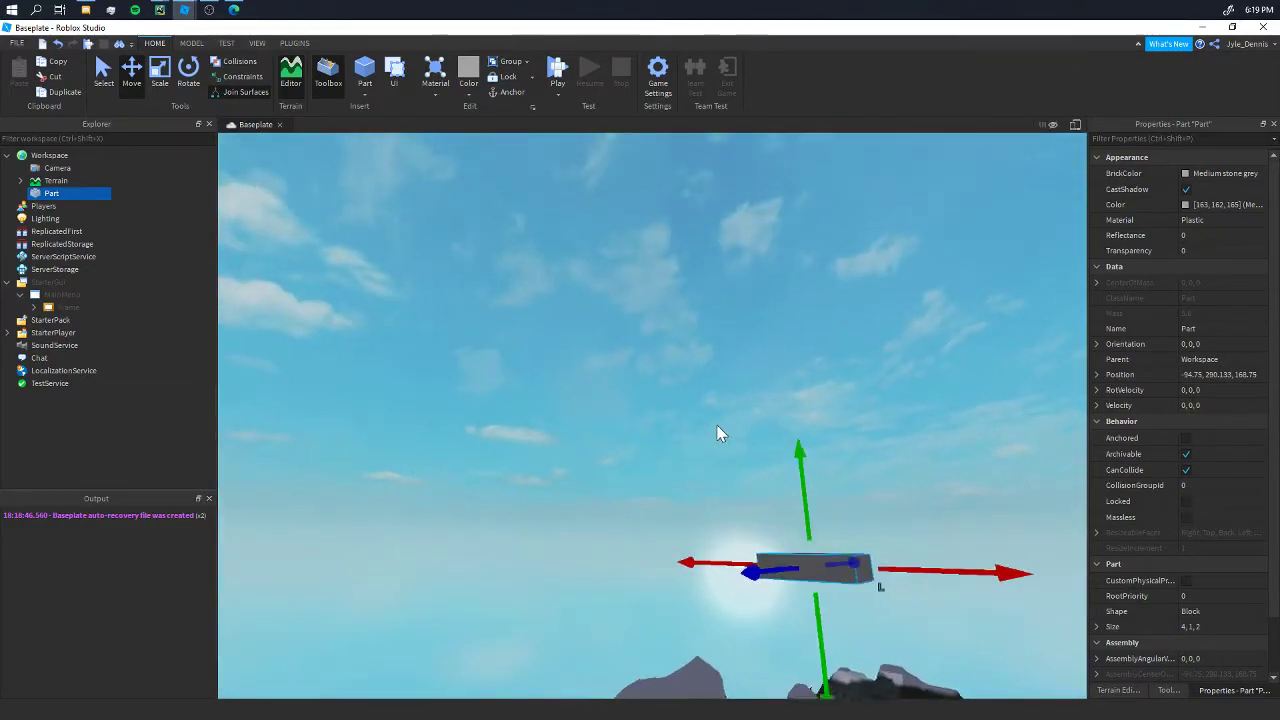
{"action": "mouse_move", "coordinate": [715, 433]}
{"action": "left_mouse_down"}
{"action": "mouse_move", "coordinate": [678, 470]}
{"action": "mouse_move", "coordinate": [751, 430]}
{"action": "mouse_move", "coordinate": [426, 391]}
{"action": "left_mouse_up"}
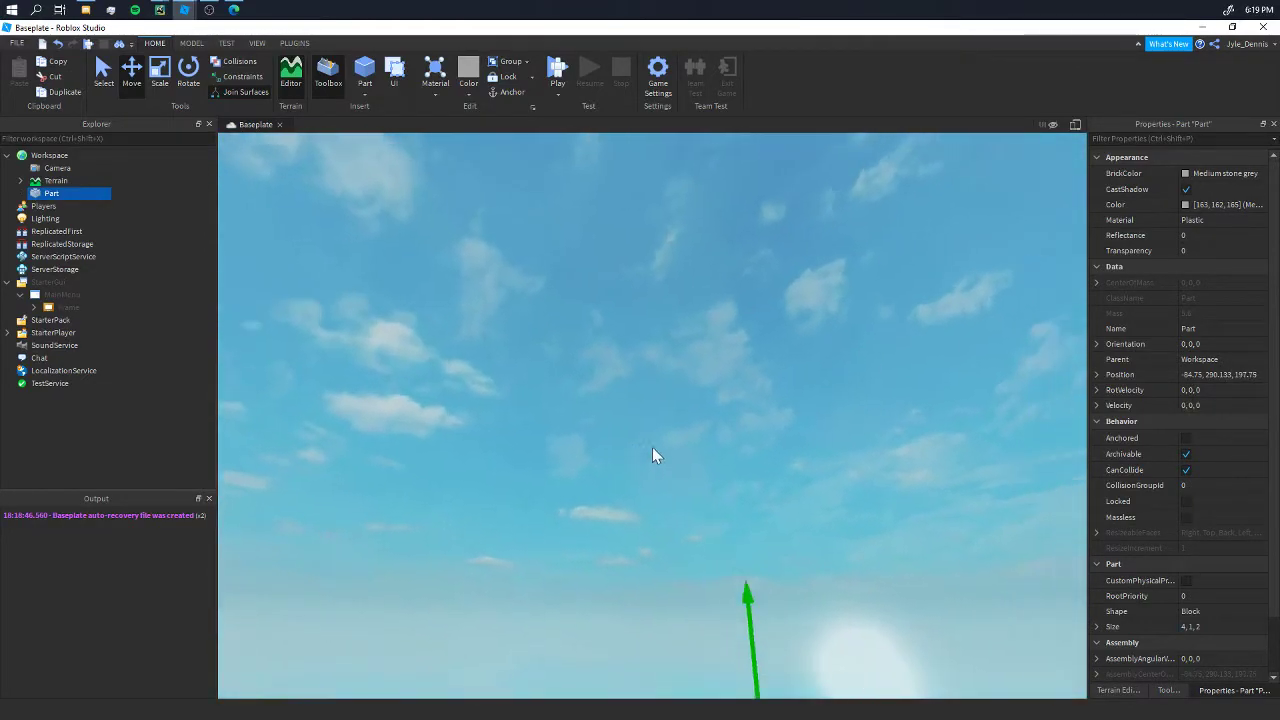
{"action": "right_click_drag", "start_coordinate": [652, 447], "coordinate": [653, 447]}
{"action": "left_click_drag", "start_coordinate": [655, 447], "coordinate": [825, 466]}
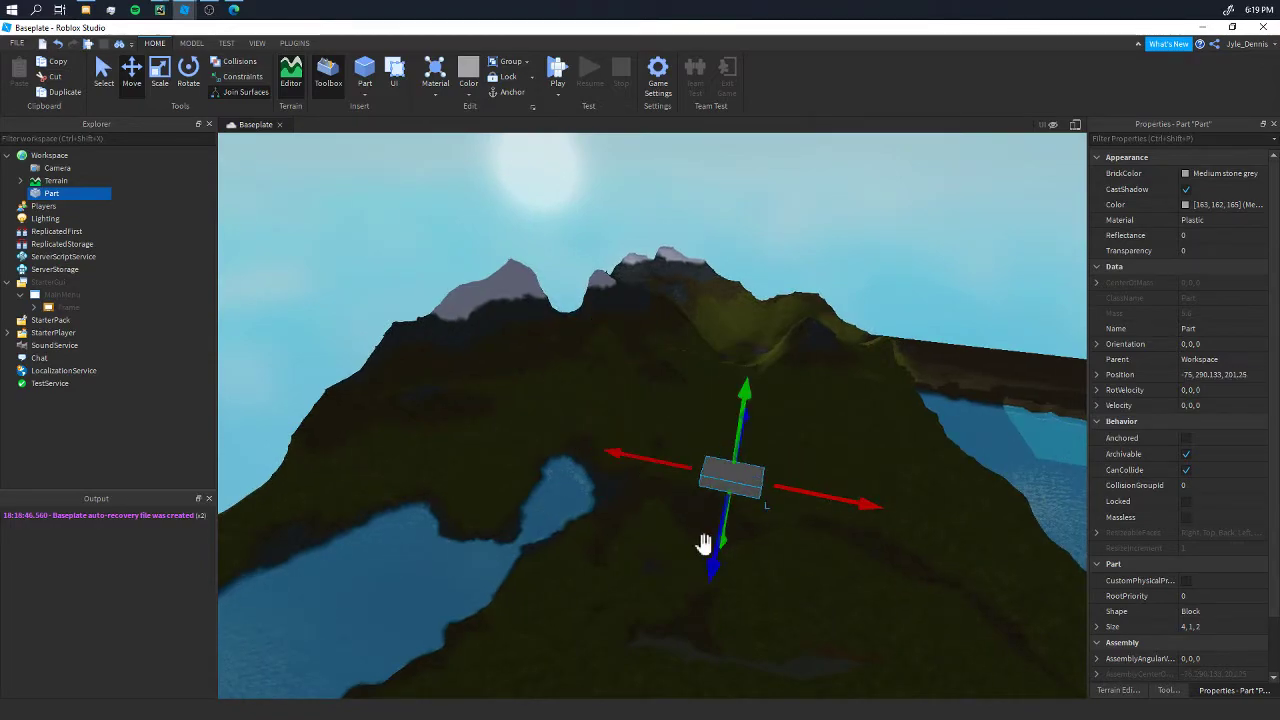
{"action": "mouse_move", "coordinate": [700, 543]}
{"action": "left_mouse_down"}
{"action": "mouse_move", "coordinate": [711, 581]}
{"action": "mouse_move", "coordinate": [737, 477]}
{"action": "left_mouse_up"}
{"action": "right_click_drag", "start_coordinate": [737, 477], "coordinate": [594, 563]}
Rotate the Part to tilt downward and face the mountains.
{"action": "key", "text": "ctrl+4"}
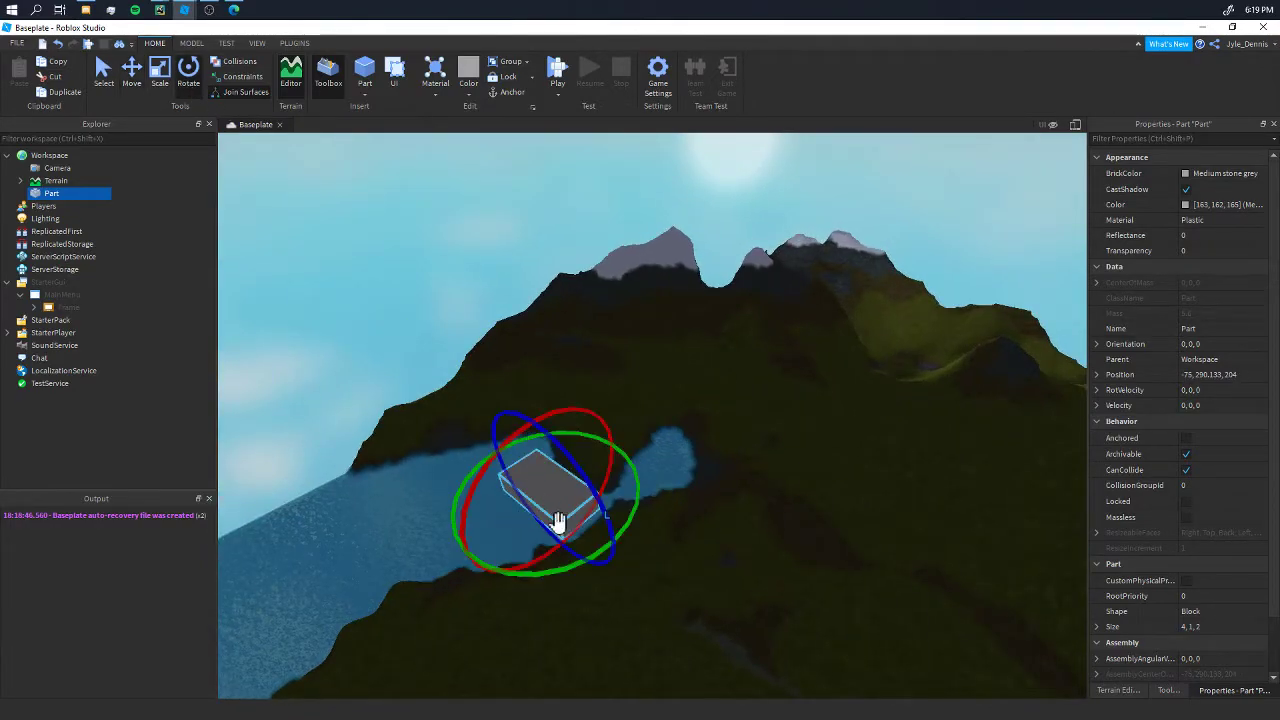
{"action": "left_click_drag", "start_coordinate": [594, 563], "coordinate": [668, 534]}
{"action": "right_click_drag", "start_coordinate": [668, 529], "coordinate": [721, 553]}
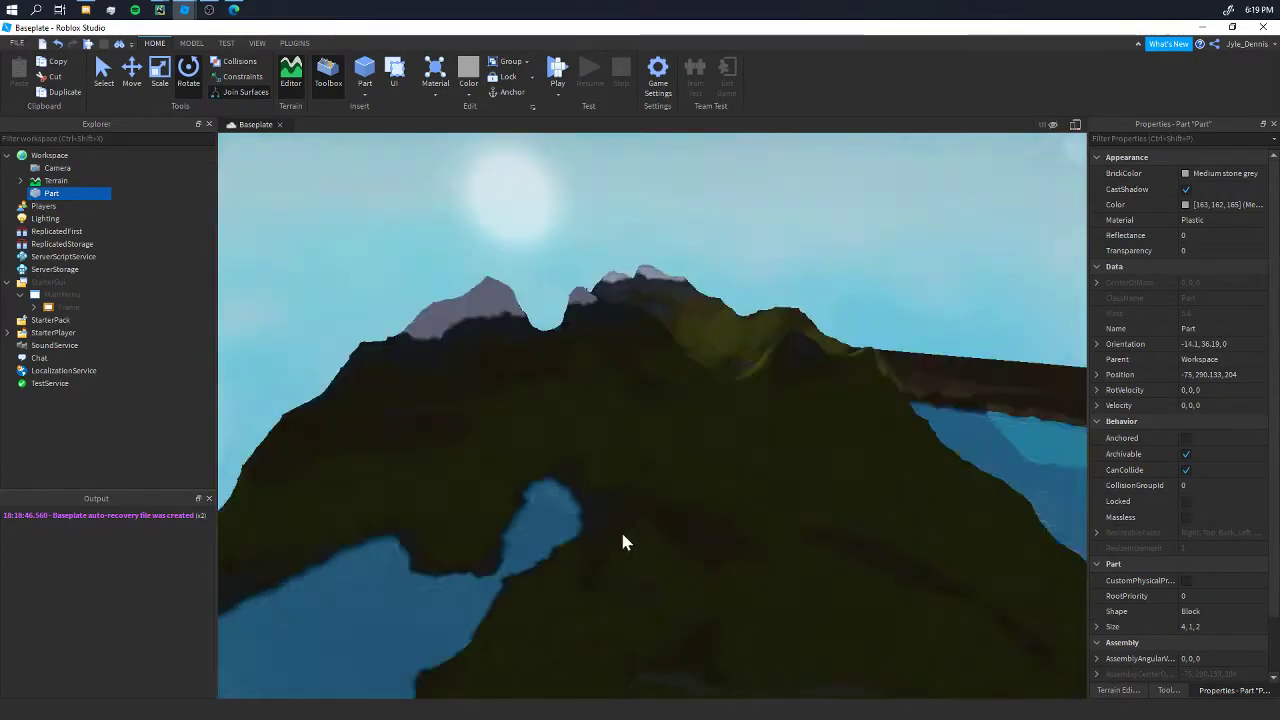
{"action": "mouse_move", "coordinate": [610, 546]}
{"action": "right_mouse_down"}
{"action": "mouse_move", "coordinate": [674, 470]}
{"action": "mouse_move", "coordinate": [675, 449]}
{"action": "mouse_move", "coordinate": [671, 509]}
{"action": "right_mouse_up"}
{"action": "left_click_drag", "start_coordinate": [671, 509], "coordinate": [673, 516]}
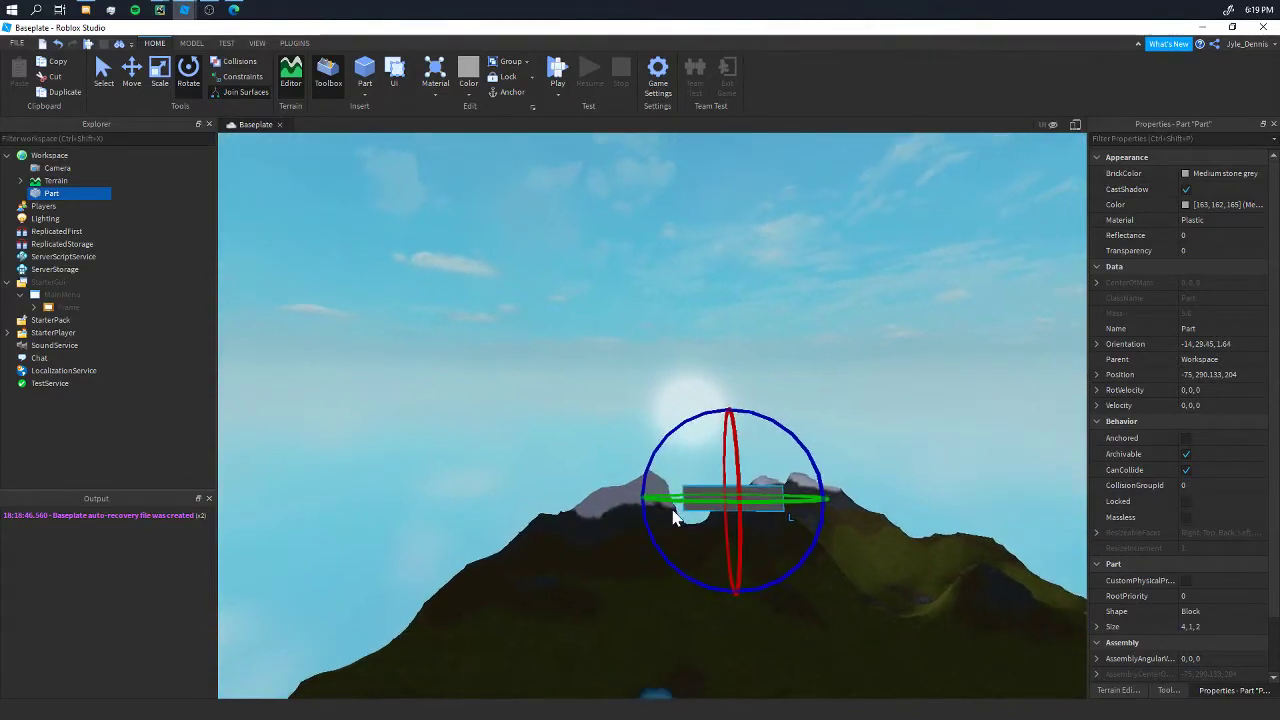
Scale the Part down to about one stud in size.
{"action": "left_click", "coordinate": [159, 70]}
{"action": "left_click_drag", "start_coordinate": [811, 495], "coordinate": [750, 500]}
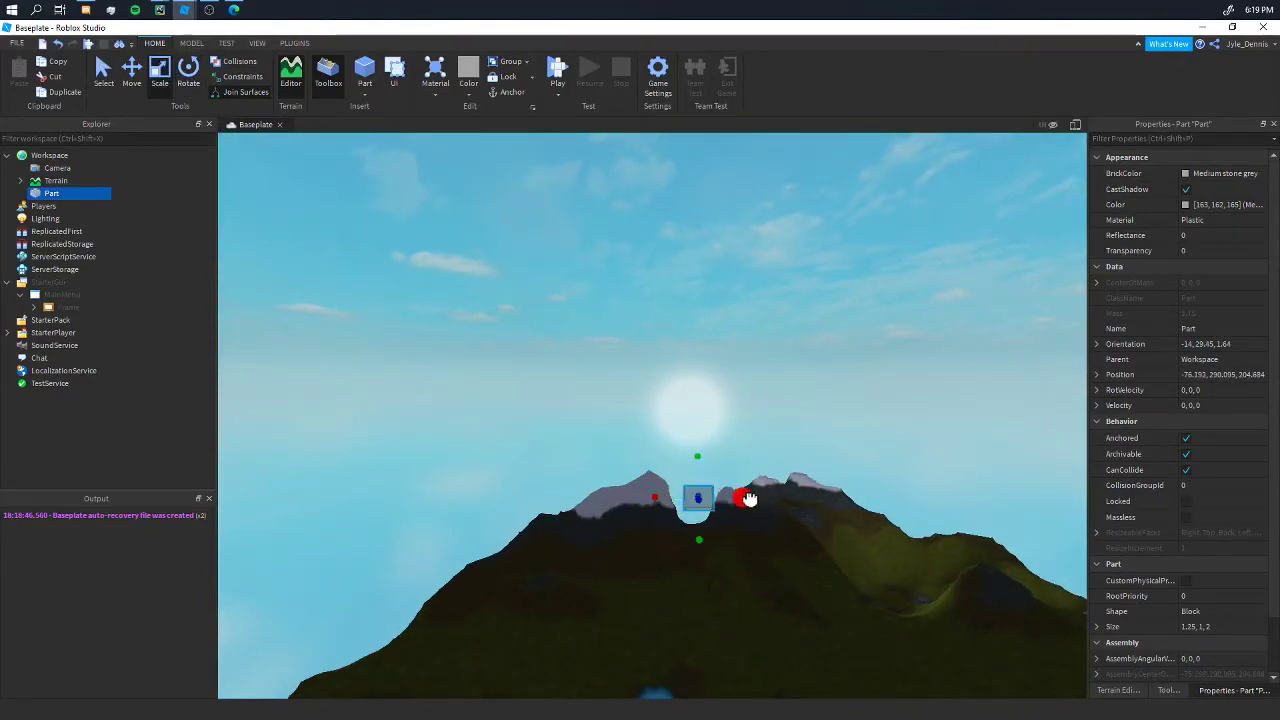
{"action": "mouse_move", "coordinate": [750, 500]}
{"action": "right_mouse_down"}
{"action": "mouse_move", "coordinate": [740, 508]}
{"action": "mouse_move", "coordinate": [714, 452]}
{"action": "right_mouse_up"}
{"action": "left_click_drag", "start_coordinate": [714, 452], "coordinate": [712, 497]}
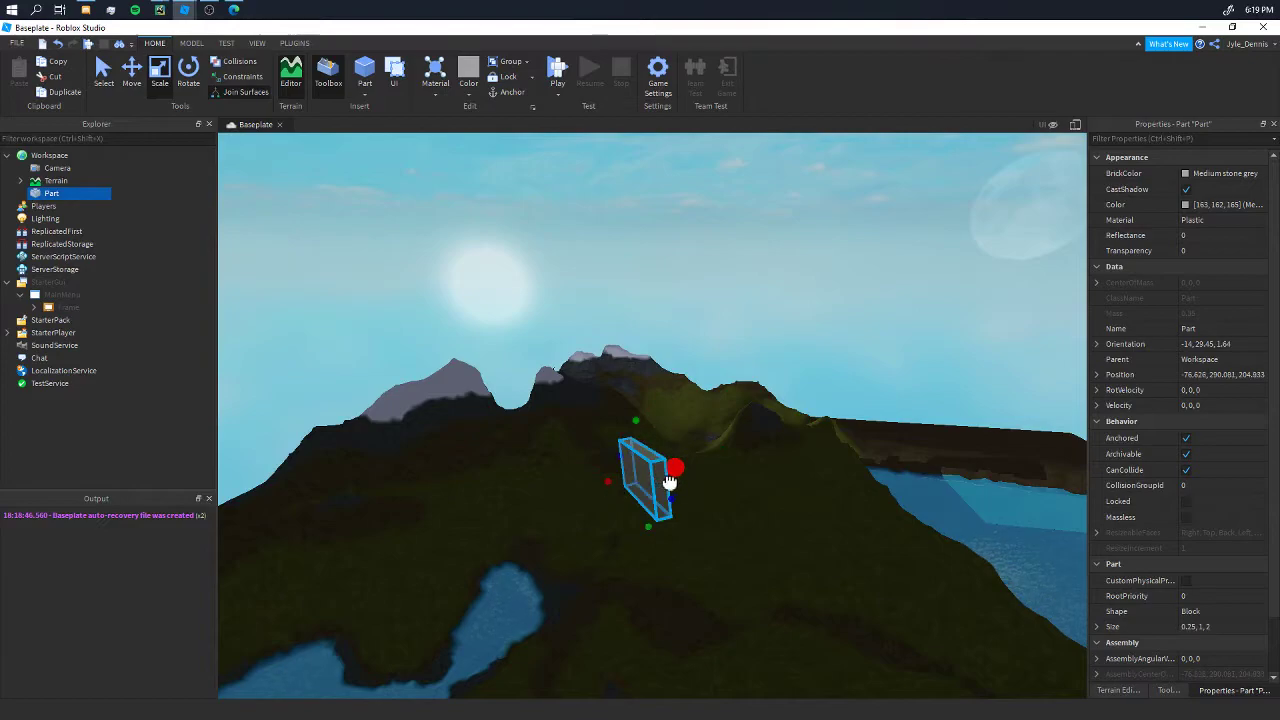
{"action": "mouse_move", "coordinate": [712, 497]}
{"action": "right_mouse_down"}
{"action": "mouse_move", "coordinate": [914, 454]}
{"action": "mouse_move", "coordinate": [792, 563]}
{"action": "mouse_move", "coordinate": [808, 578]}
{"action": "right_mouse_up"}
Nudge the Part slightly left and orbit the view to look down.
{"action": "left_click", "coordinate": [808, 578]}
{"action": "left_click_drag", "start_coordinate": [724, 452], "coordinate": [609, 449]}
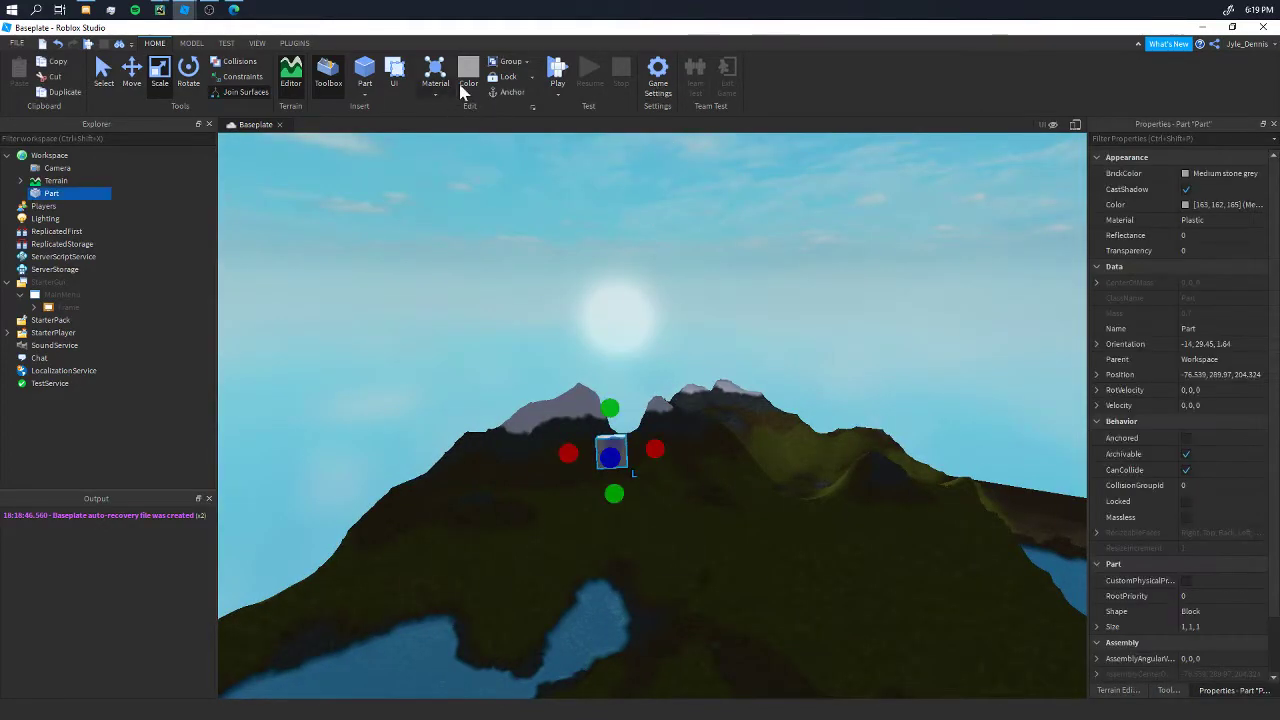
{"action": "left_click", "coordinate": [760, 419]}
{"action": "mouse_move", "coordinate": [760, 419]}
{"action": "right_mouse_down"}
{"action": "mouse_move", "coordinate": [620, 395]}
{"action": "mouse_move", "coordinate": [480, 400]}
{"action": "right_mouse_up"}
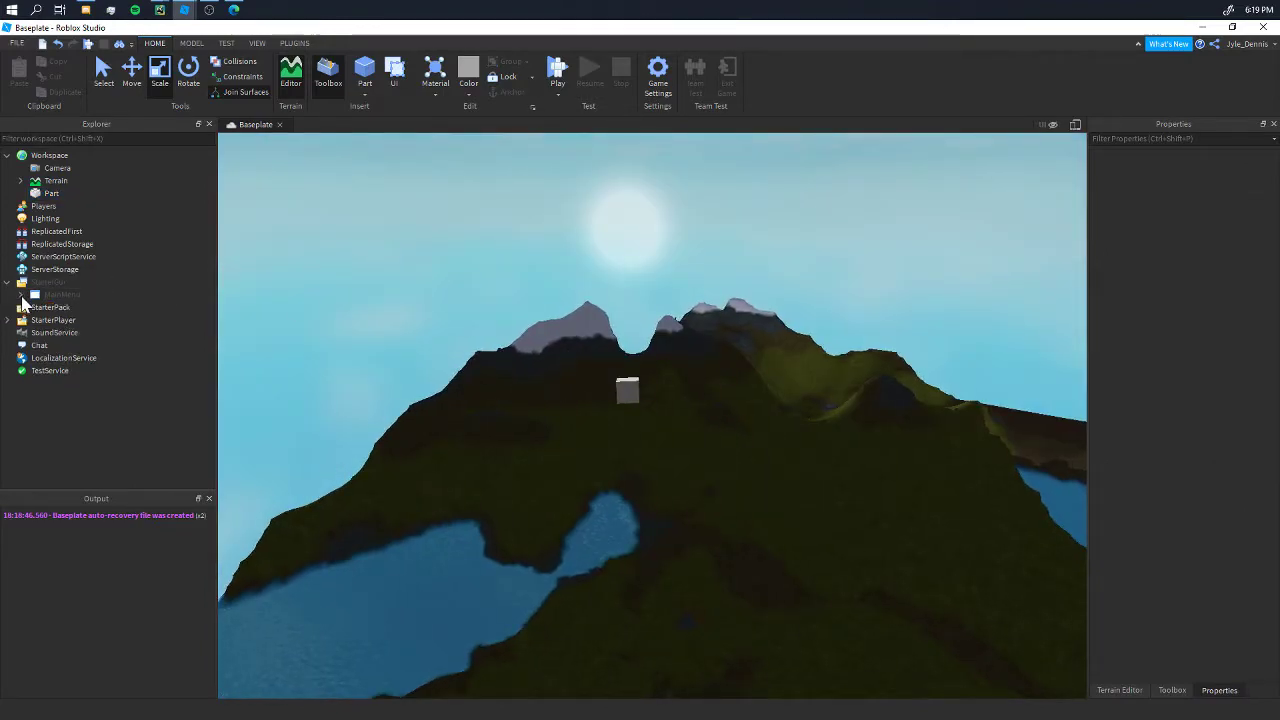
Rename the Part to CameraPosition and add a LocalScript under StarterGui.
{"action": "left_click", "coordinate": [44, 294]}
{"action": "double_click", "coordinate": [48, 193]}
{"action": "type", "text": "CameraPosition"}
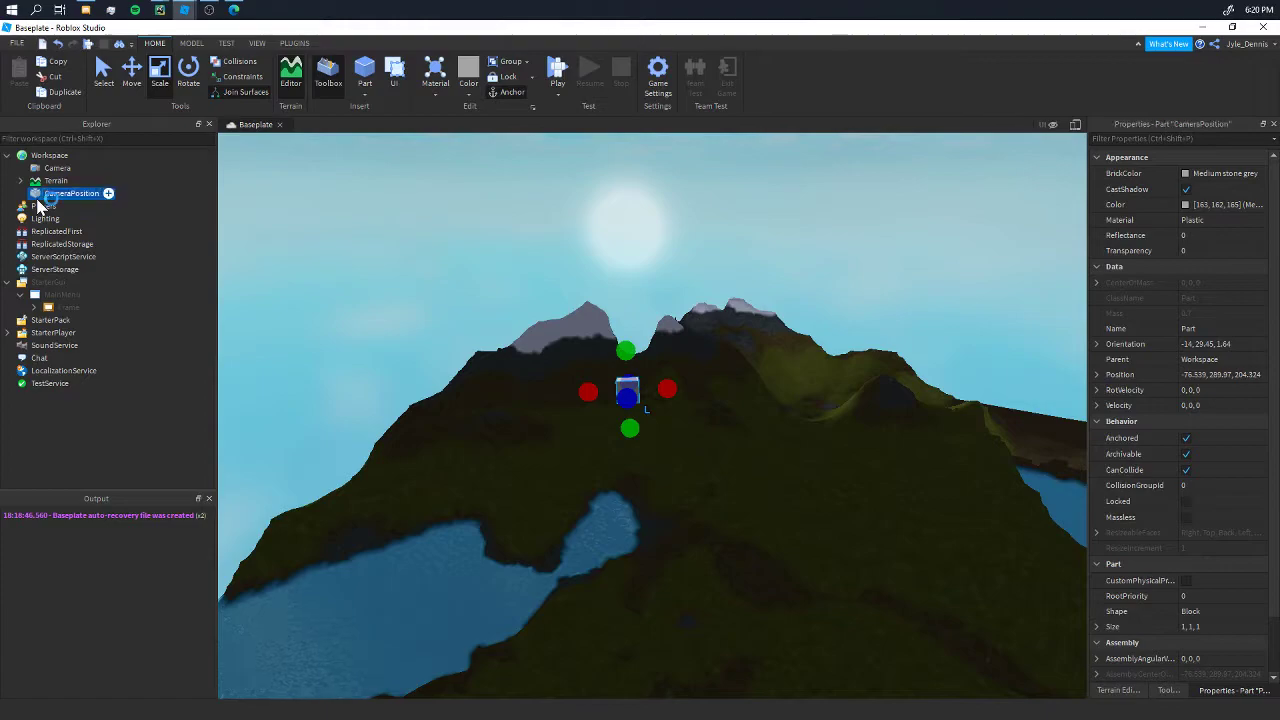
{"action": "left_click", "coordinate": [55, 282]}
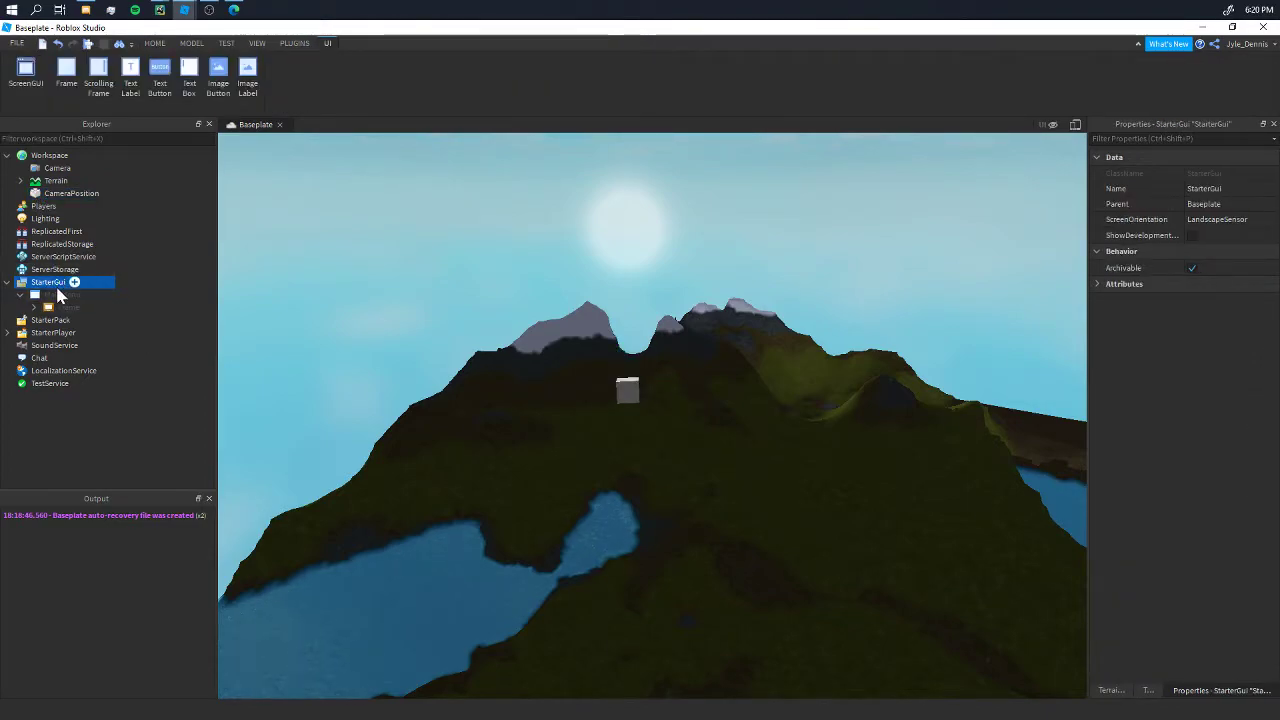
{"action": "left_click", "coordinate": [78, 287]}
Replace the default print line with local player = game.Players.LocalPlayer and local camera = workspace.CurrentCamera.
{"action": "left_click", "coordinate": [54, 362]}
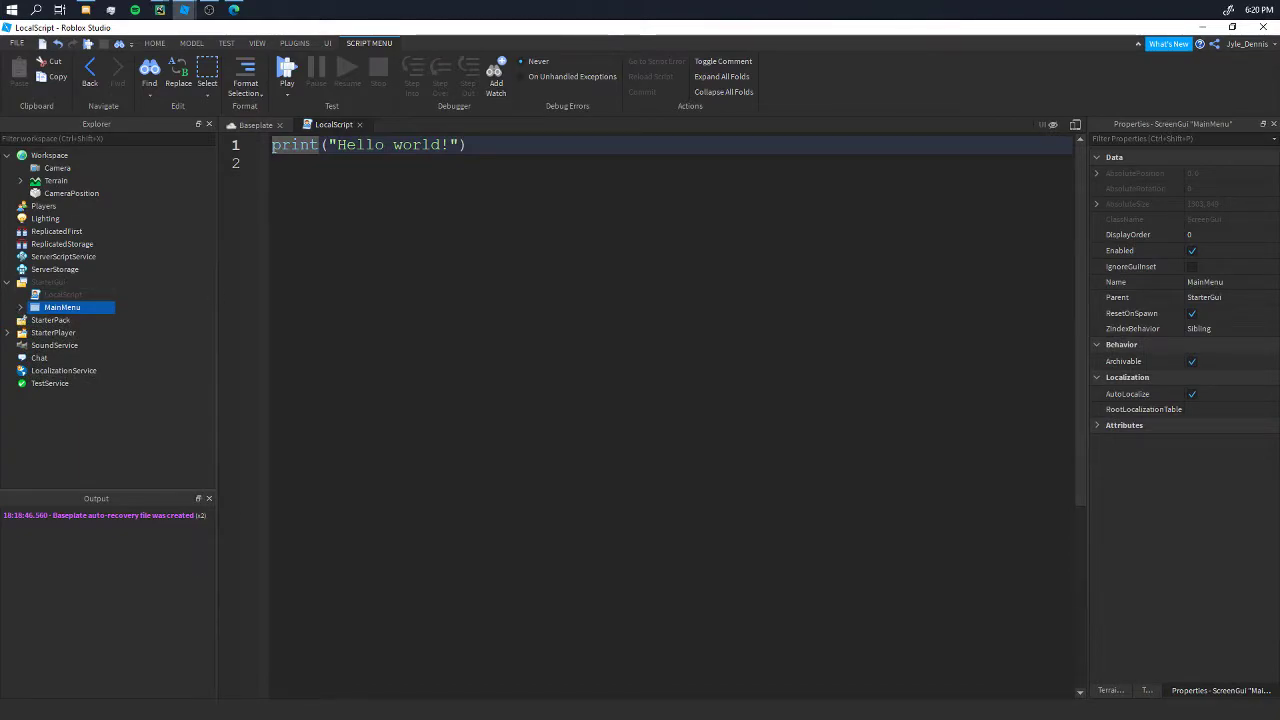
{"action": "key", "text": "ctrl+a"}
{"action": "key", "text": "BackSpace"}
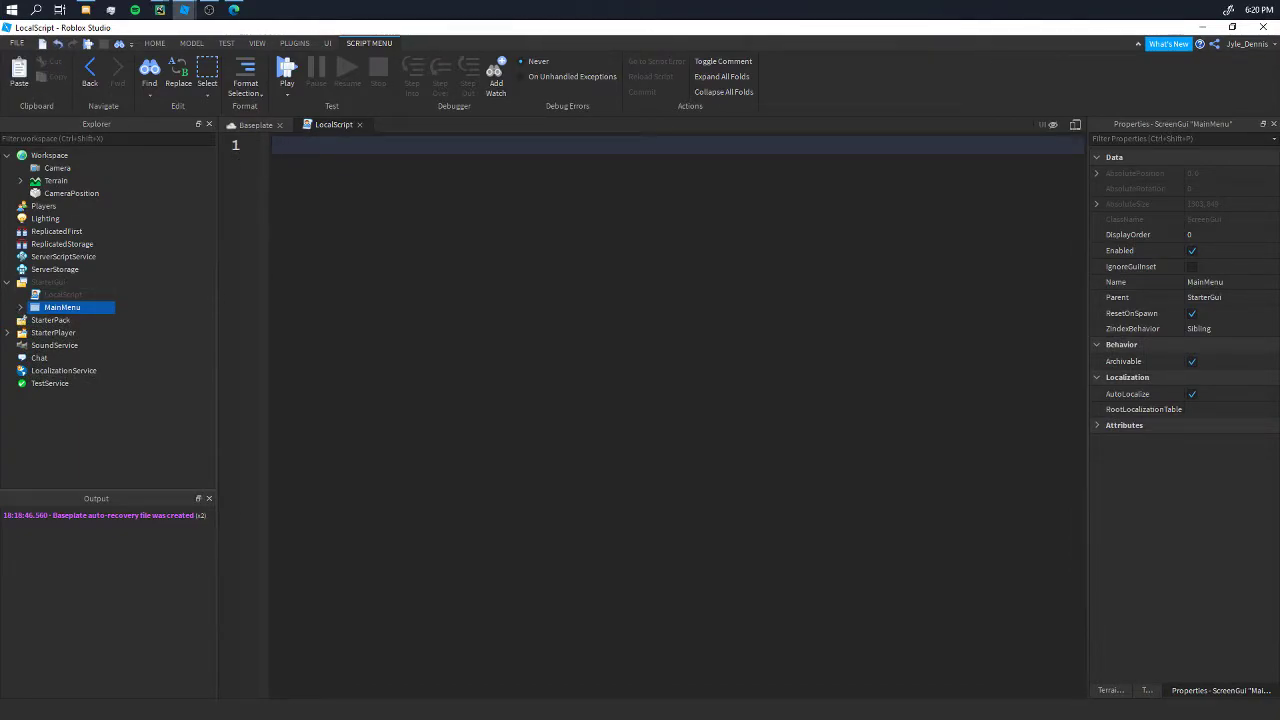
{"action": "type", "text": "local"}
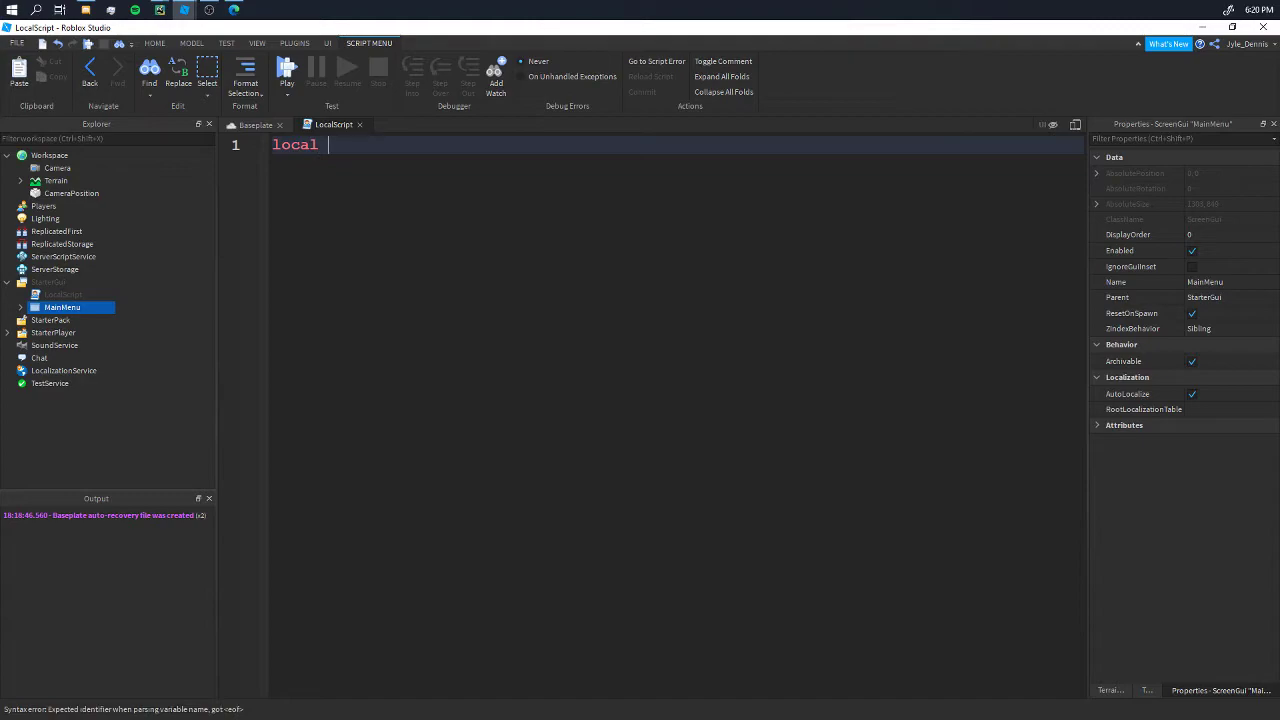
{"action": "type", "text": " player = game."}
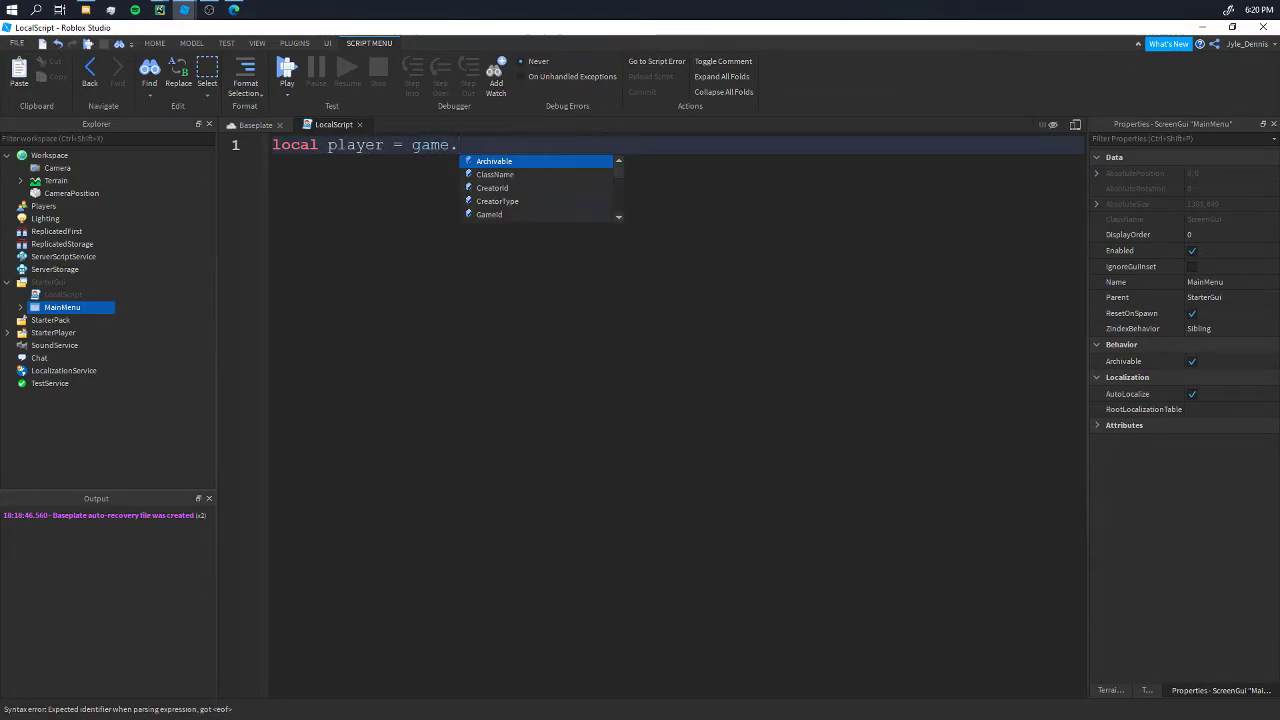
{"action": "type", "text": "Players.Loc"}
{"action": "key", "text": "Return"}
{"action": "key", "text": "Return"}
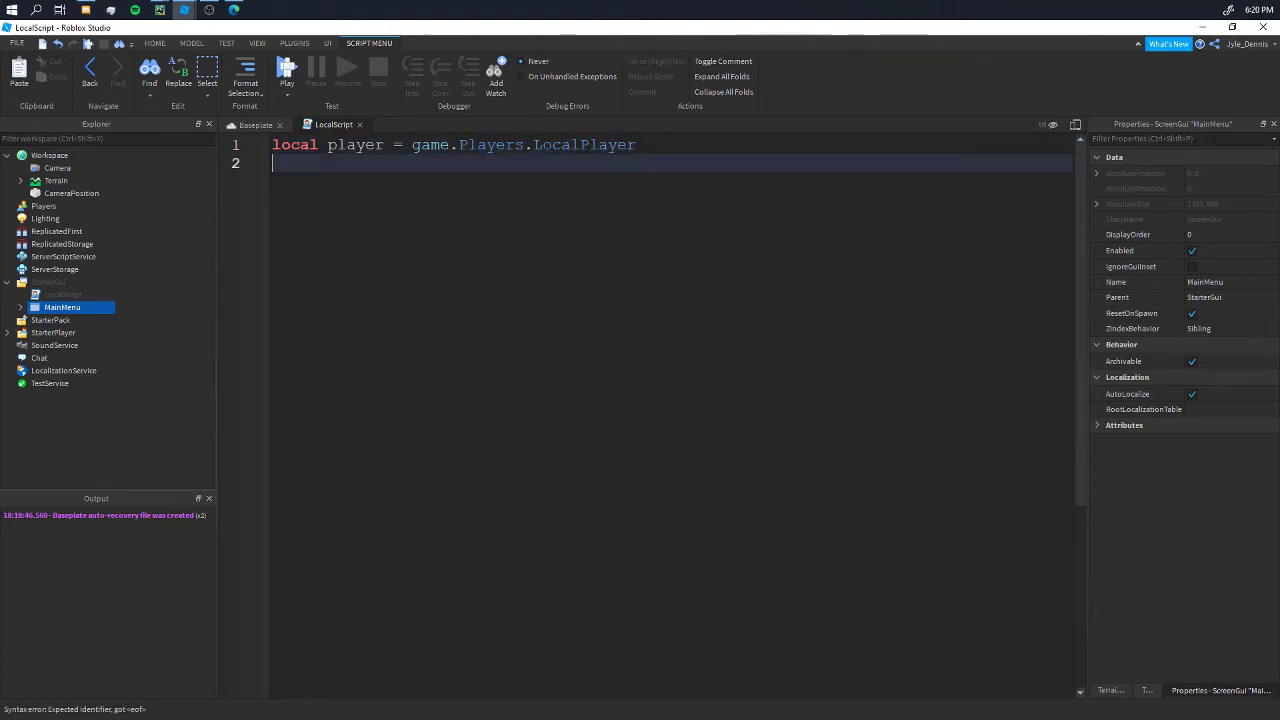
{"action": "type", "text": "local camera "}
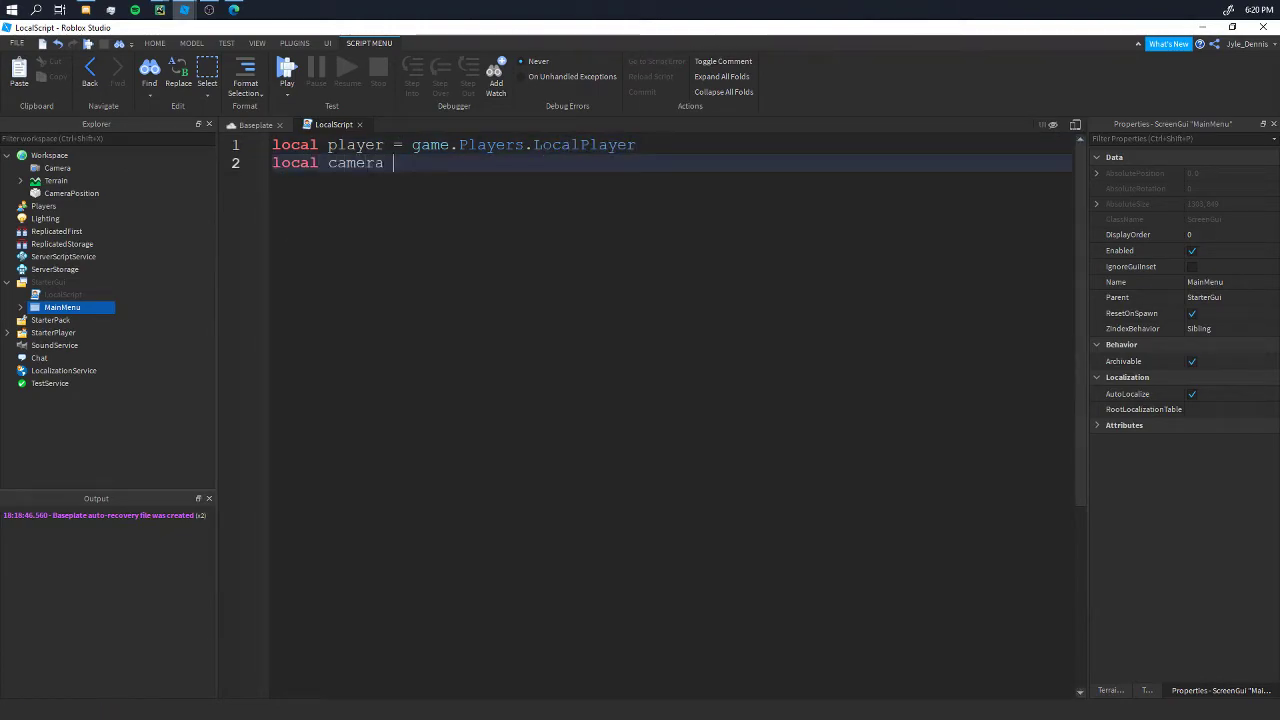
{"action": "type", "text": "= workspace.C"}
{"action": "key", "text": "Return"}
{"action": "key", "text": "Return"}
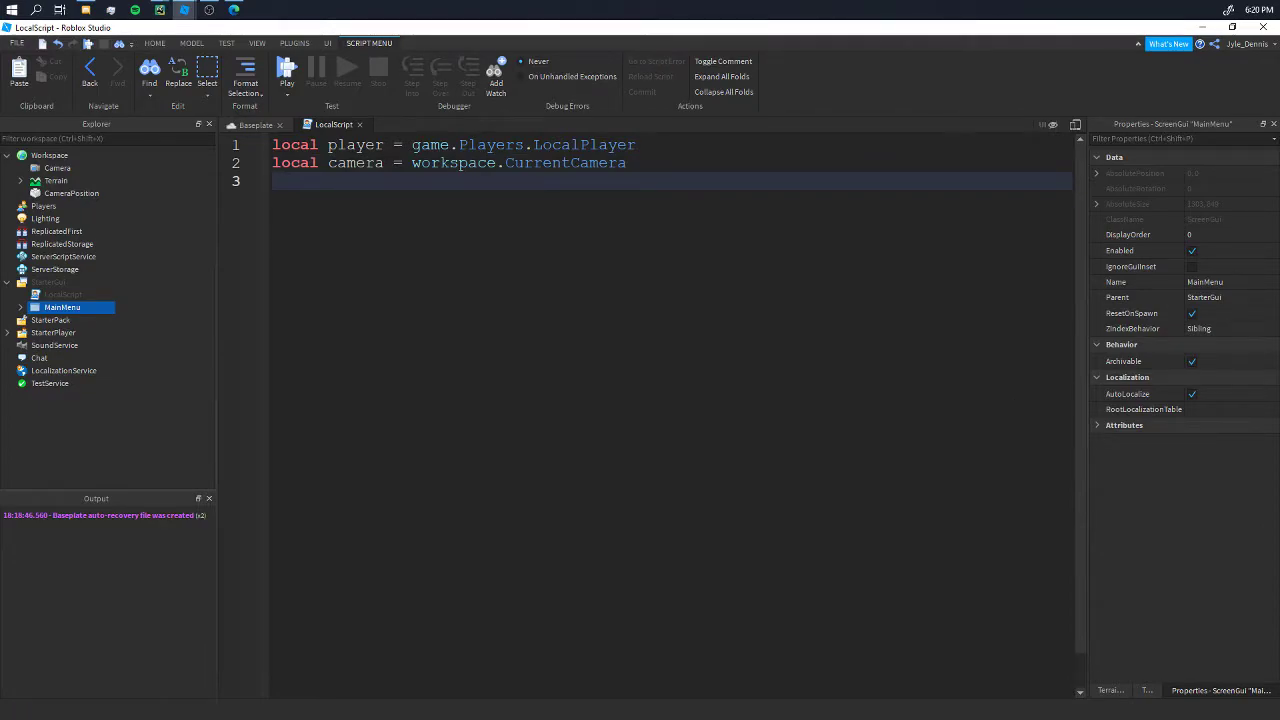
Add a repeat wait() loop setting camera.CameraType = Enum.CameraType.Scriptable.
{"action": "key", "text": "Return"}
{"action": "key", "text": "Return"}
{"action": "key", "text": "BackSpace"}
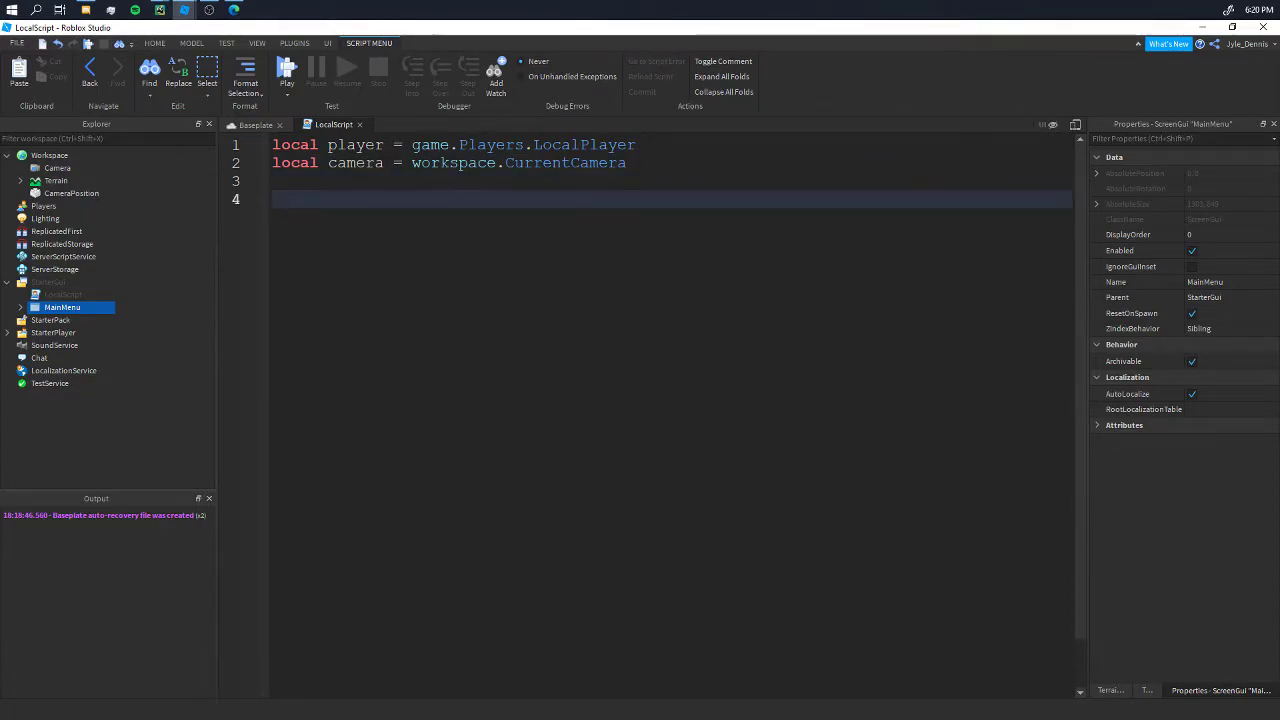
{"action": "type", "text": "repeat"}
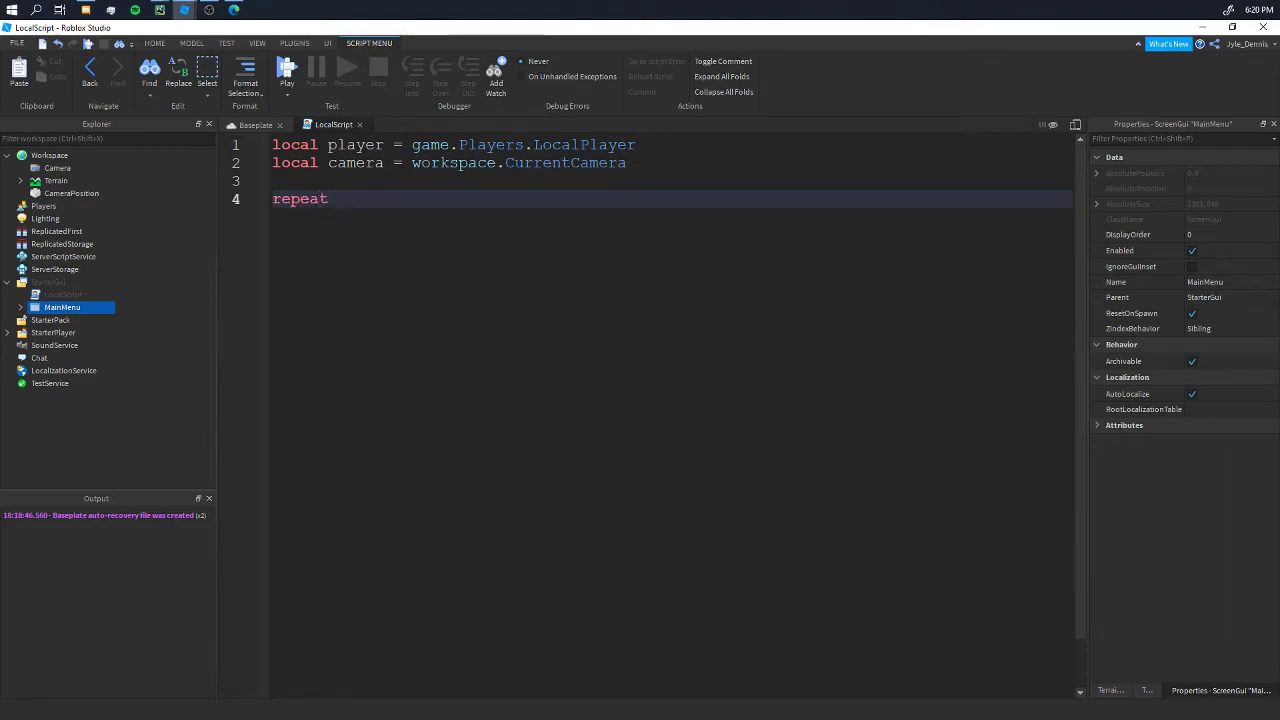
{"action": "type", "text": " wait9"}
{"action": "key", "text": "BackSpace"}
{"action": "type", "text": "()"}
{"action": "key", "text": "Return"}
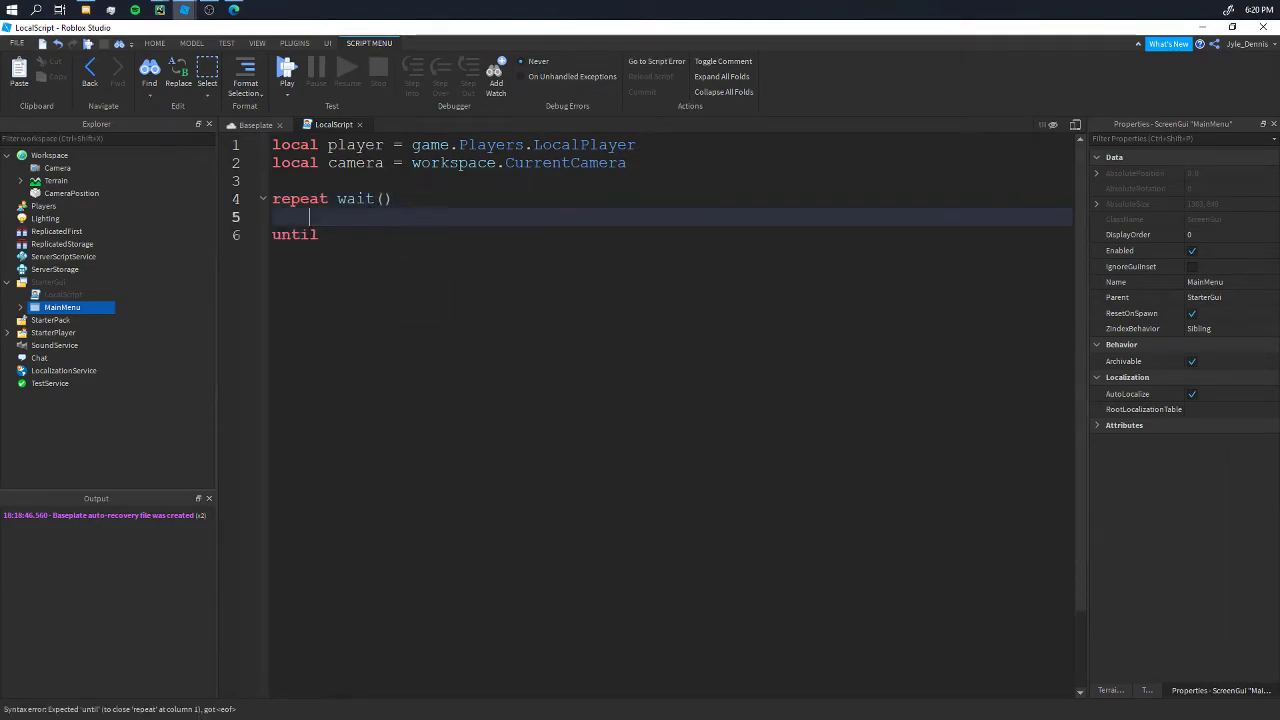
{"action": "type", "text": "camera."}
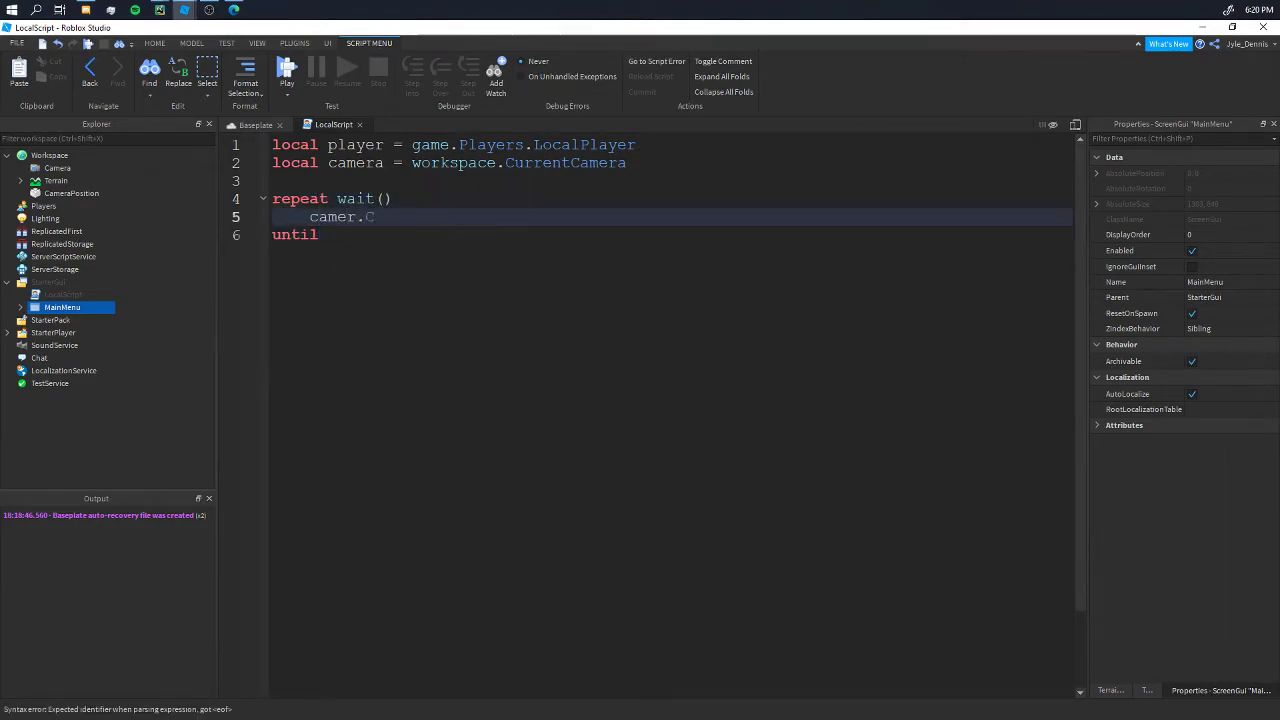
{"action": "type", "text": "C"}
{"action": "key", "text": "Tab"}
{"action": "type", "text": "Enu."}
{"action": "type", "text": "."}
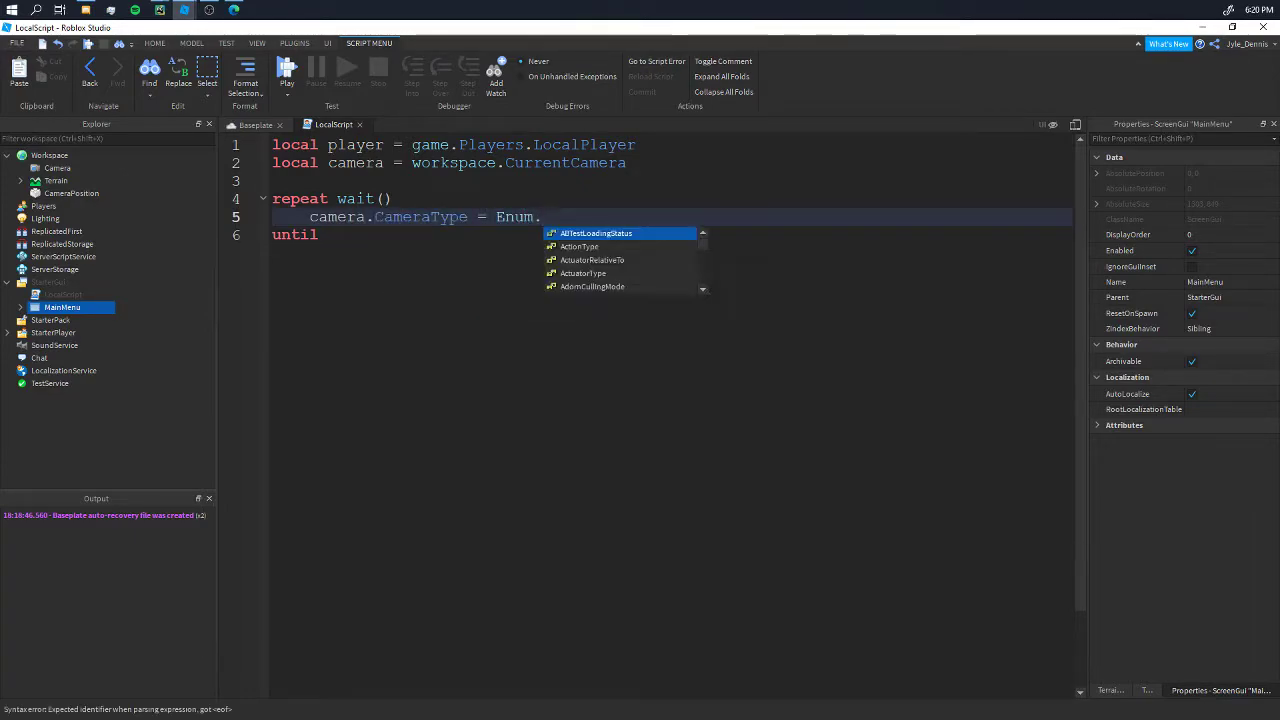
{"action": "type", "text": "Cam"}
{"action": "key", "text": "Tab"}
{"action": "type", "text": "."}
{"action": "type", "text": "S"}
{"action": "key", "text": "Tab"}
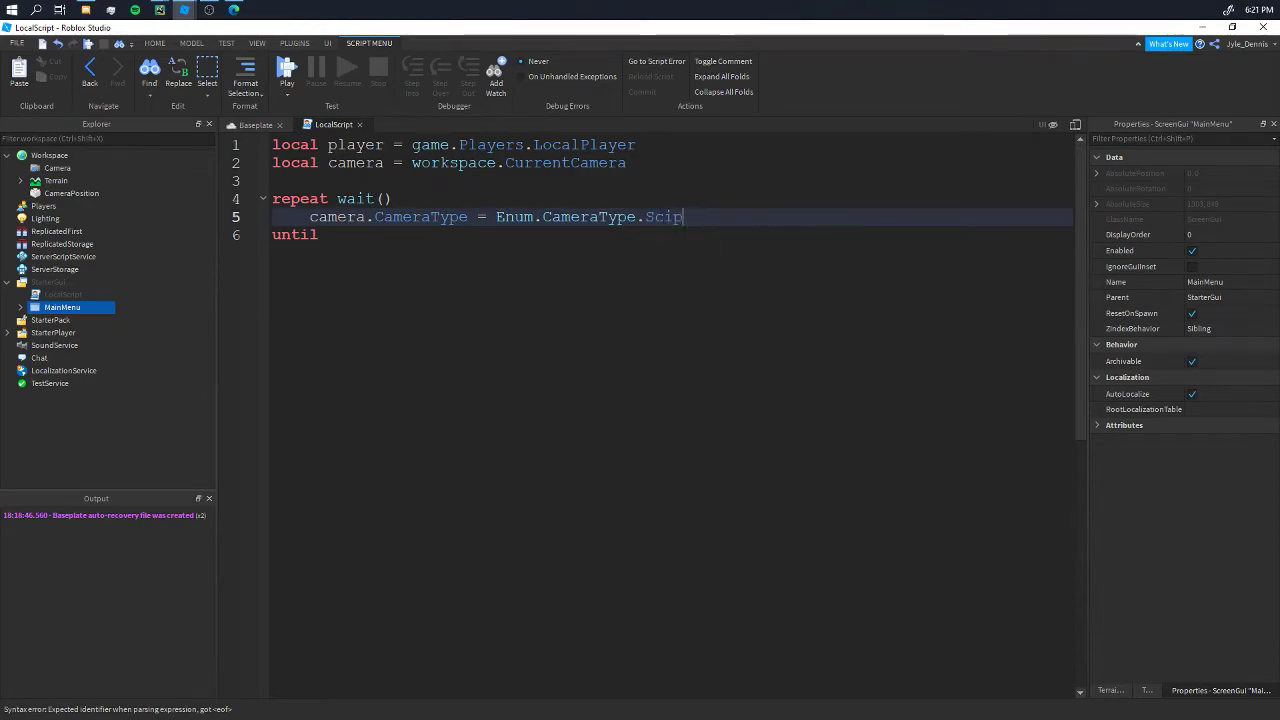
{"action": "key", "text": "shift+Home"}
Copy the assignment after 'until', turn '=' into '==', and remove extra spaces.
{"action": "key", "text": "ctrl+c"}
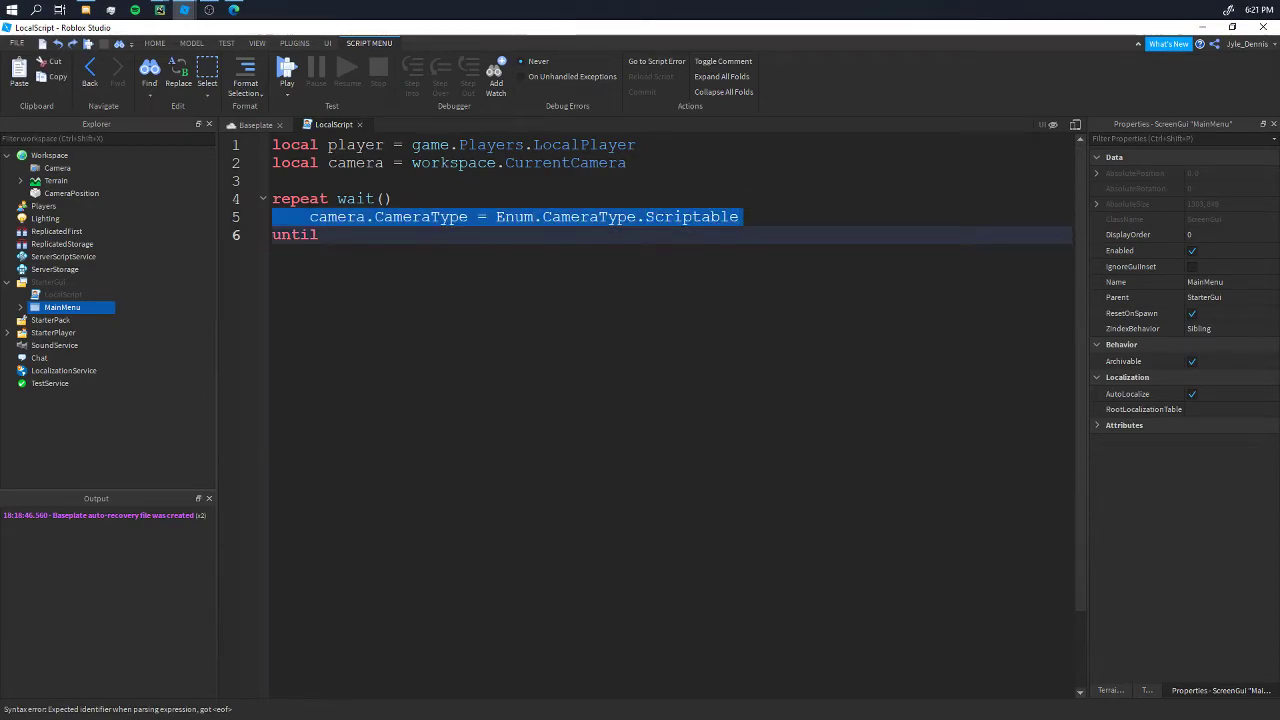
{"action": "key", "text": "Down"}
{"action": "key", "text": "ctrl+v"}
{"action": "key", "text": "Up"}
{"action": "type", "text": "="}
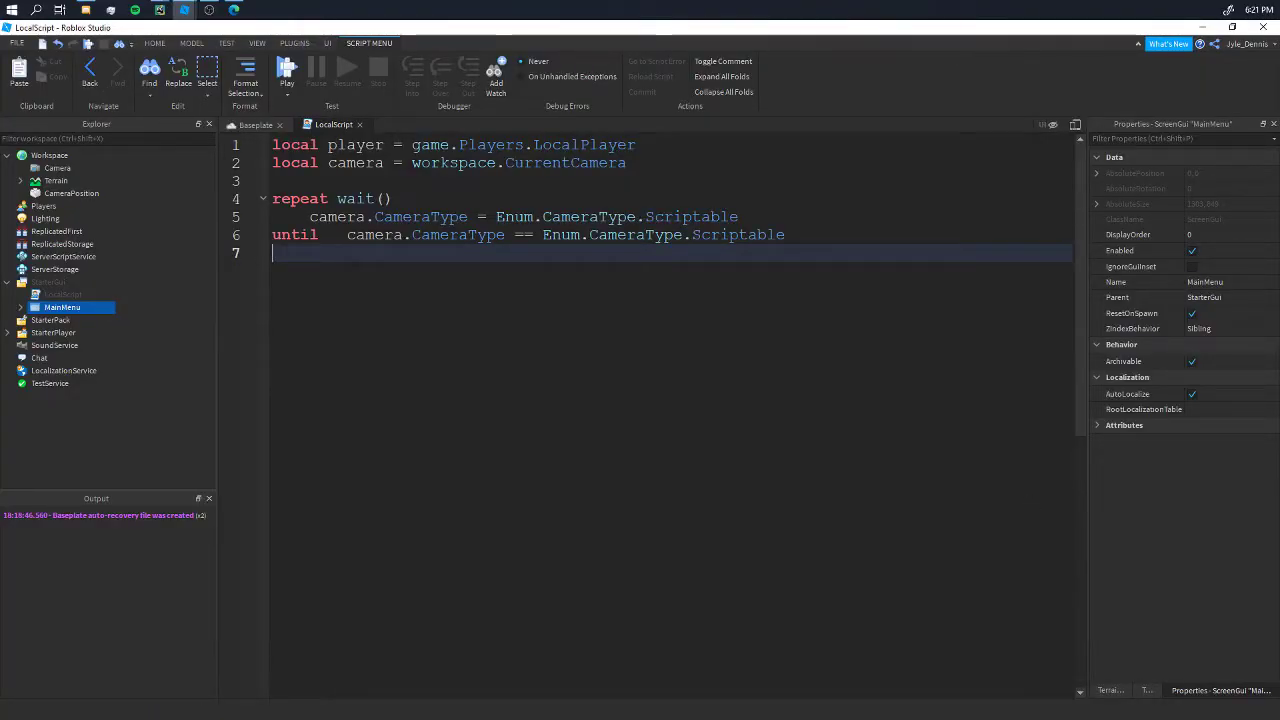
{"action": "key", "text": "Up"}
{"action": "key", "text": "ctrl+Right"}
{"action": "key", "text": "BackSpace"}
{"action": "key", "text": "BackSpace"}
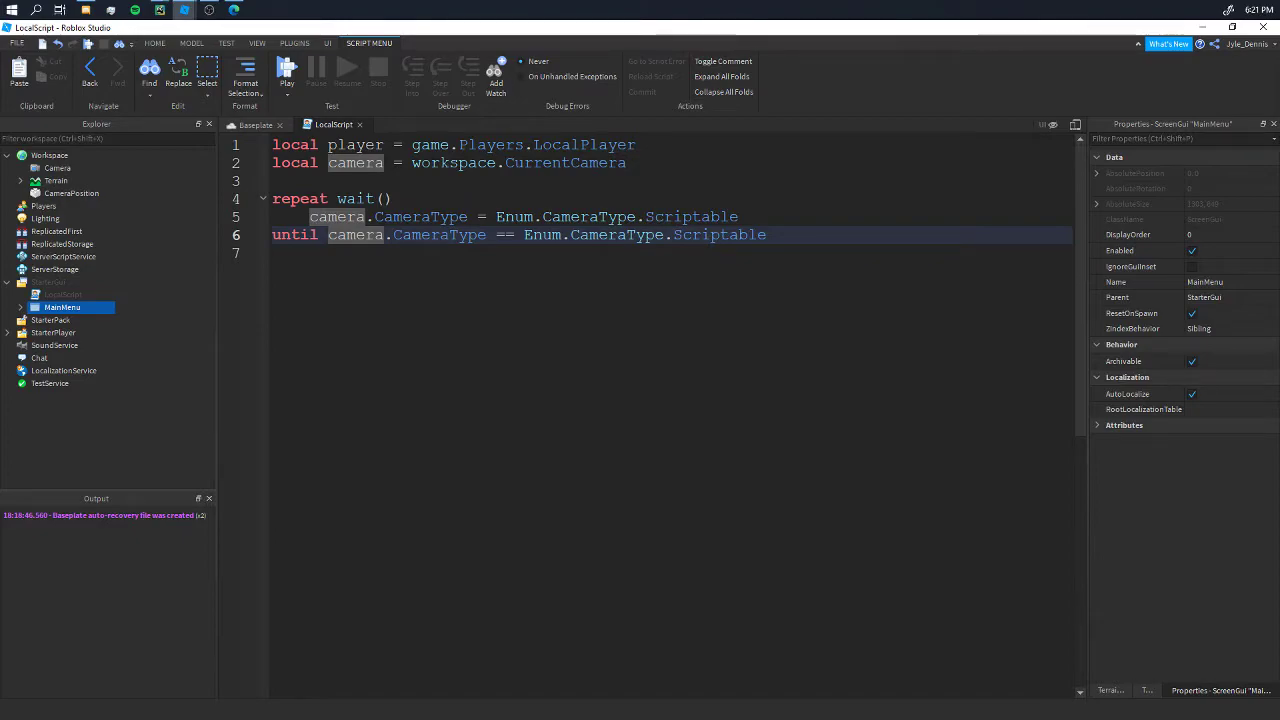
Highlight the line 5 assignment and the until condition while explaining the loop.
{"action": "key", "text": "Up"}
{"action": "key", "text": "Up"}
{"action": "key", "text": "Down"}
{"action": "key", "text": "Down"}
{"action": "key", "text": "Down"}
{"action": "key", "text": "Up"}
{"action": "key", "text": "Up"}
{"action": "key", "text": "shift+Right"}
{"action": "key", "text": "shift+Right"}
{"action": "key", "text": "shift+Right"}
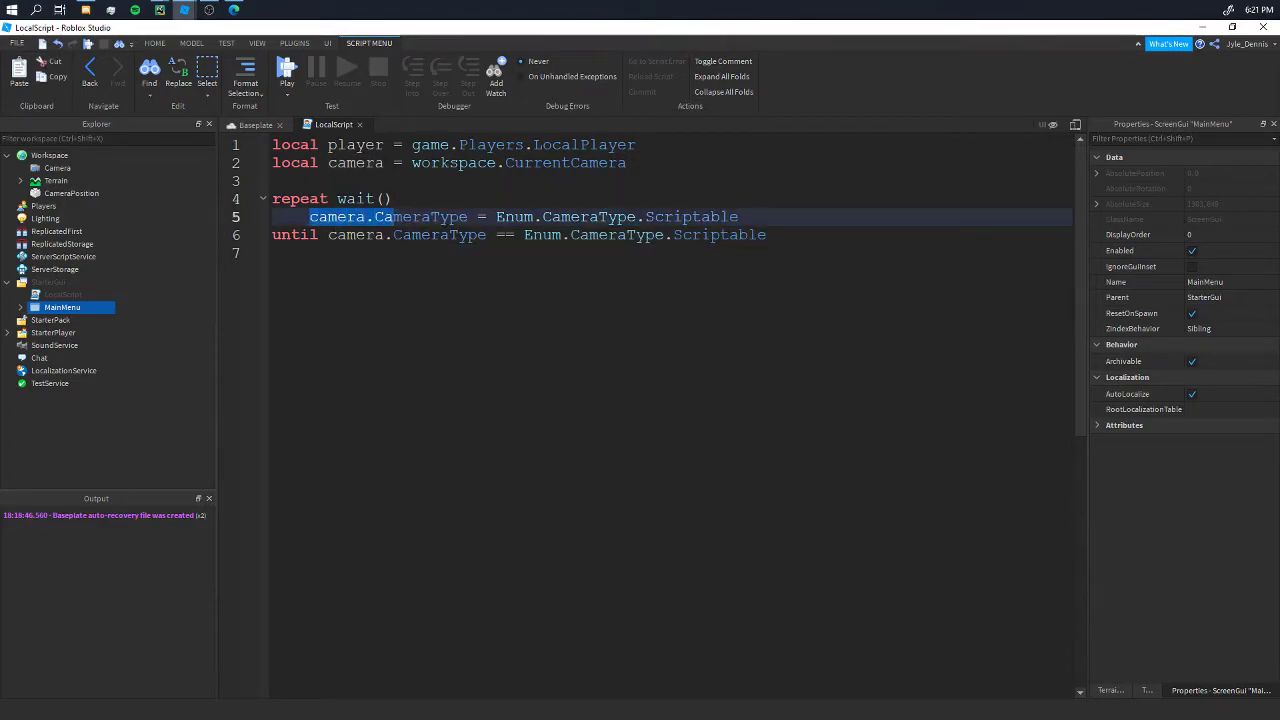
{"action": "key", "text": "shift+Right"}
{"action": "key", "text": "shift+Right"}
{"action": "key", "text": "shift+Right"}
{"action": "key", "text": "Right"}
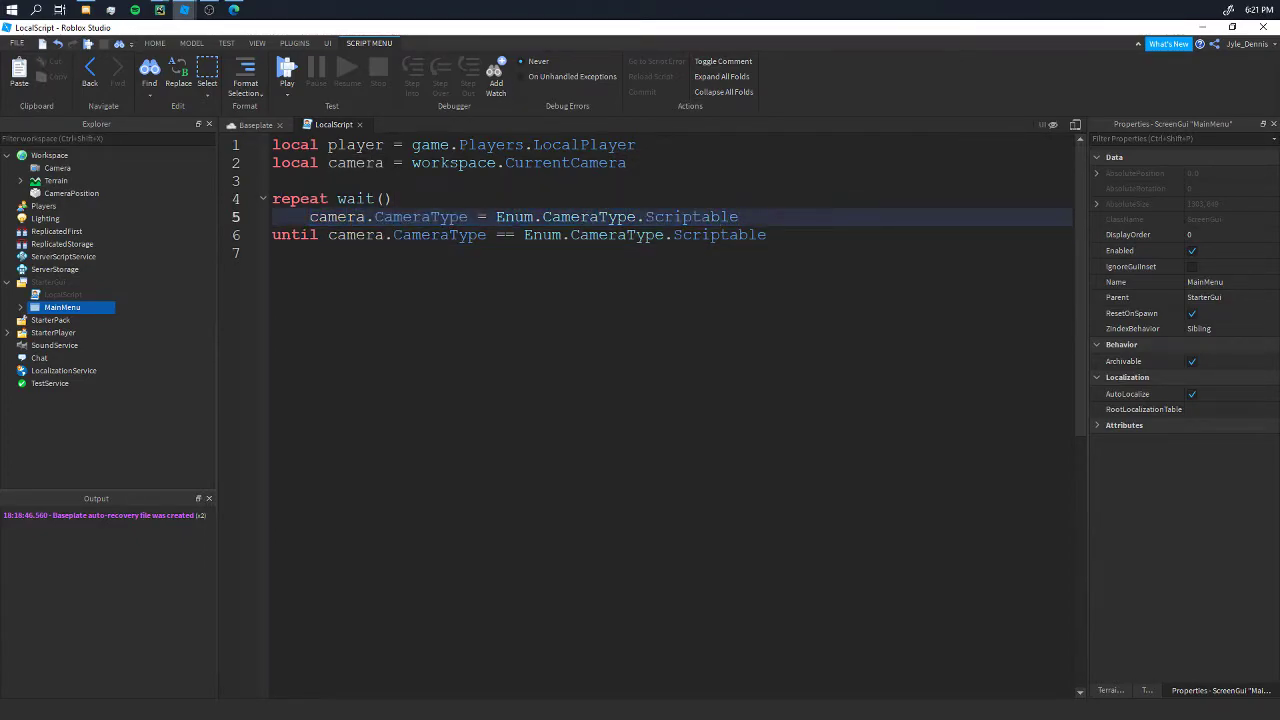
{"action": "key", "text": "shift+Left"}
{"action": "key", "text": "shift+Left"}
{"action": "key", "text": "shift+Left"}
{"action": "key", "text": "Right"}
{"action": "key", "text": "shift+Left"}
{"action": "key", "text": "shift+Left"}
{"action": "key", "text": "shift+Left"}
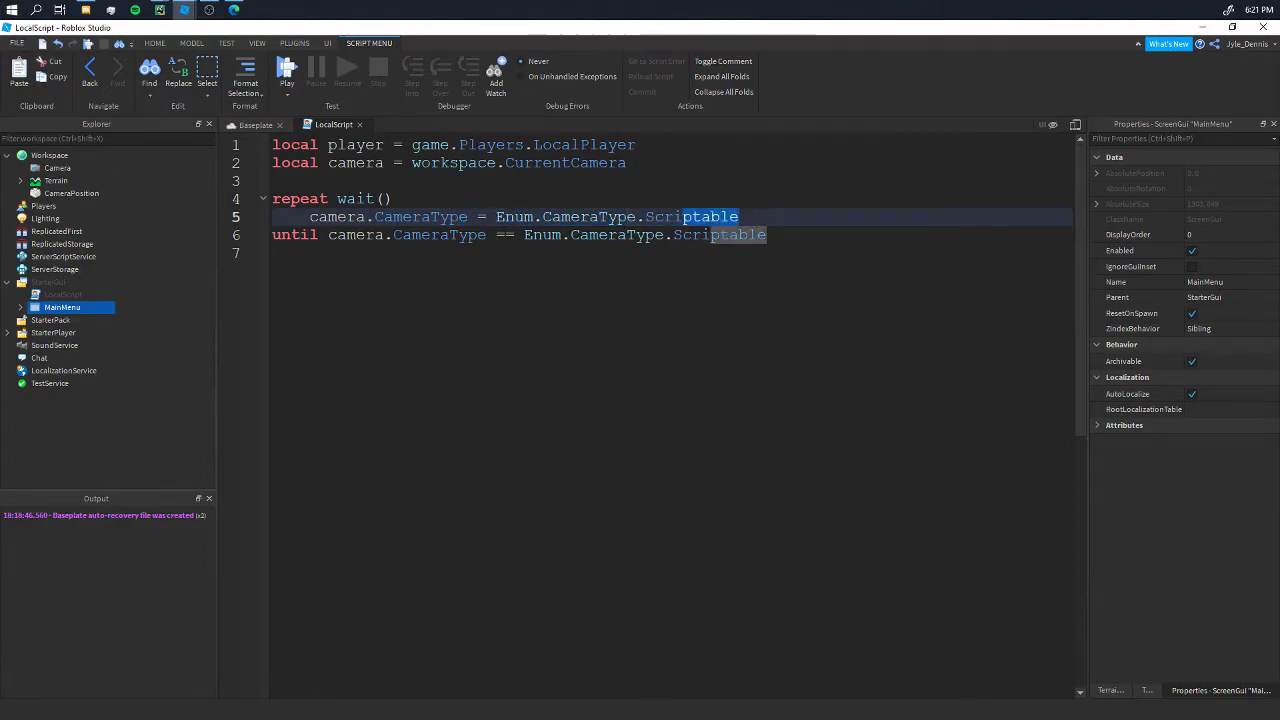
{"action": "key", "text": "shift+Left"}
{"action": "key", "text": "shift+Left"}
{"action": "key", "text": "shift+Left"}
{"action": "key", "text": "Home"}
{"action": "key", "text": "Down"}
{"action": "key", "text": "ctrl+shift+Right"}
{"action": "key", "text": "ctrl+shift+Right"}
{"action": "key", "text": "ctrl+shift+Right"}
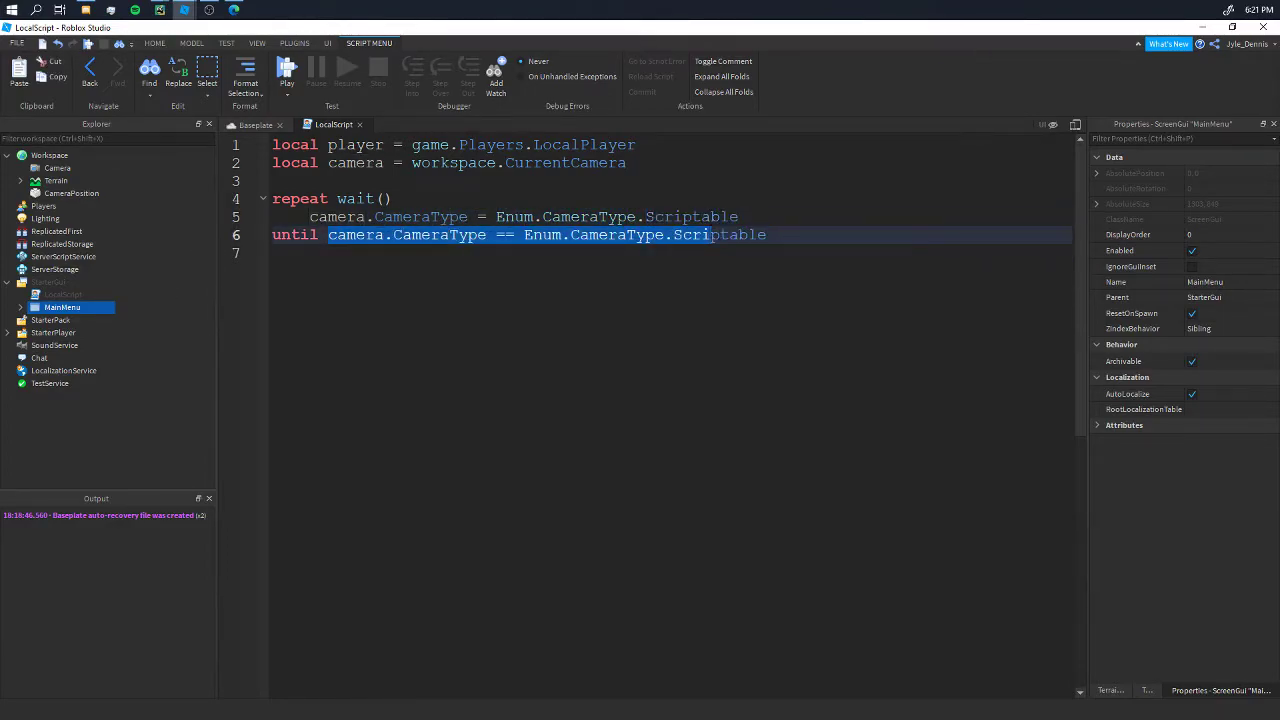
{"action": "key", "text": "End"}
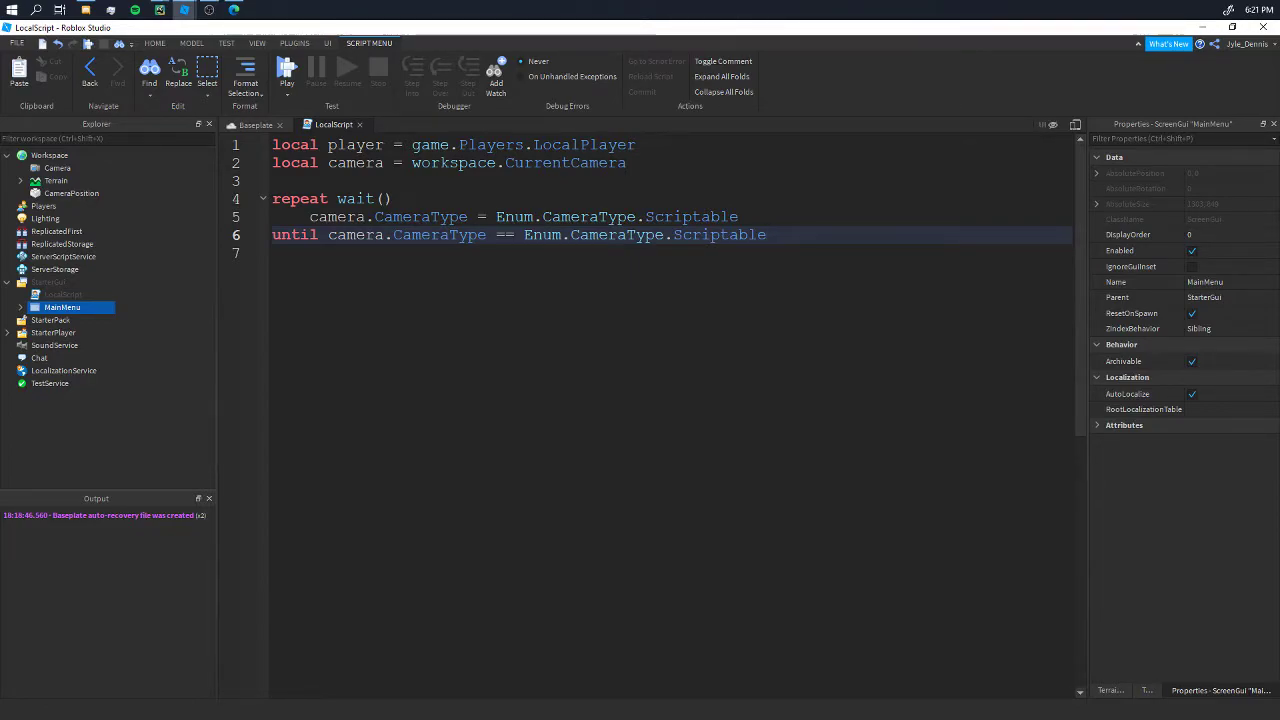
Highlight Scriptable on line 5 again, then add blank lines below the loop.
{"action": "key", "text": "Up"}
{"action": "key", "text": "shift+Left"}
{"action": "key", "text": "shift+Left"}
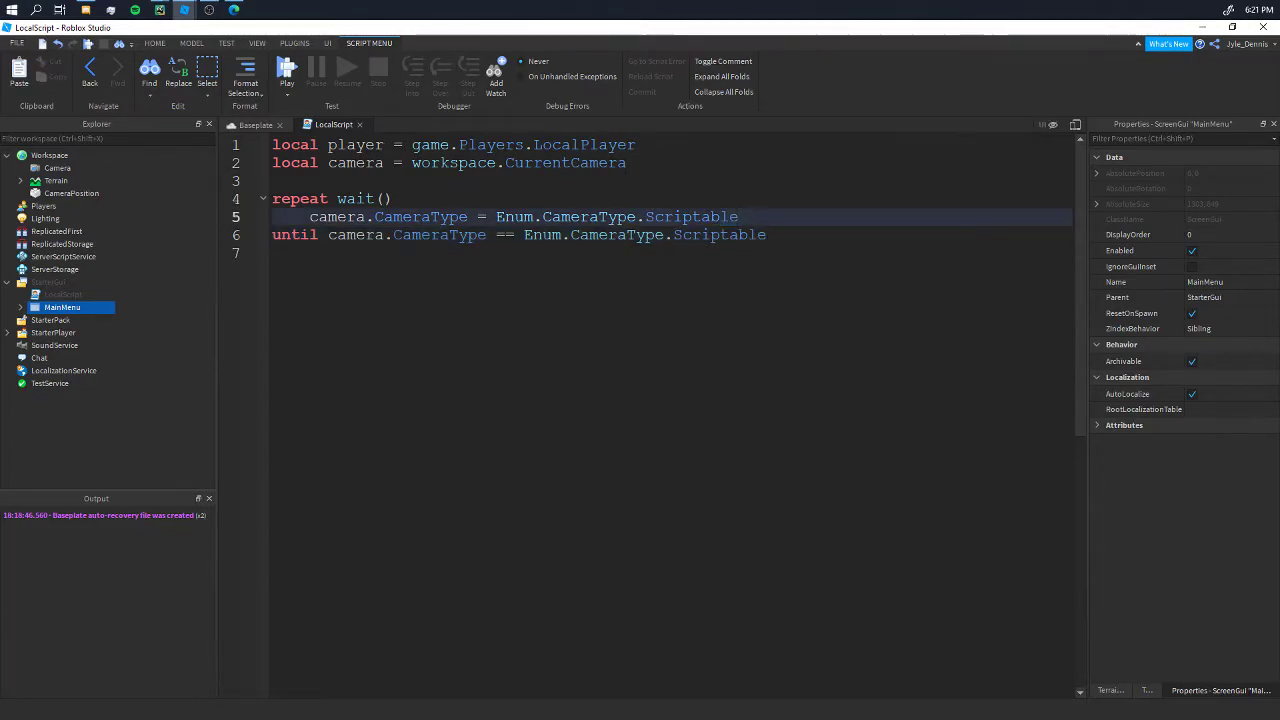
{"action": "key", "text": "shift+Left"}
{"action": "key", "text": "shift+Left"}
{"action": "key", "text": "shift+Left"}
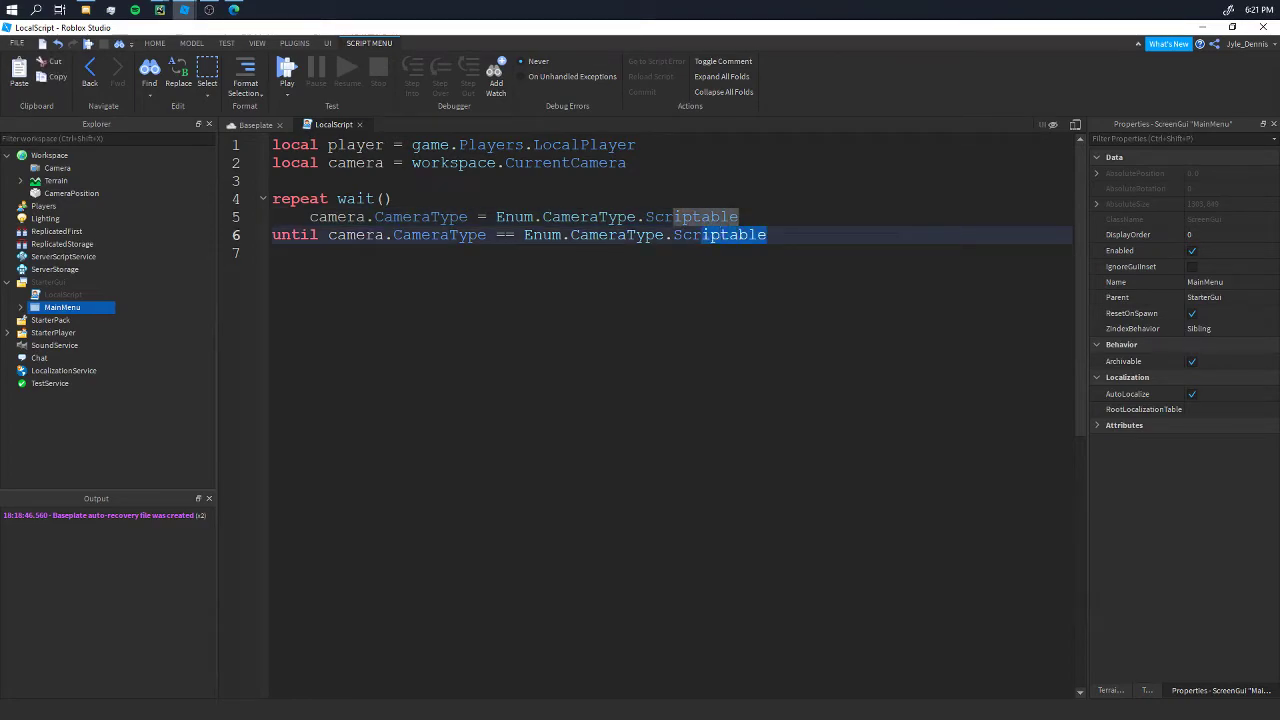
{"action": "key", "text": "shift+Left"}
{"action": "key", "text": "shift+Left"}
{"action": "key", "text": "Down"}
{"action": "key", "text": "Down"}
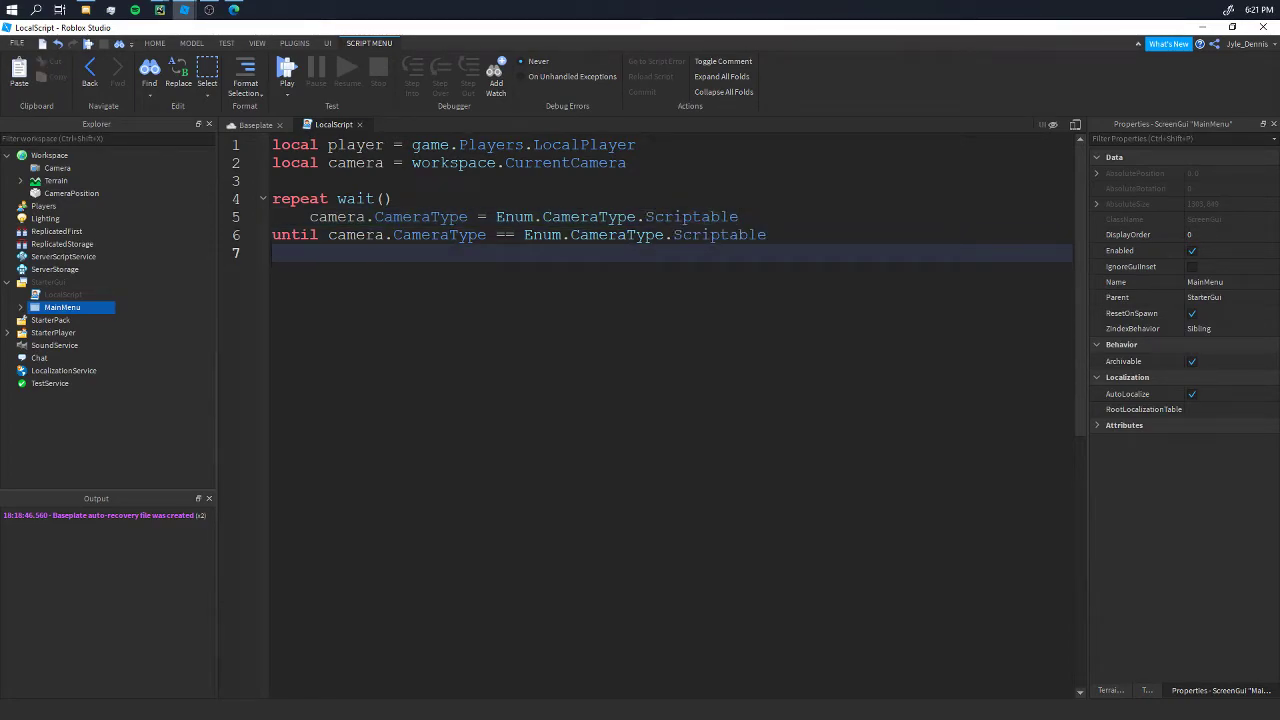
{"action": "key", "text": "Up"}
{"action": "key", "text": "Up"}
{"action": "key", "text": "shift+Left"}
{"action": "key", "text": "shift+Left"}
{"action": "key", "text": "shift+Left"}
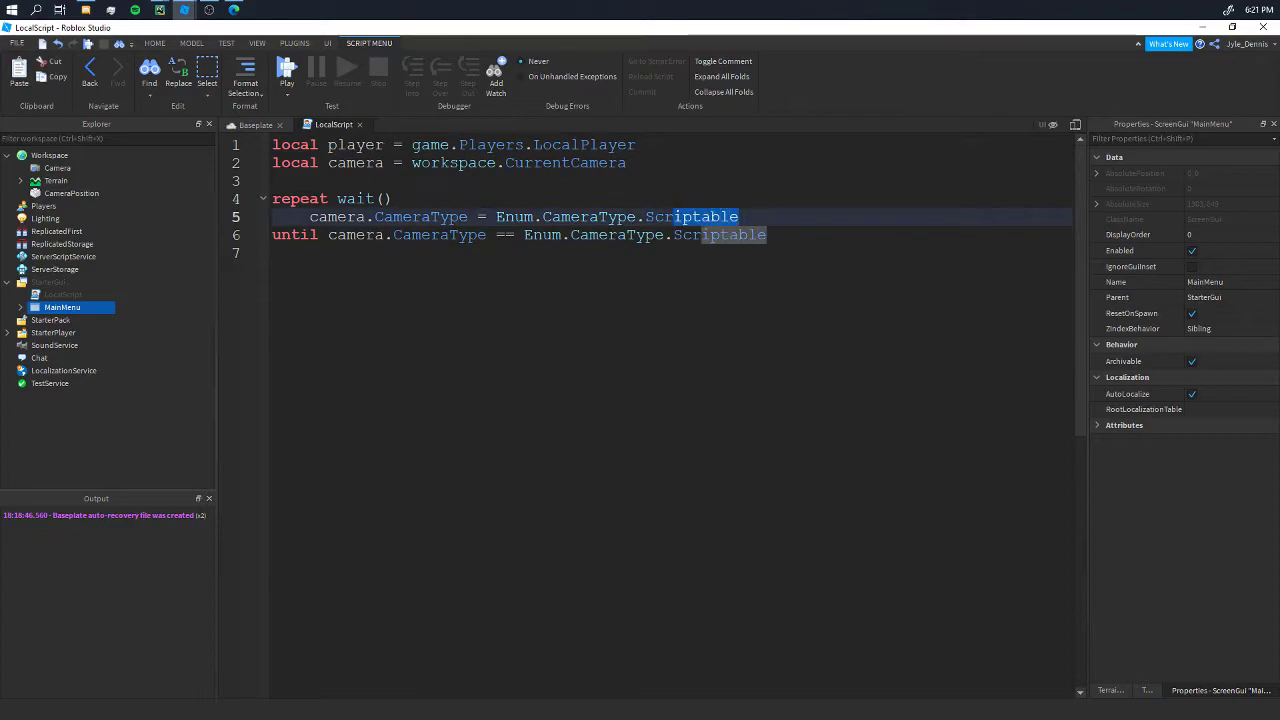
{"action": "key", "text": "Down"}
{"action": "key", "text": "Down"}
{"action": "key", "text": "Up"}
{"action": "key", "text": "Up"}
{"action": "key", "text": "shift+Left"}
{"action": "key", "text": "shift+Left"}
{"action": "key", "text": "shift+Left"}
{"action": "key", "text": "Down"}
{"action": "key", "text": "Down"}
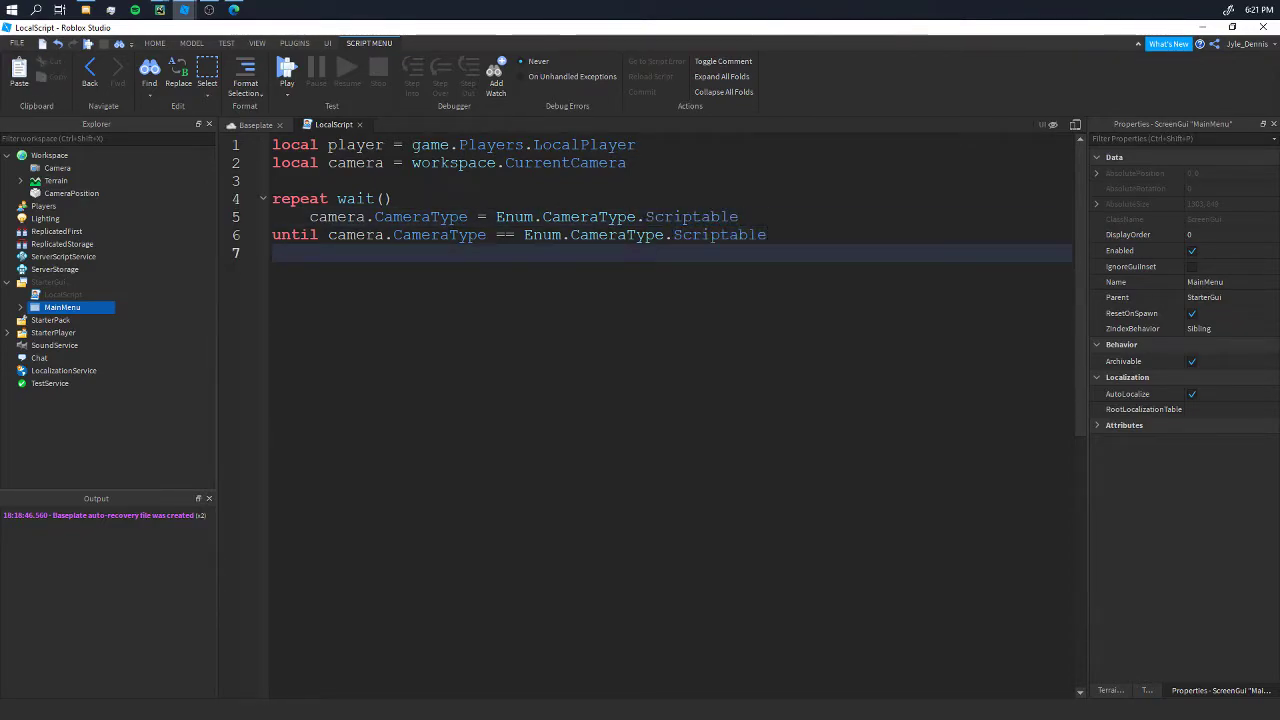
{"action": "key", "text": "Up"}
{"action": "key", "text": "Up"}
{"action": "key", "text": "shift+Left"}
{"action": "key", "text": "shift+Left"}
{"action": "key", "text": "shift+Left"}
{"action": "key", "text": "Down"}
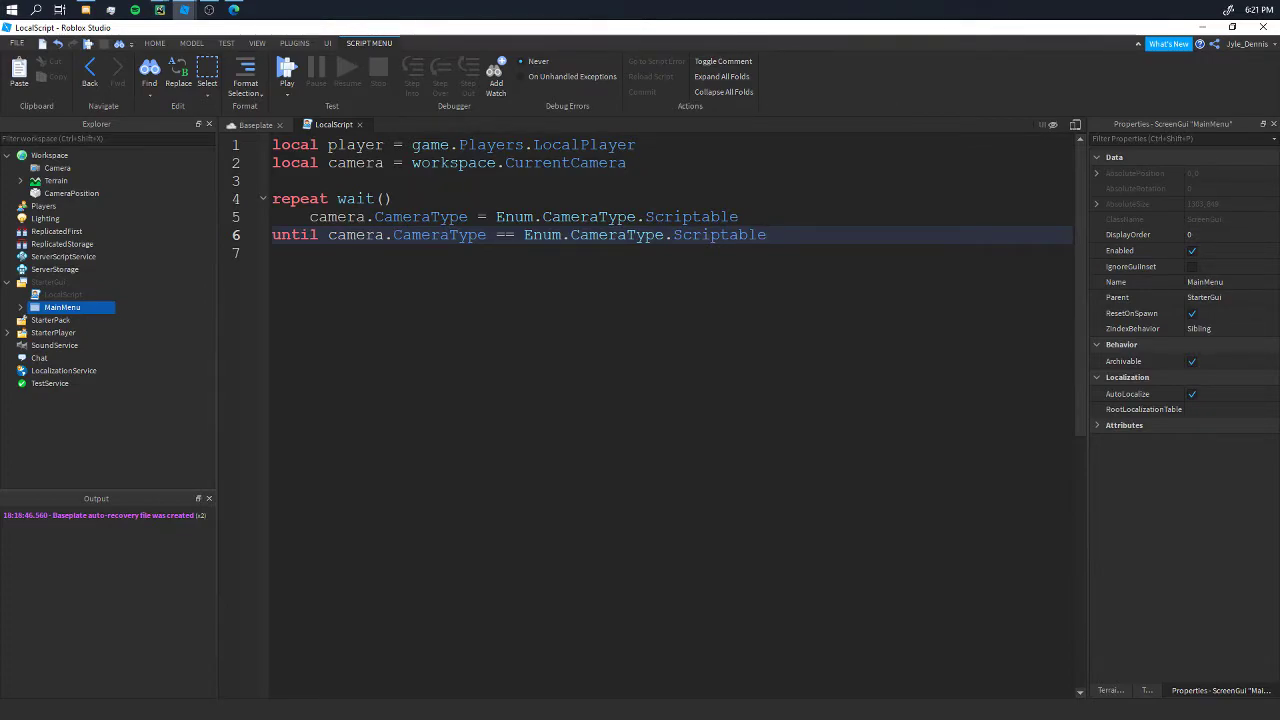
{"action": "key", "text": "Return"}
{"action": "key", "text": "Return"}
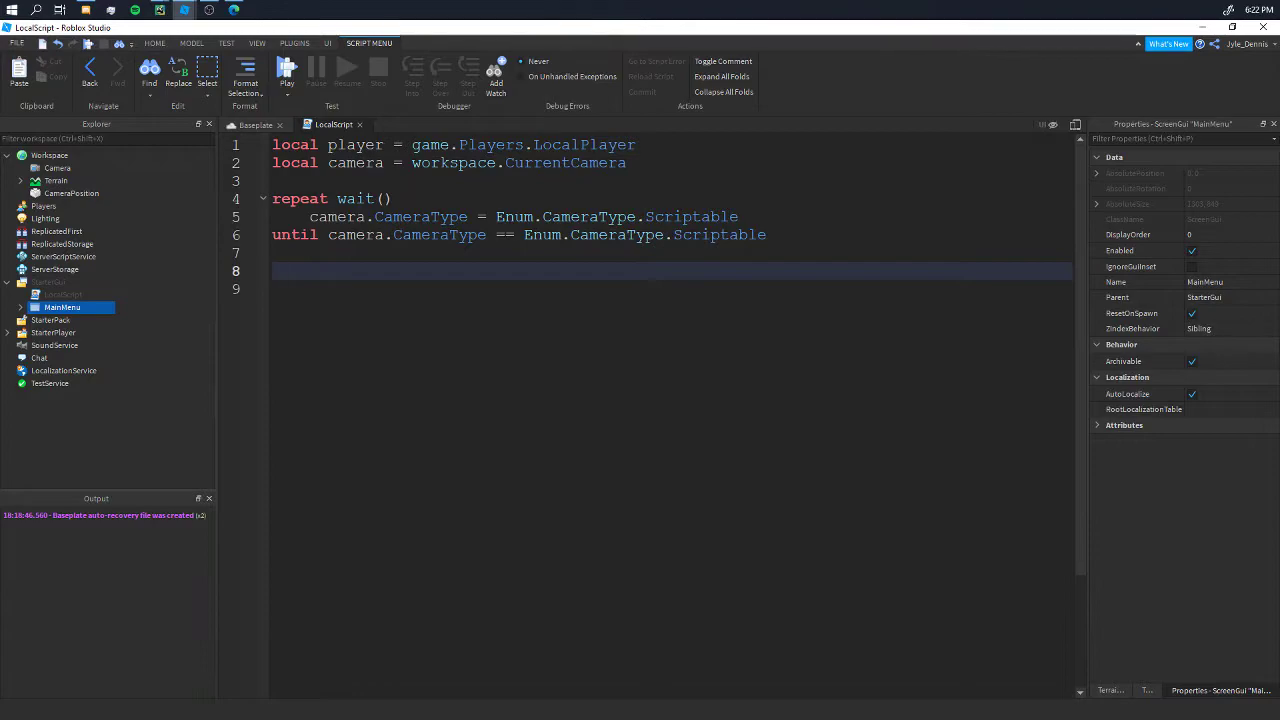
Add camera.CFrame = workspace.CameraPosition.CFrame on a new line after the loop.
{"action": "type", "text": "c"}
{"action": "type", "text": "camera.CFrame = "}
{"action": "type", "text": "workspace."}
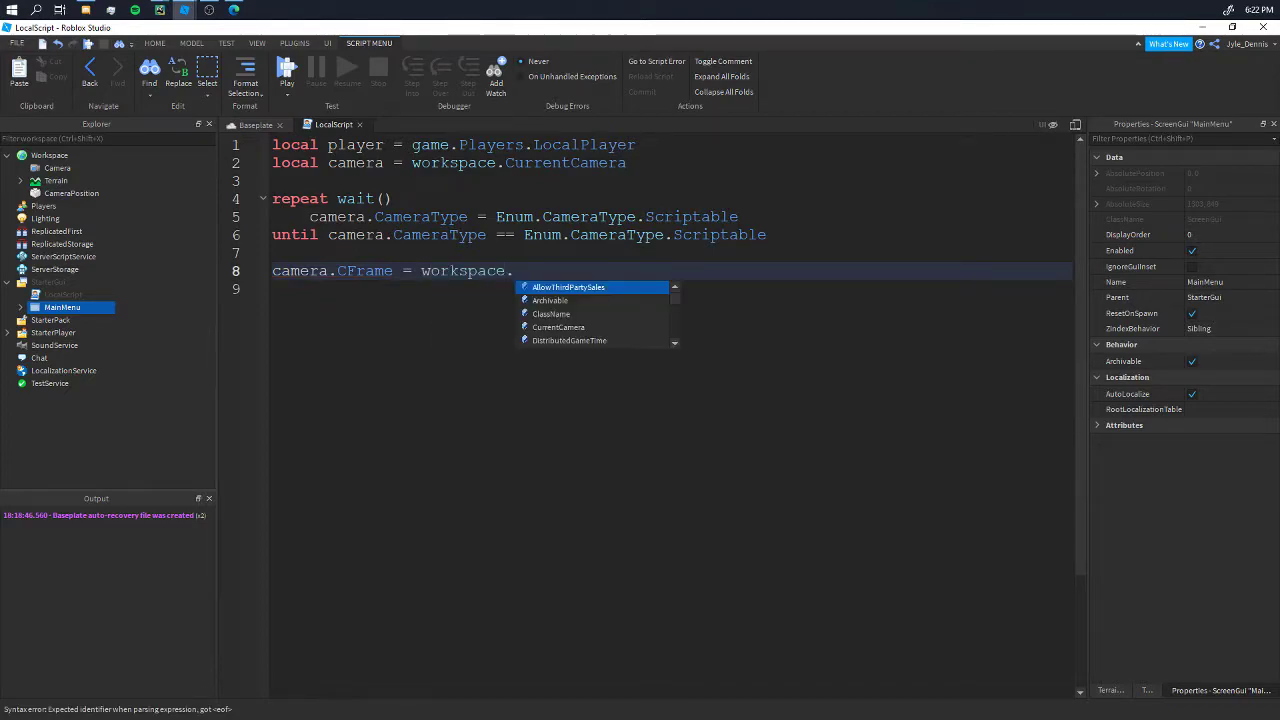
{"action": "type", "text": "Cam"}
{"action": "key", "text": "Tab"}
{"action": "left_click", "coordinate": [71, 193]}
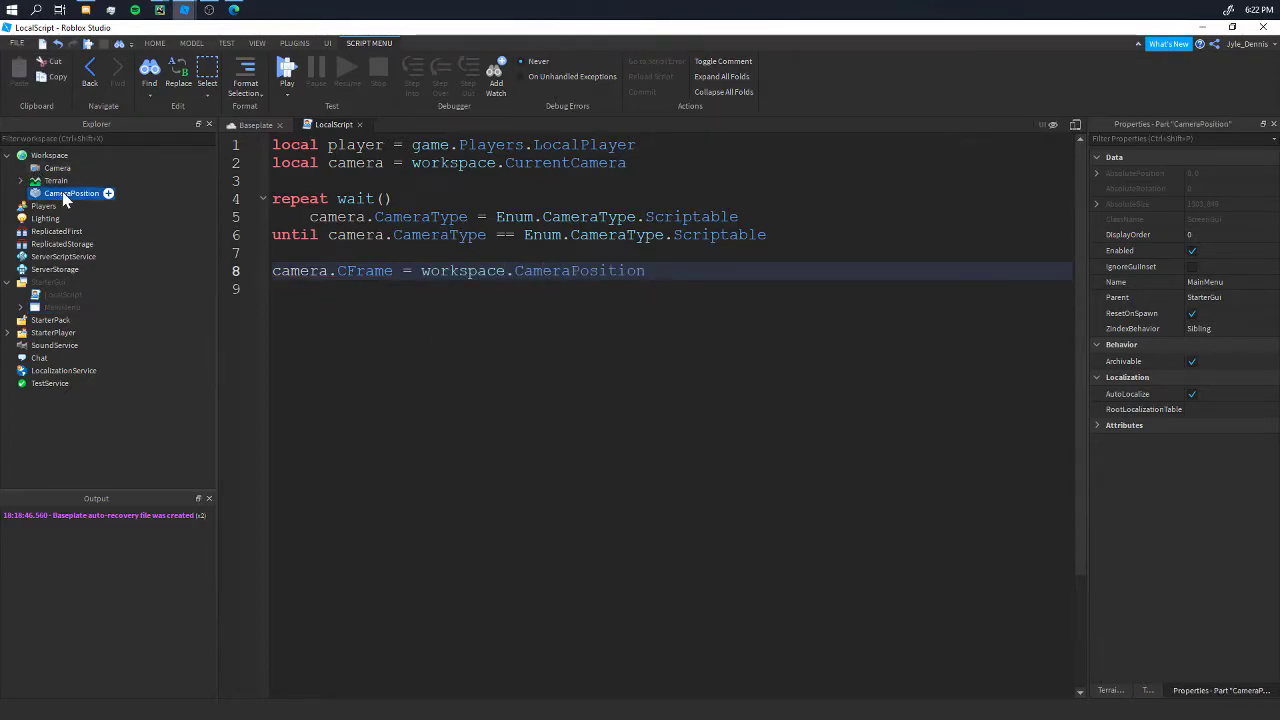
{"action": "type", "text": ".CF"}
{"action": "key", "text": "Tab"}
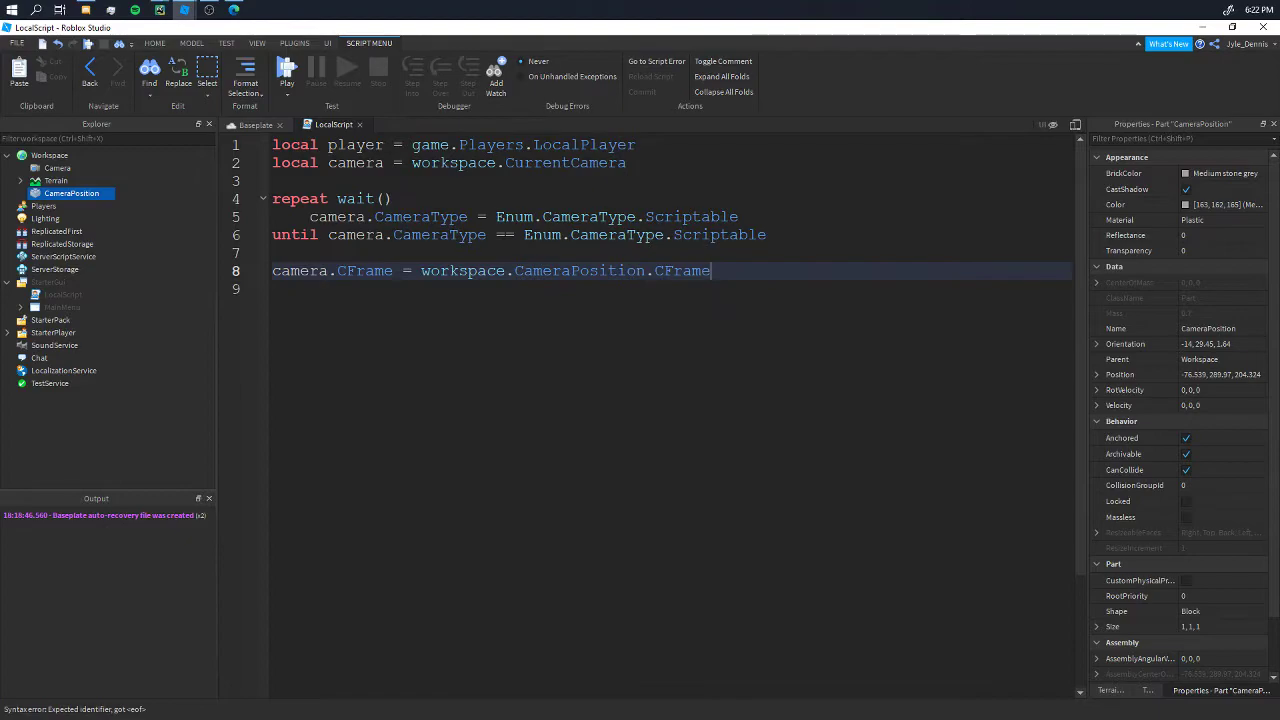
{"action": "key", "text": "Return"}
{"action": "left_click", "coordinate": [255, 124]}
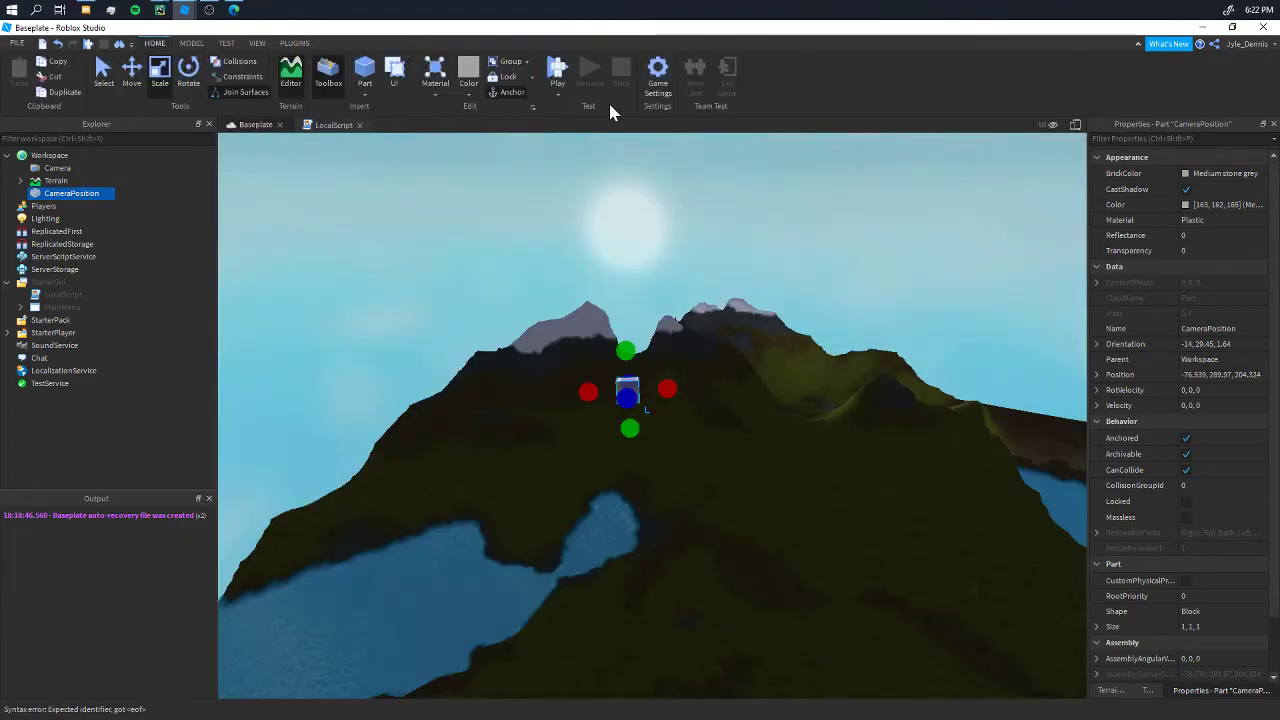
Playtest to check the My Game menu, then stop and return to the LocalScript.
{"action": "left_click", "coordinate": [557, 75]}
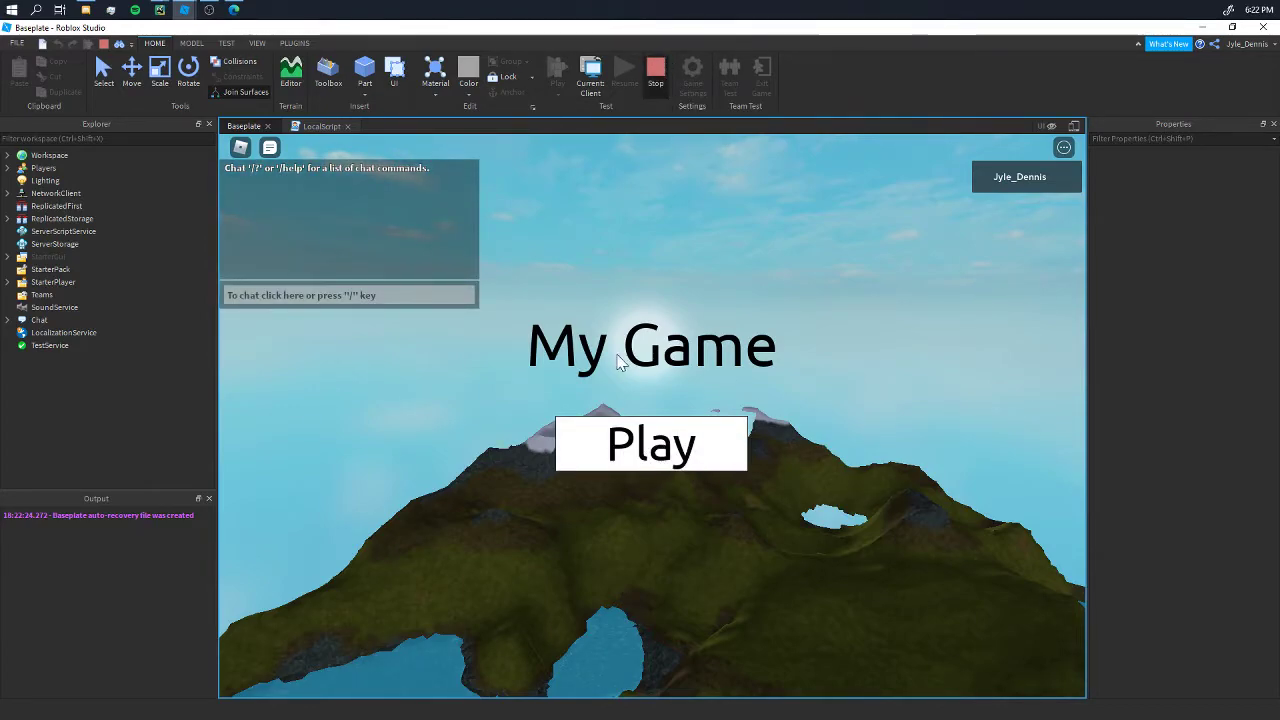
{"action": "key", "text": "shift+F5"}
{"action": "left_click", "coordinate": [323, 125]}
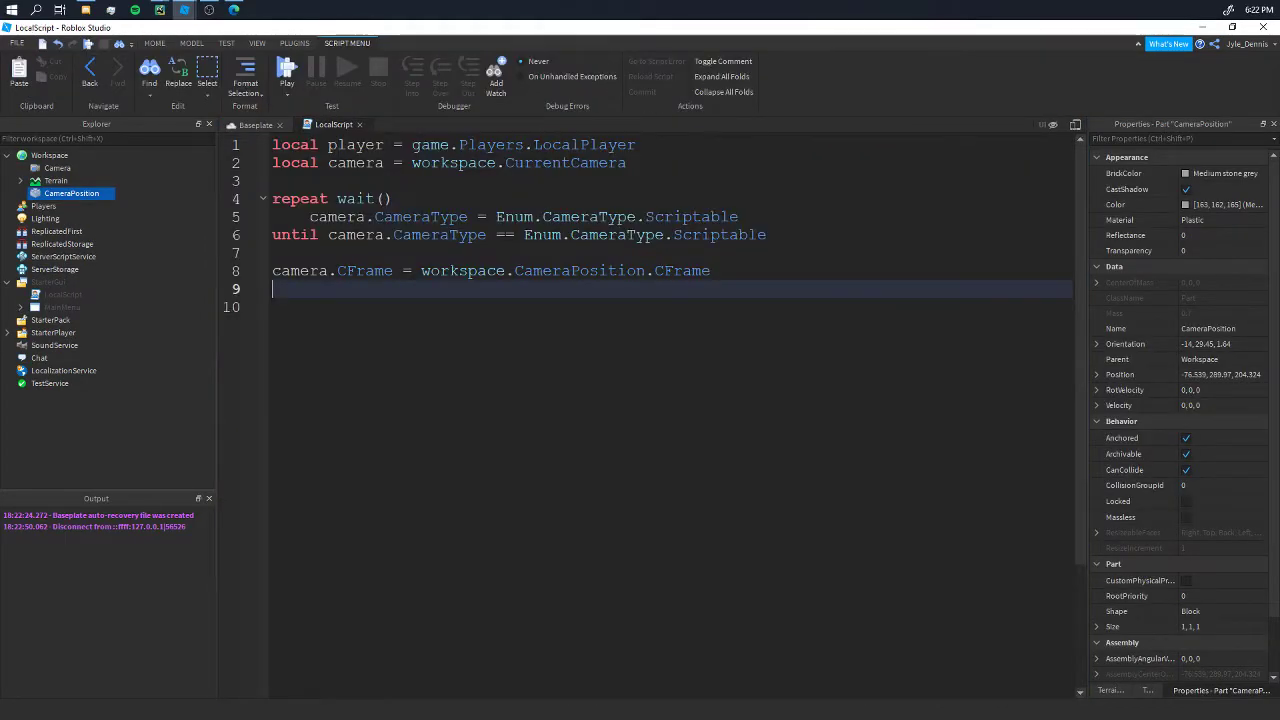
Add local blurEffect = Instance.new("BlurEffect", camera) below the CFrame line.
{"action": "key", "text": "Up"}
{"action": "key", "text": "Up"}
{"action": "key", "text": "Return"}
{"action": "key", "text": "Down"}
{"action": "key", "text": "Down"}
{"action": "type", "text": "l"}
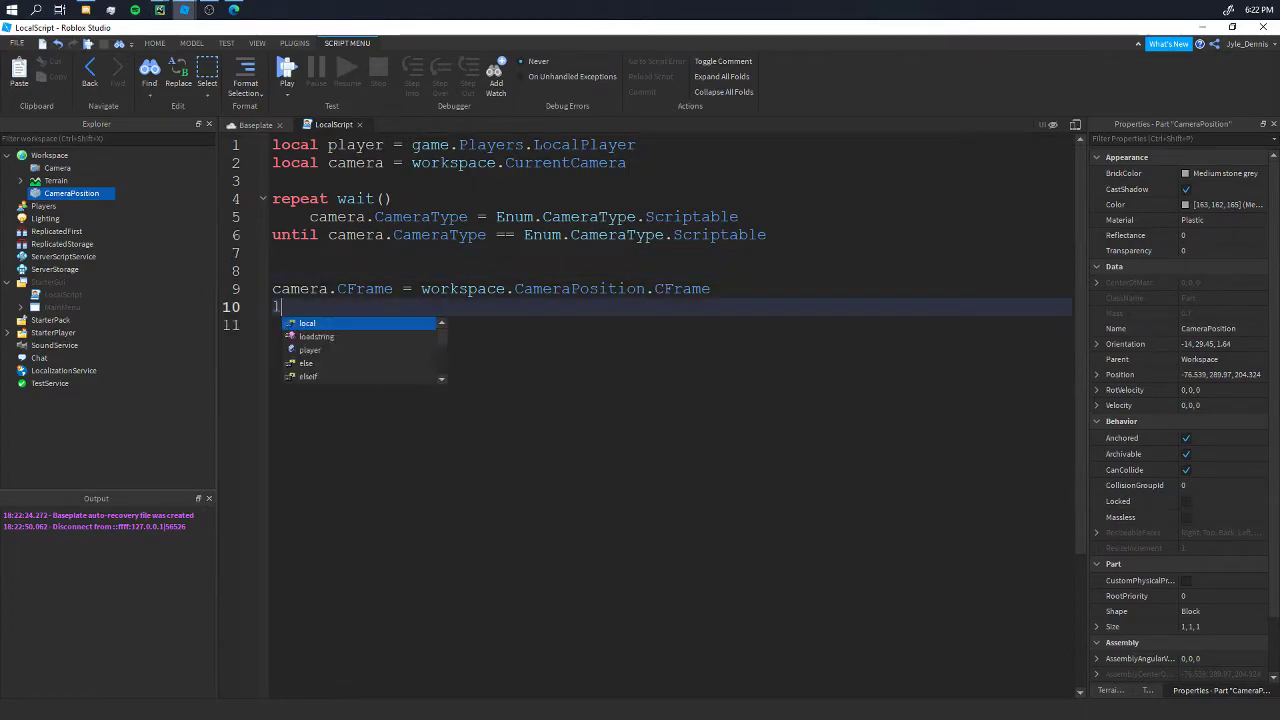
{"action": "type", "text": "ocal"}
{"action": "key", "text": "BackSpace"}
{"action": "key", "text": "BackSpace"}
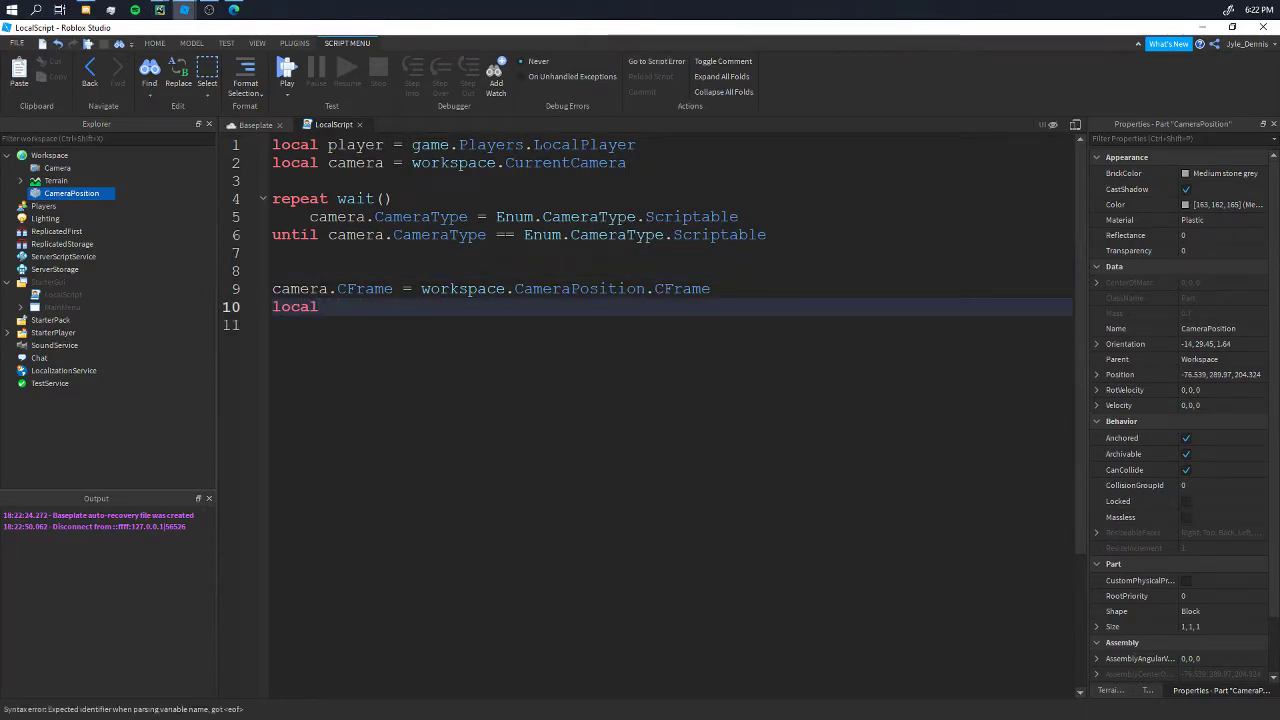
{"action": "type", "text": "Effect = "}
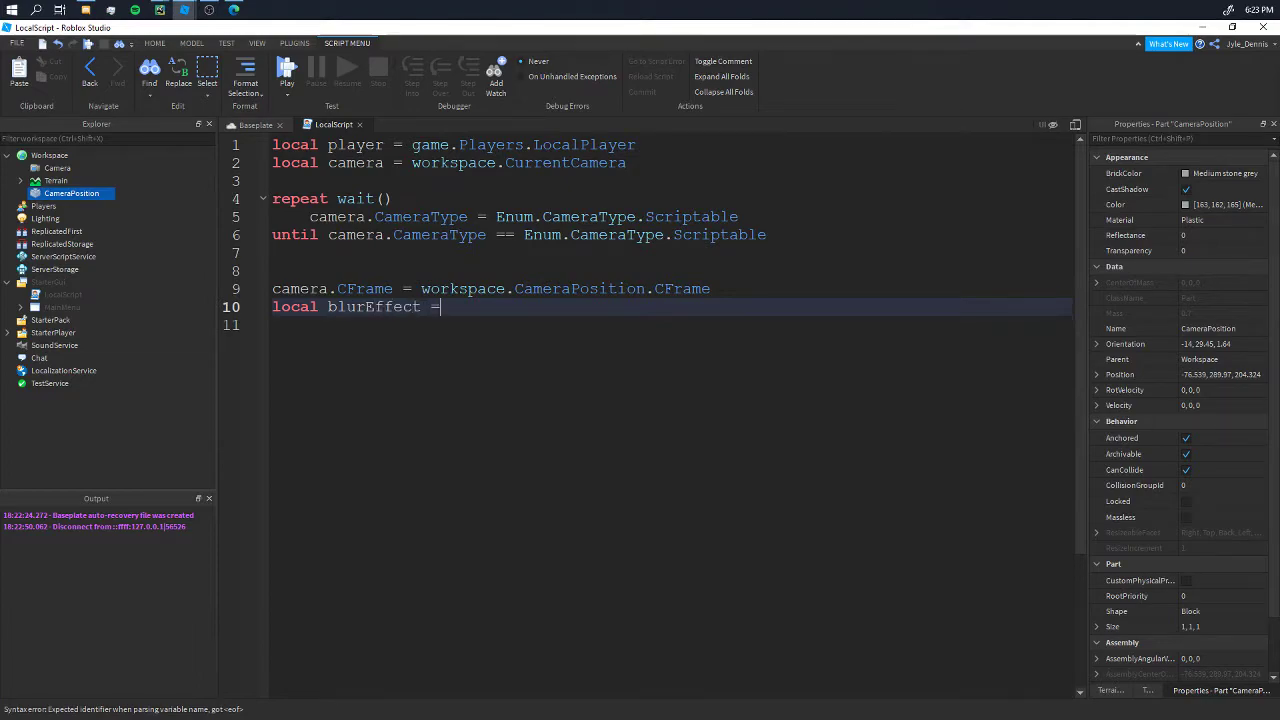
{"action": "type", "text": "Instance.new("}
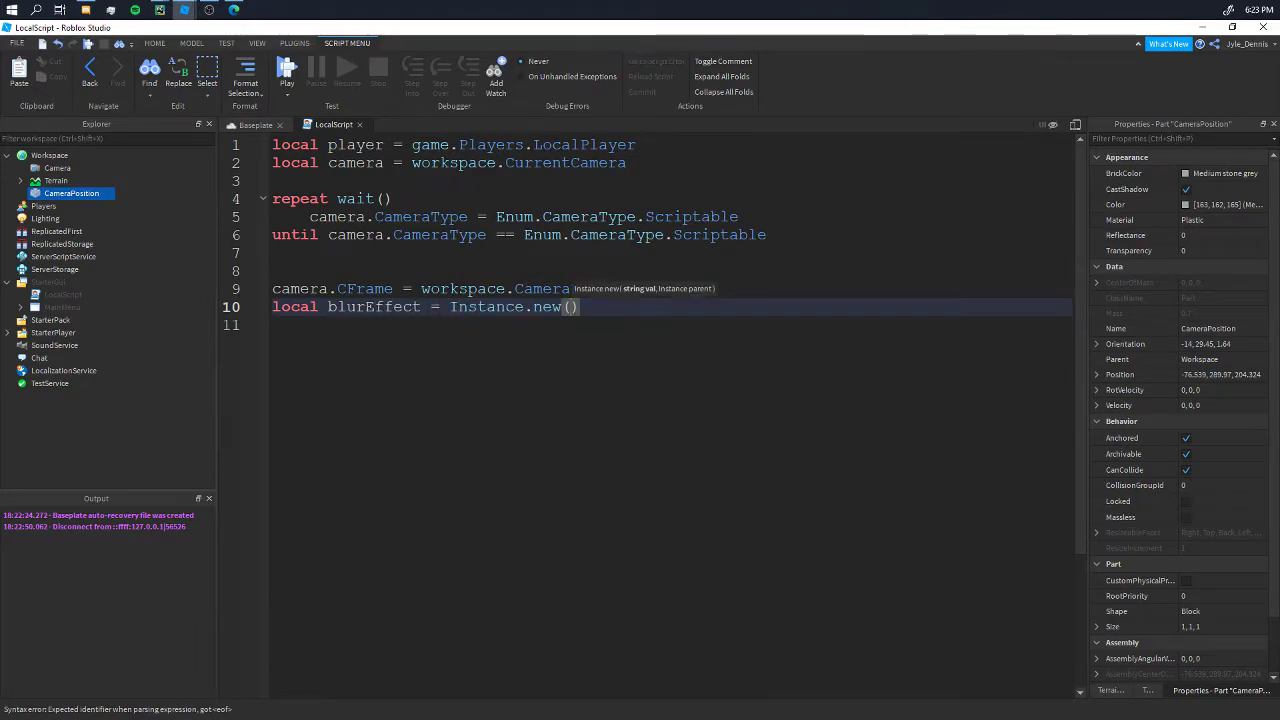
{"action": "type", "text": "\"Bl"}
{"action": "key", "text": "Tab"}
{"action": "type", "text": ", "}
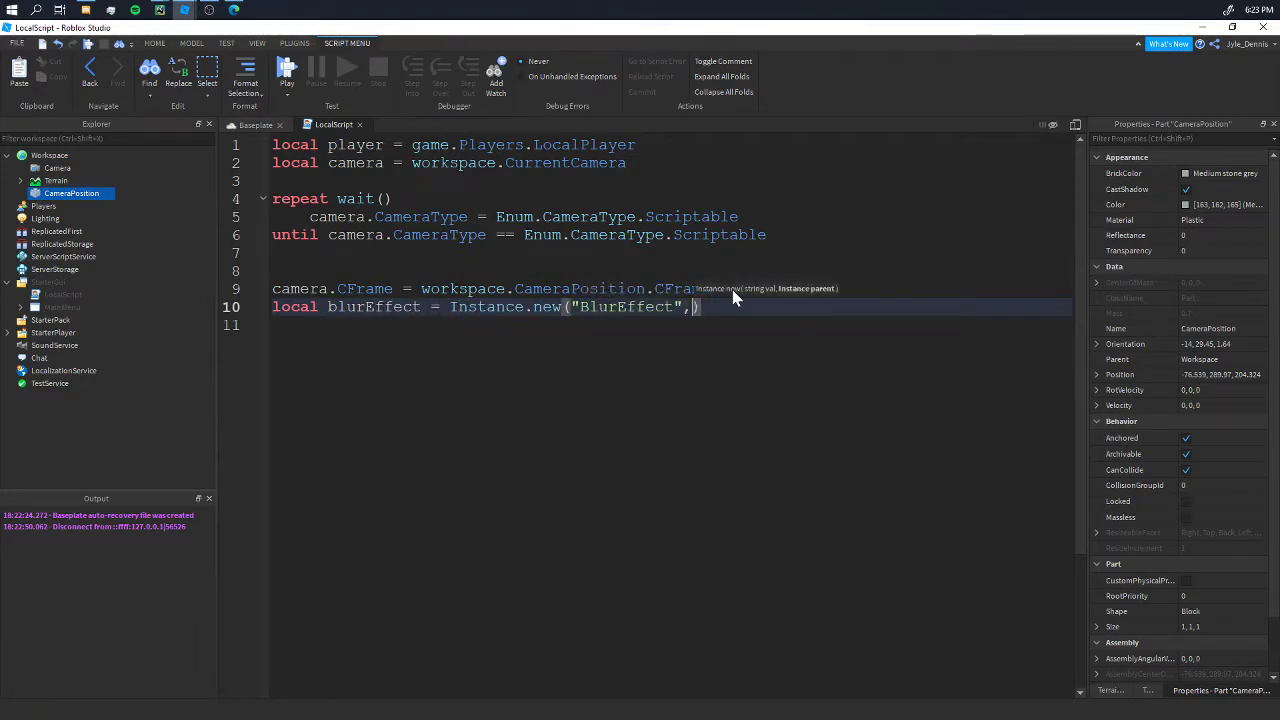
{"action": "type", "text": "c"}
{"action": "key", "text": "BackSpace"}
{"action": "type", "text": "ca"}
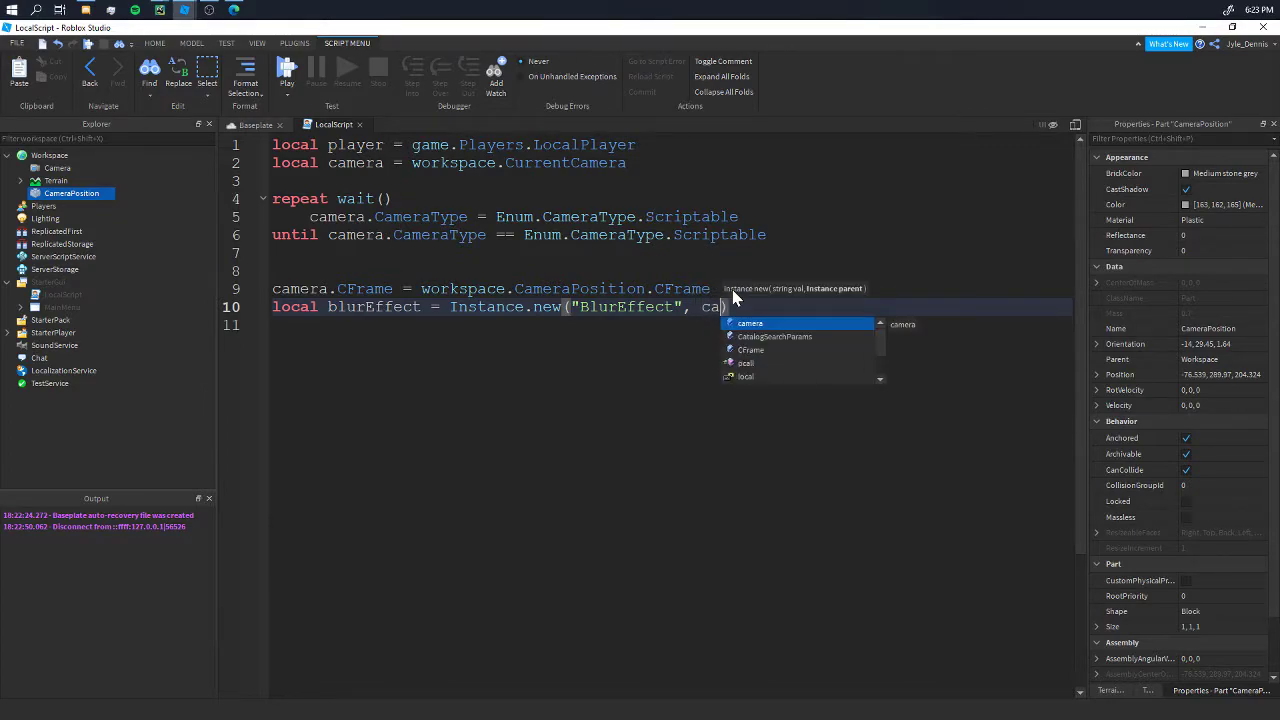
{"action": "key", "text": "Tab"}
Add a blur.Size line on line 11 below the BlurEffect creation.
{"action": "key", "text": "Return"}
{"action": "type", "text": "b"}
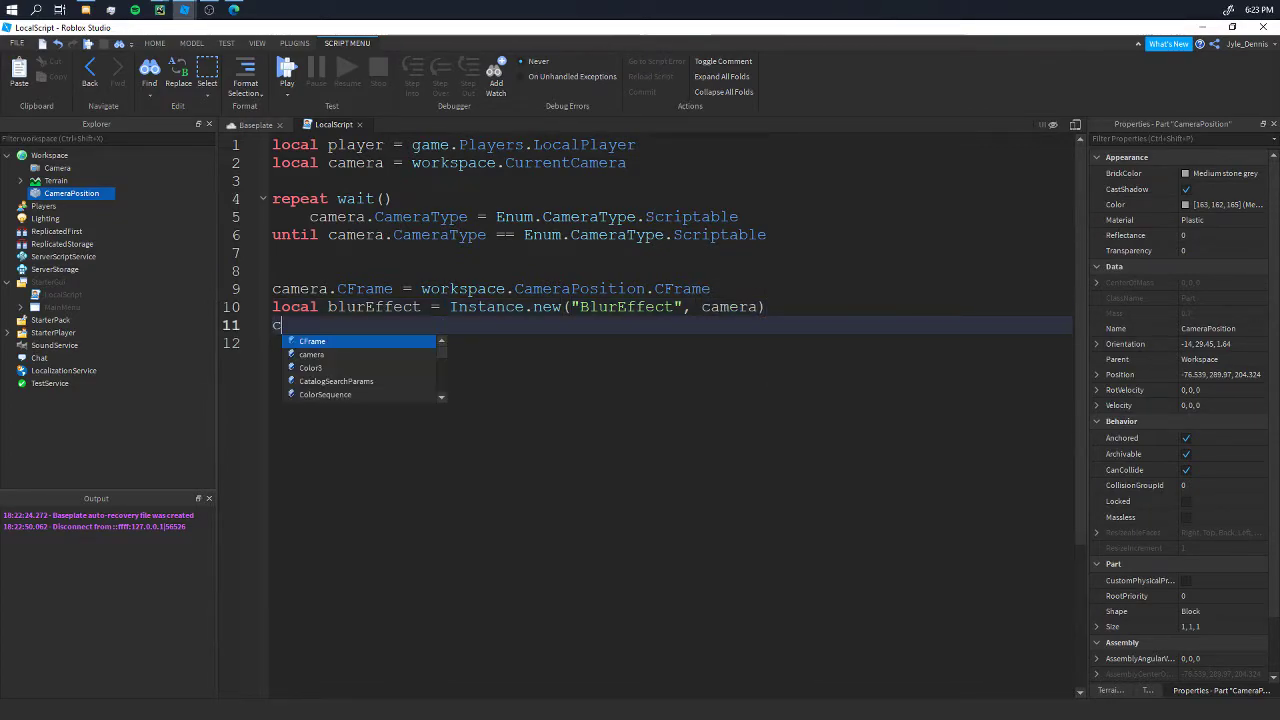
{"action": "key", "text": "BackSpace"}
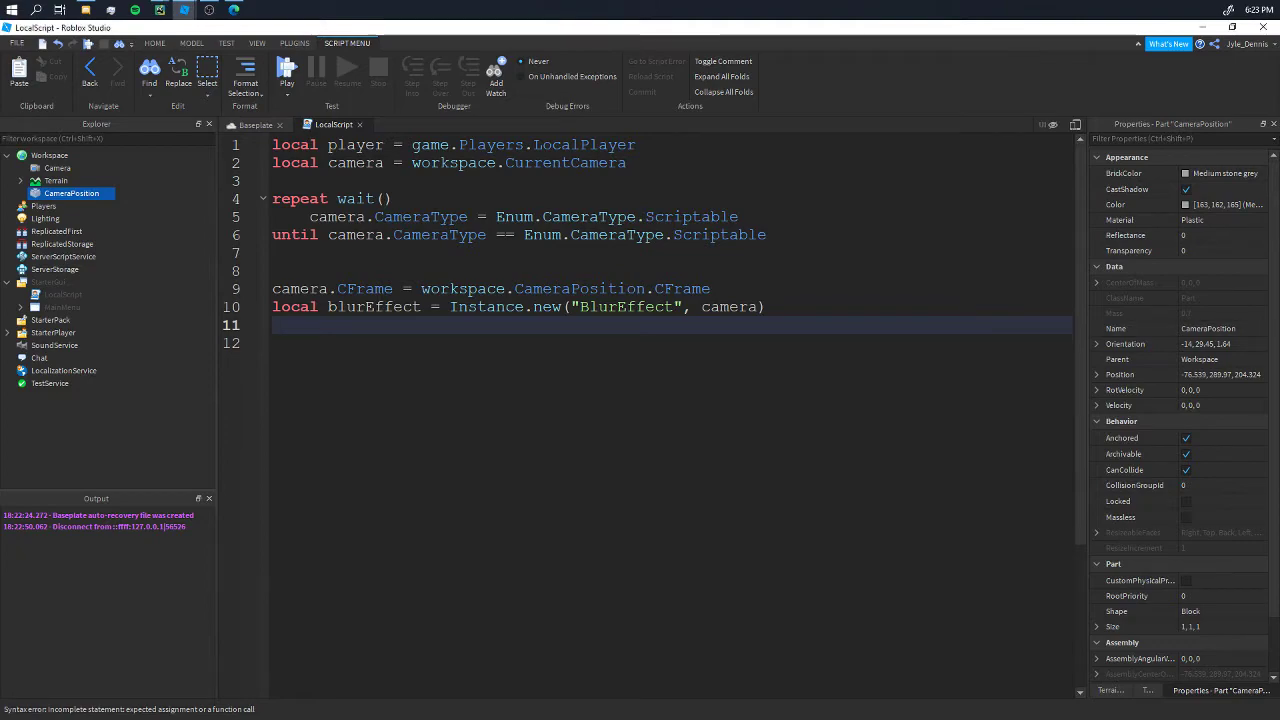
{"action": "key", "text": "Return"}
{"action": "type", "text": "b"}
{"action": "key", "text": "BackSpace"}
{"action": "key", "text": "BackSpace"}
{"action": "type", "text": "blur.Siz"}
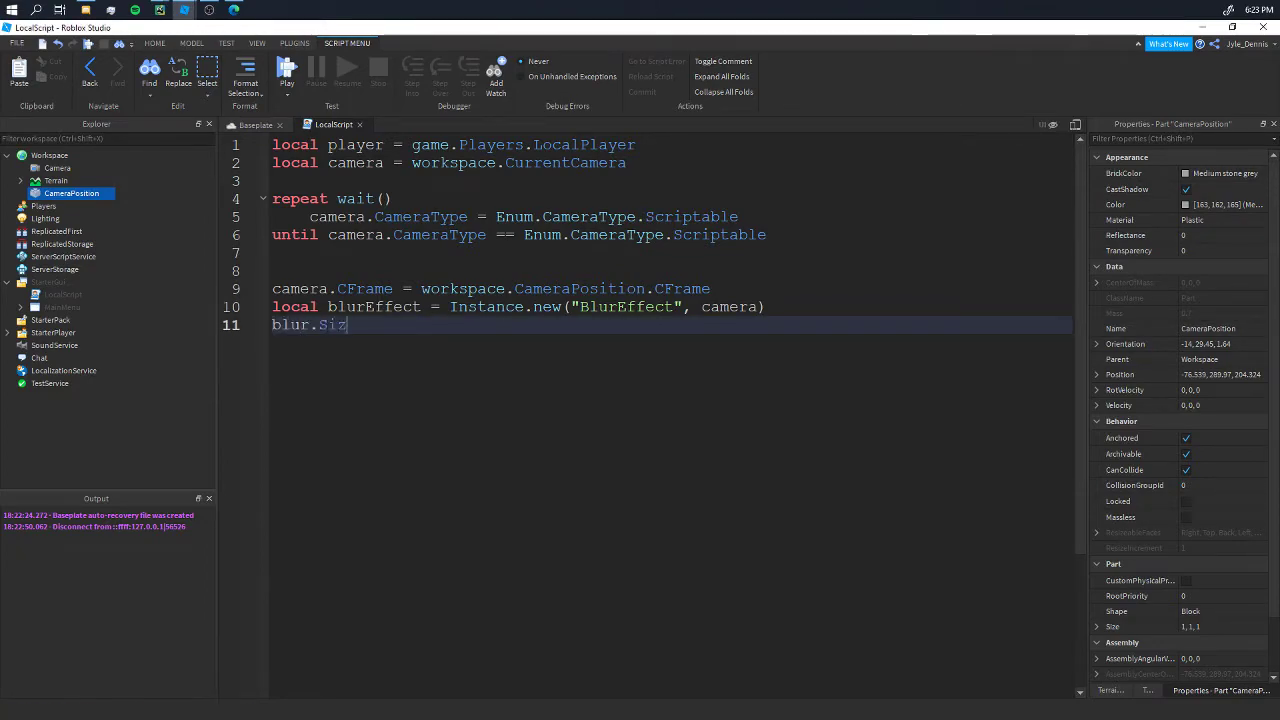
{"action": "type", "text": "e = 11"}
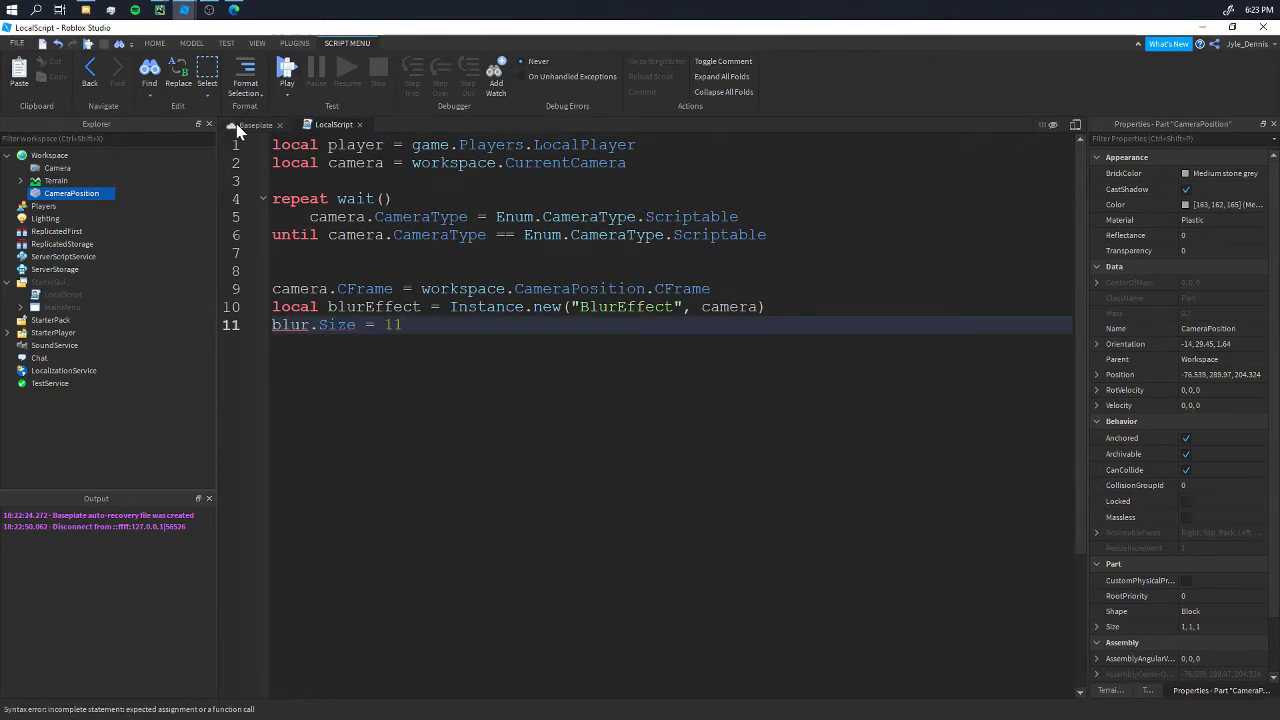
{"action": "left_click", "coordinate": [236, 124]}
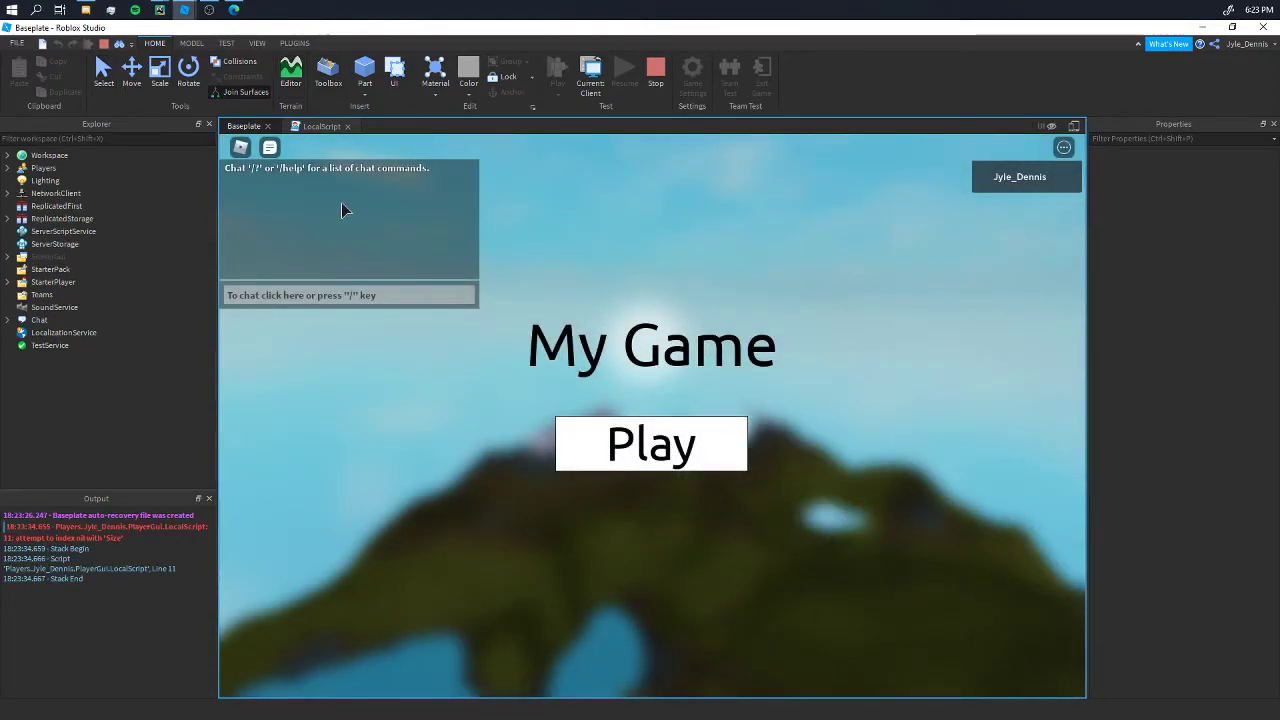
Stop the playtest and correct blur.Size to blurEffect.Size on line 11.
{"action": "key", "text": "shift+F5"}
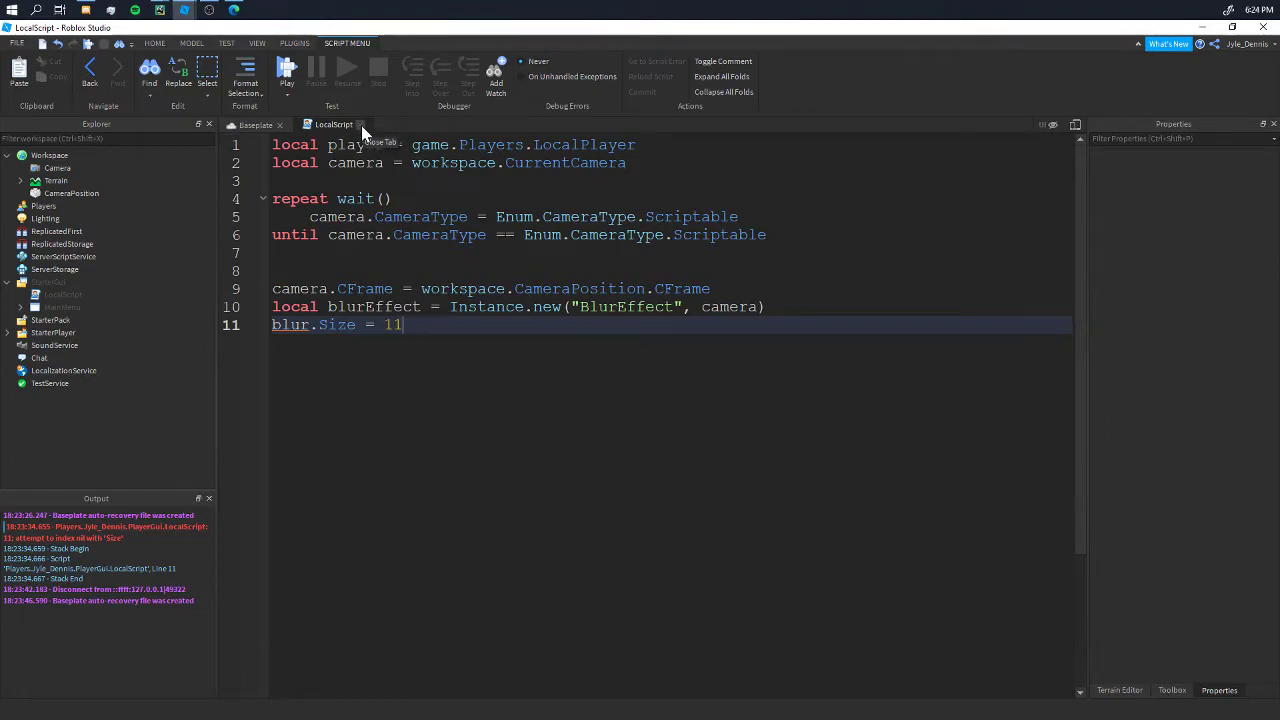
{"action": "left_click", "coordinate": [309, 325]}
{"action": "type", "text": "Effect"}
Move MainMenu back under StarterGui and add a LocalScript to the Play TextButton.
{"action": "left_click", "coordinate": [360, 125]}
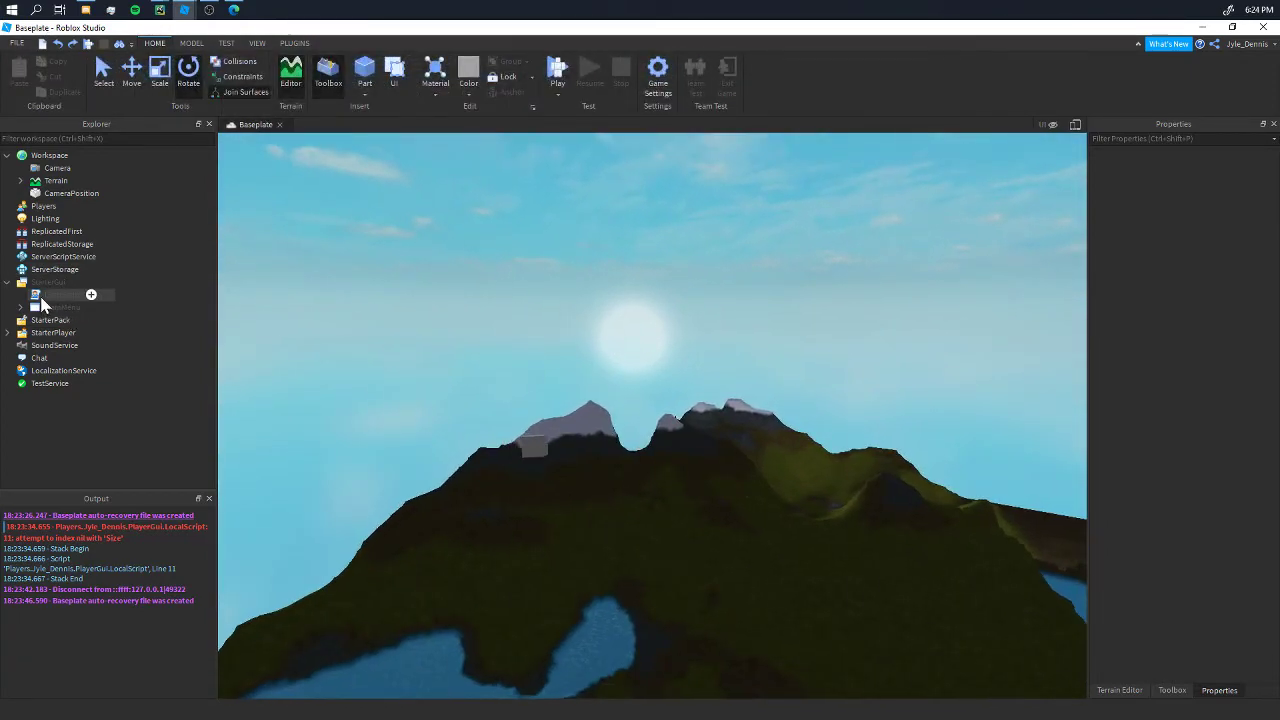
{"action": "left_click_drag", "start_coordinate": [70, 320], "coordinate": [50, 290]}
{"action": "left_click", "coordinate": [1050, 125]}
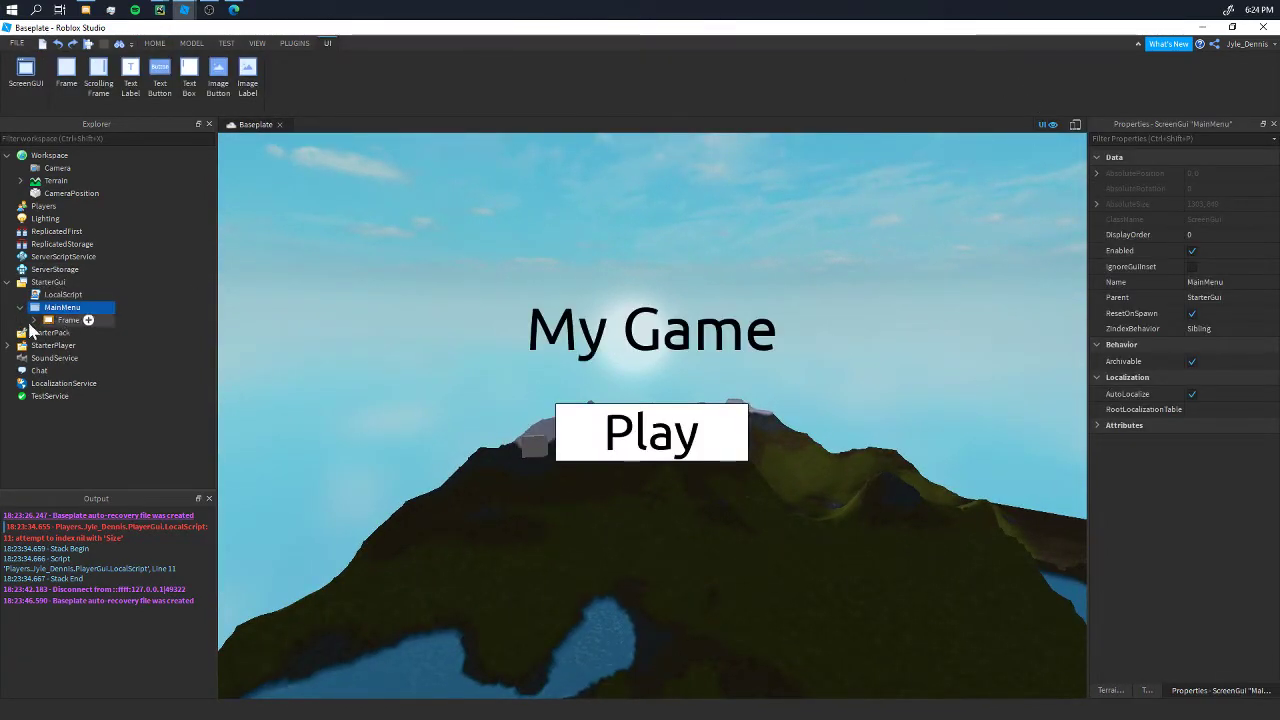
{"action": "left_click", "coordinate": [34, 319]}
{"action": "left_click", "coordinate": [85, 332]}
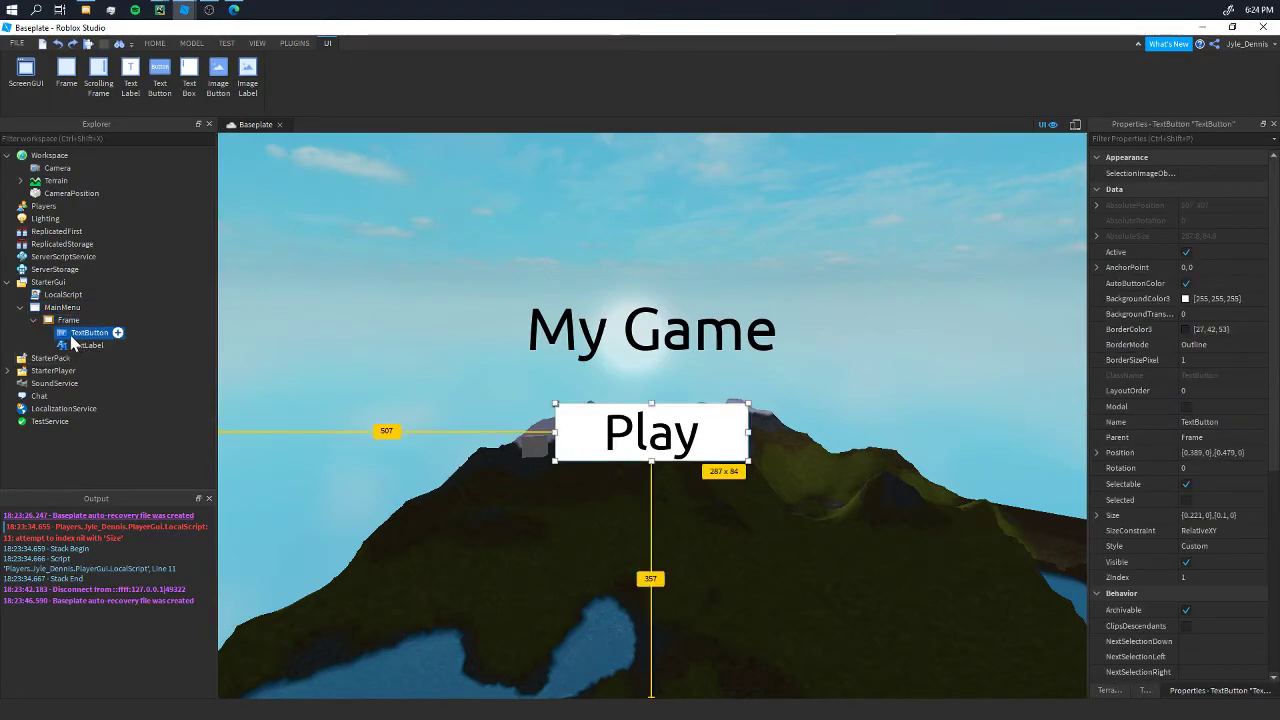
{"action": "left_click", "coordinate": [117, 332]}
{"action": "left_click", "coordinate": [110, 362]}
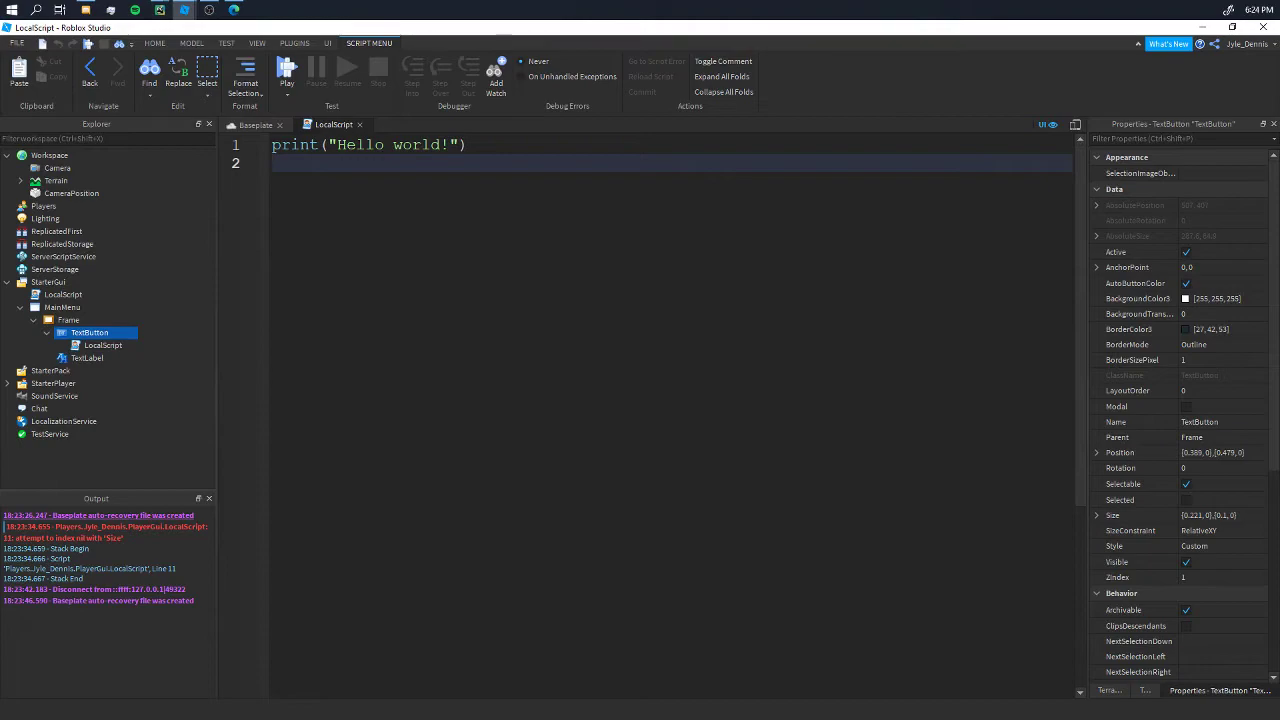
Replace the default code with local camera = workspace.CurrentCamera.
{"action": "key", "text": "BackSpace"}
{"action": "type", "text": "local"}
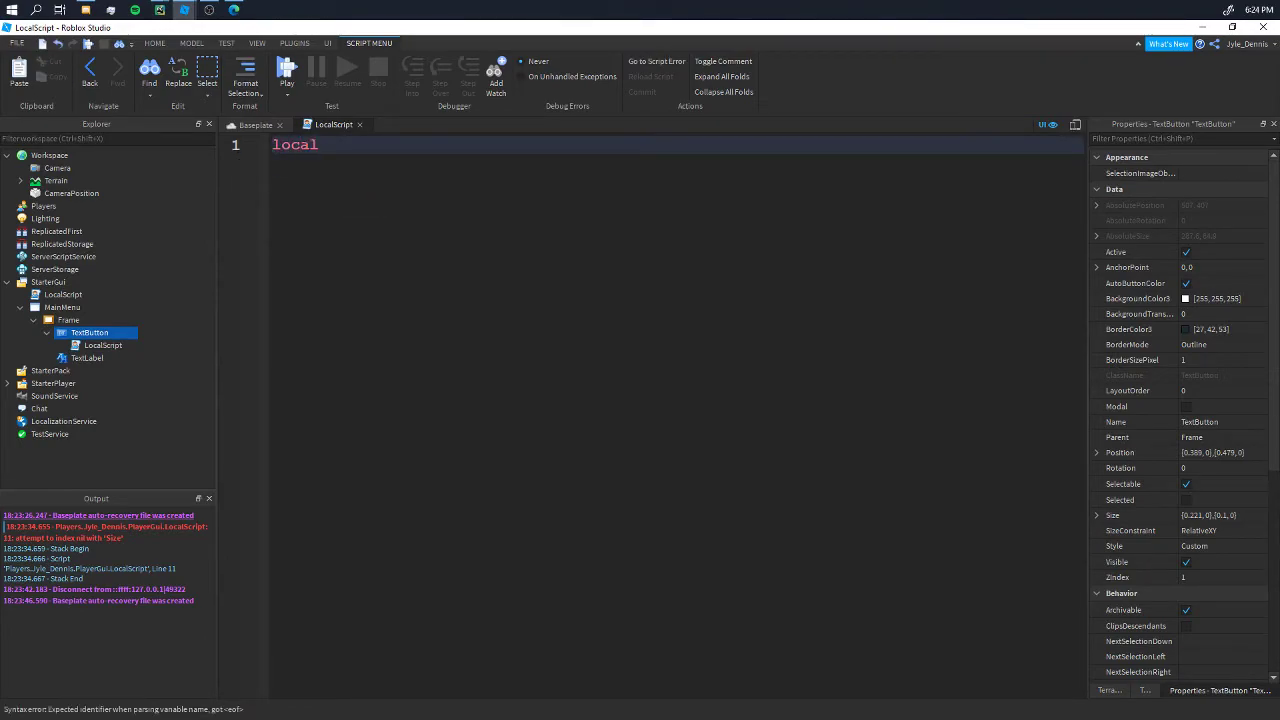
{"action": "type", "text": " camer"}
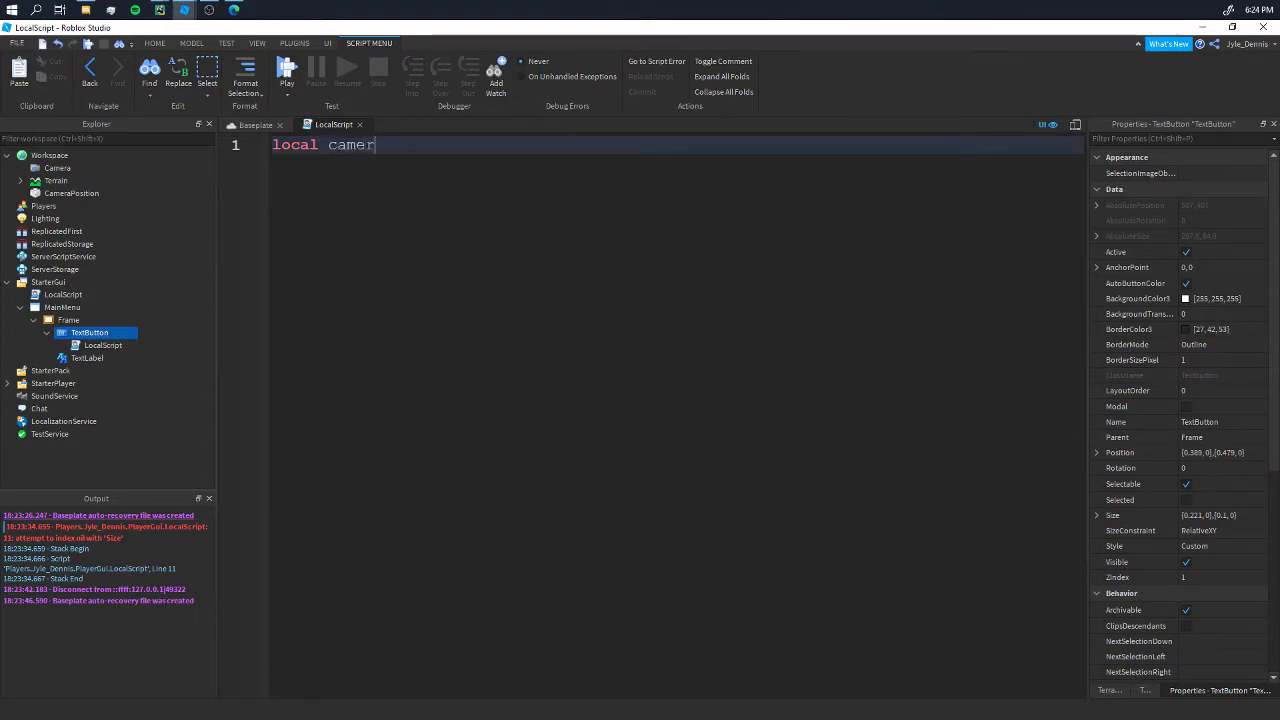
{"action": "type", "text": "a = wo"}
{"action": "key", "text": "Tab"}
{"action": "type", "text": ".C"}
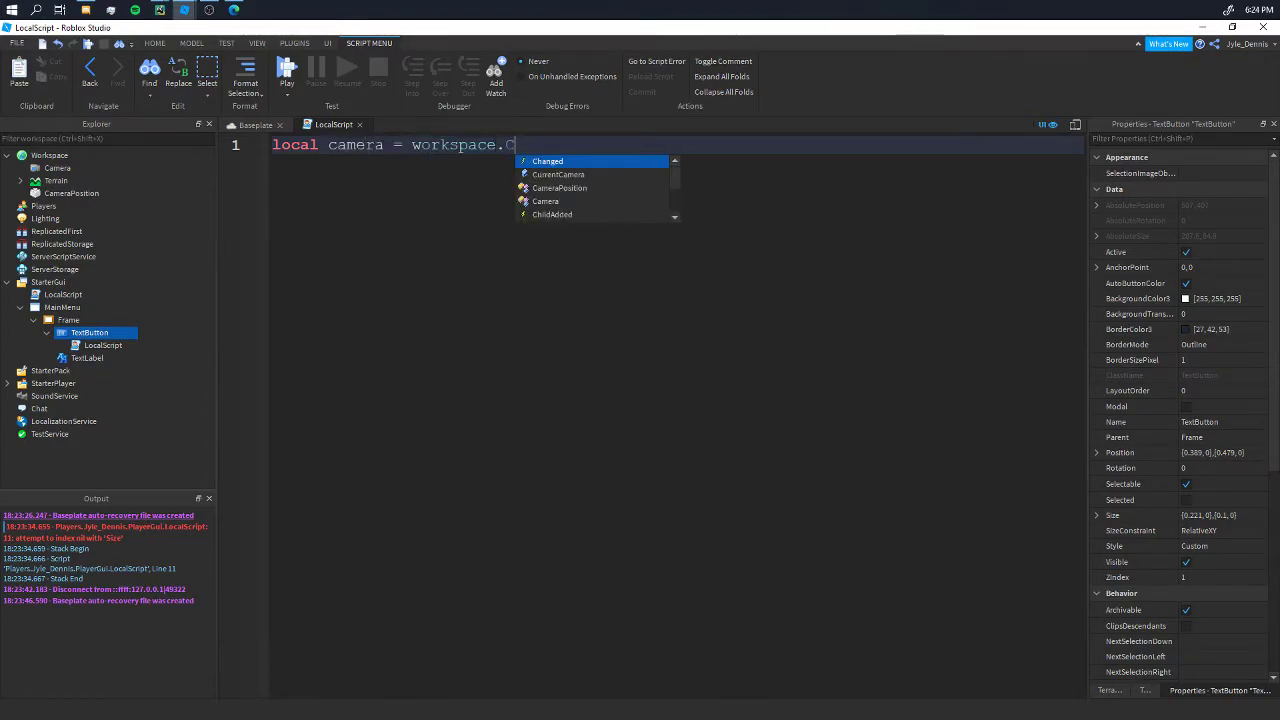
{"action": "key", "text": "Tab"}
{"action": "key", "text": "Return"}
{"action": "key", "text": "Return"}
{"action": "key", "text": "Return"}
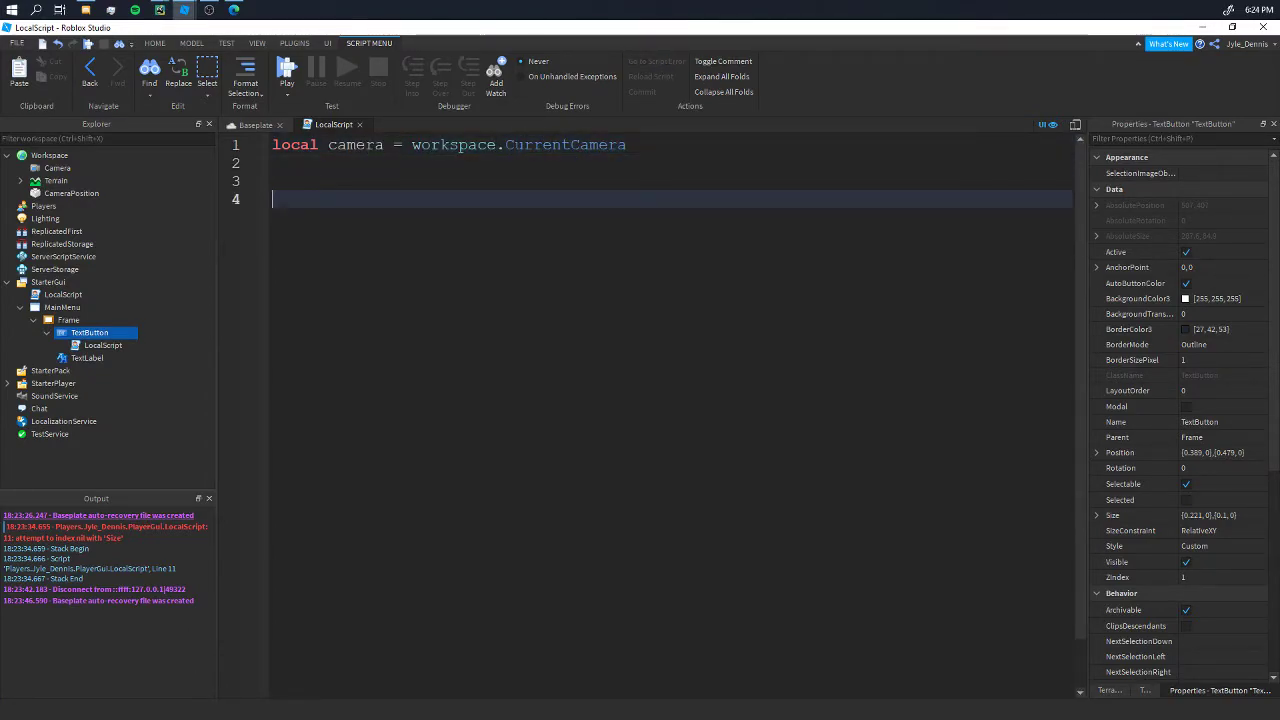
{"action": "key", "text": "BackSpace"}
{"action": "key", "text": "BackSpace"}
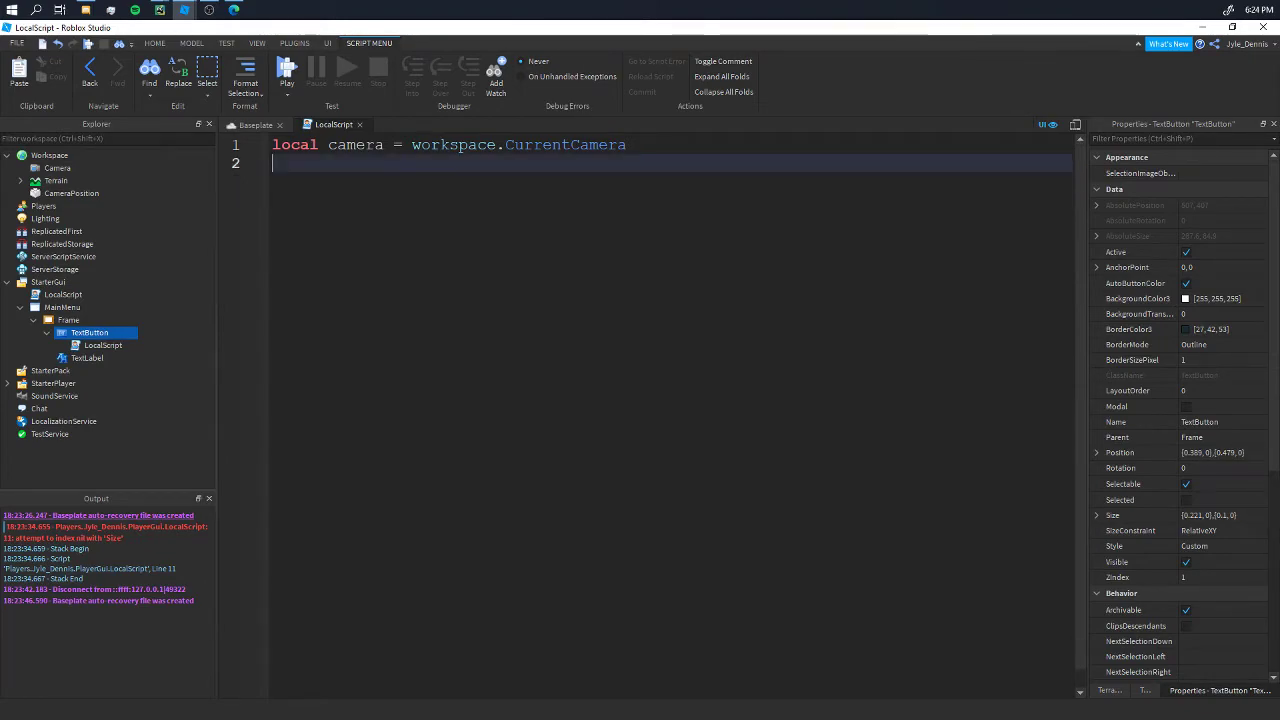
Define local gui = script.Parent.Parent.Parent, moving the StarterGui LocalScript into MainMenu.
{"action": "type", "text": "local gui"}
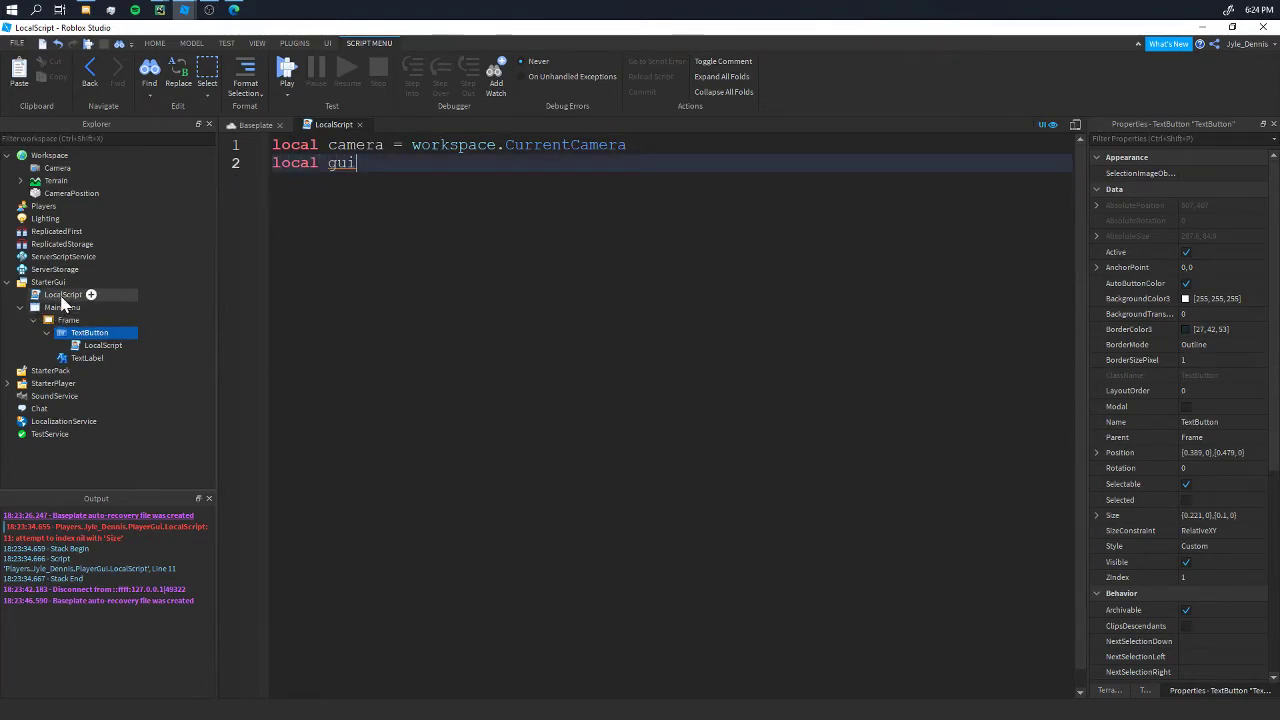
{"action": "left_click_drag", "start_coordinate": [62, 294], "coordinate": [60, 307]}
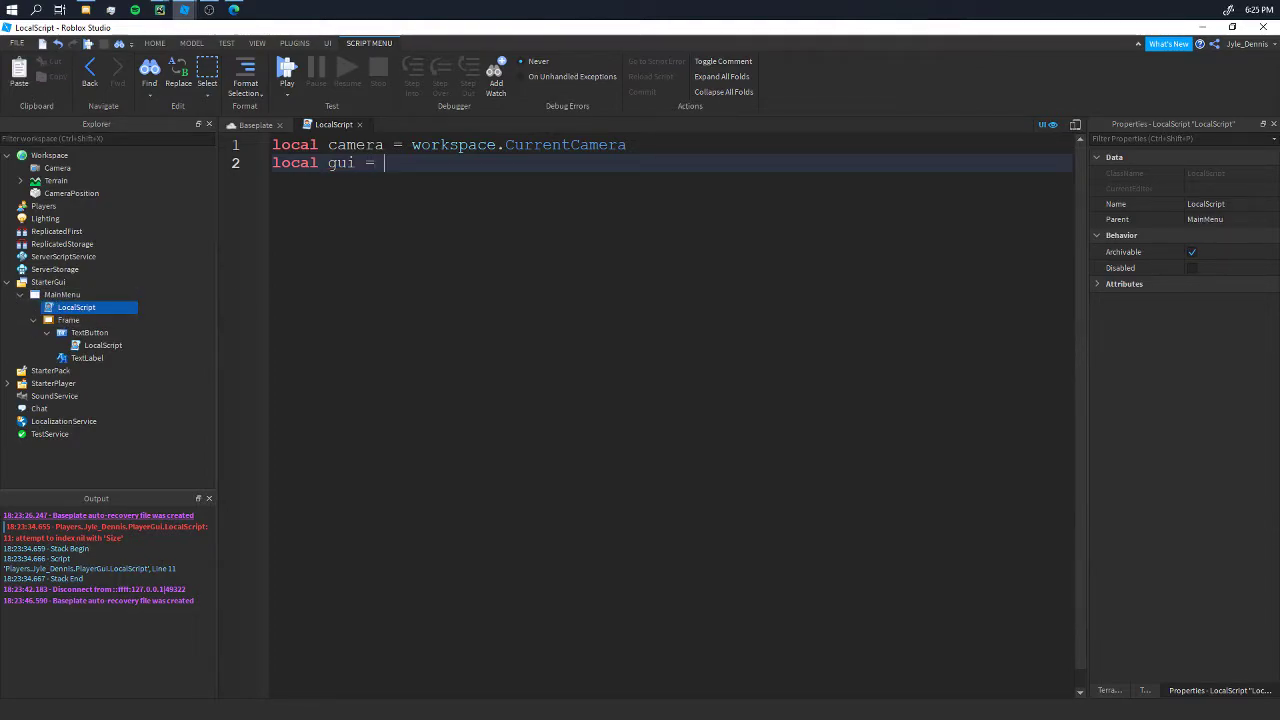
{"action": "type", "text": "script"}
{"action": "left_click", "coordinate": [100, 345]}
{"action": "left_click", "coordinate": [505, 193]}
{"action": "type", "text": "."}
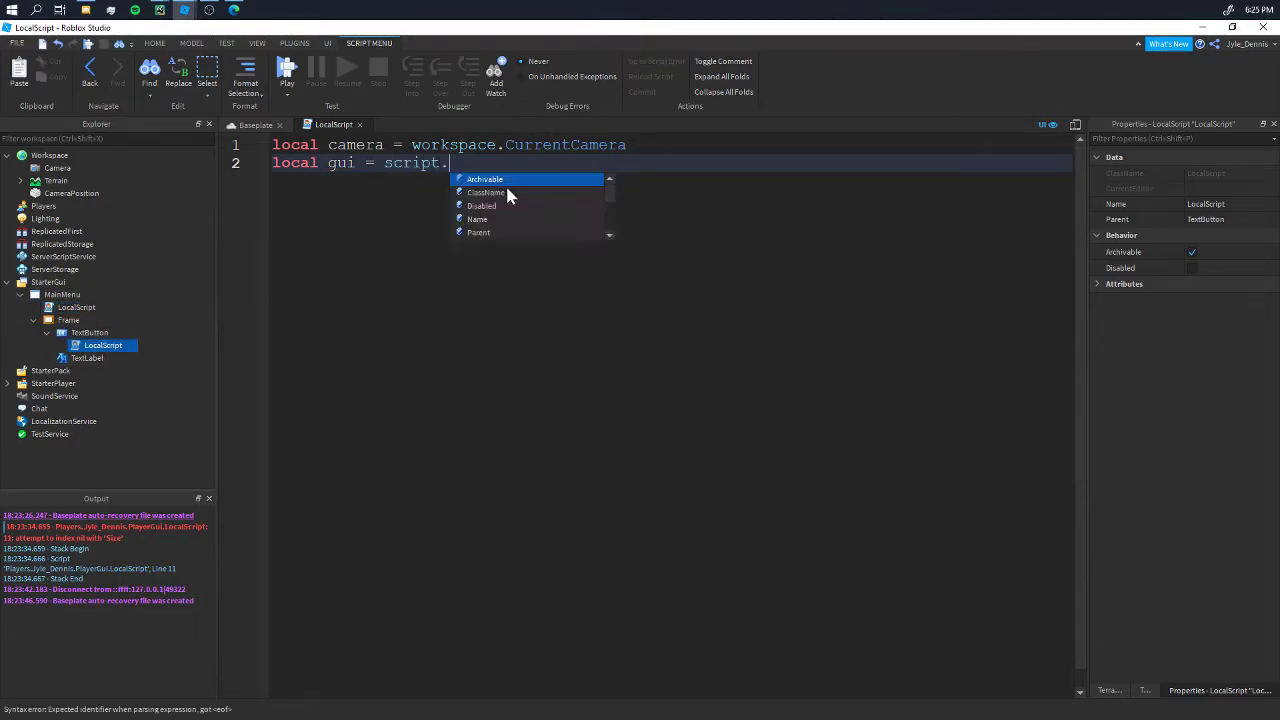
{"action": "type", "text": "Parent.Parent.Parent"}
{"action": "key", "text": "Return"}
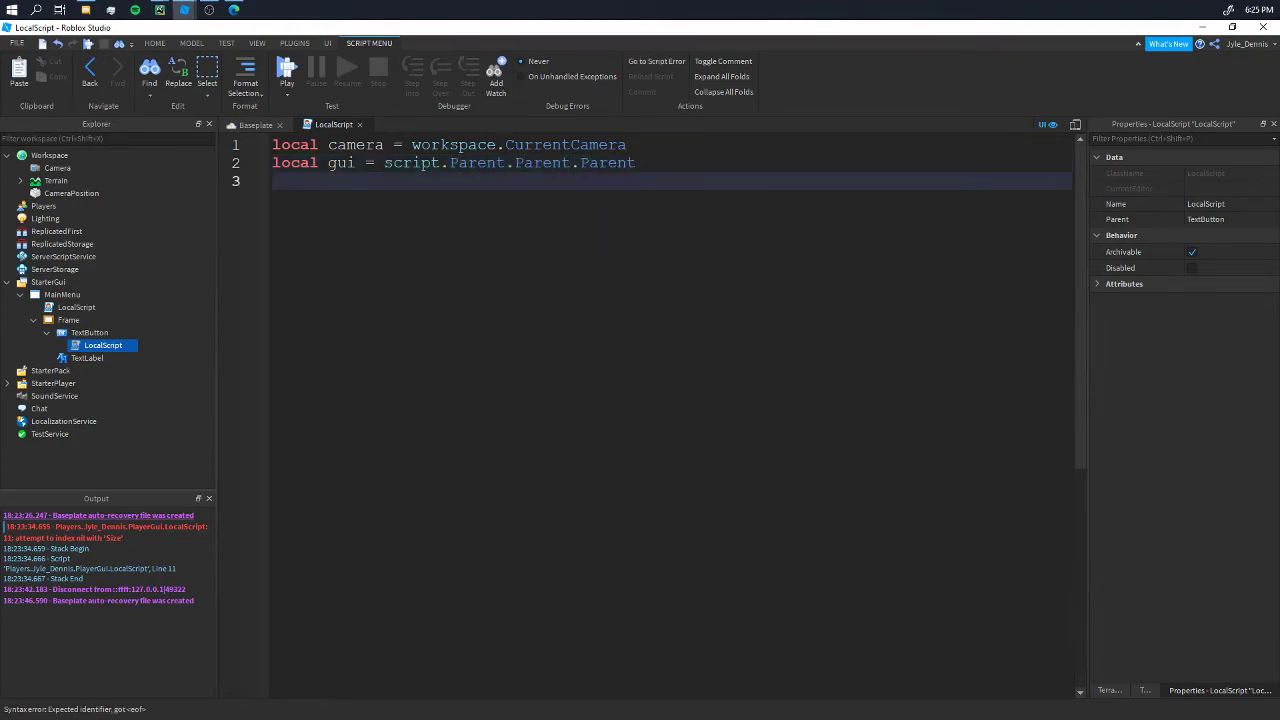
{"action": "key", "text": "BackSpace"}
{"action": "left_click", "coordinate": [83, 346]}
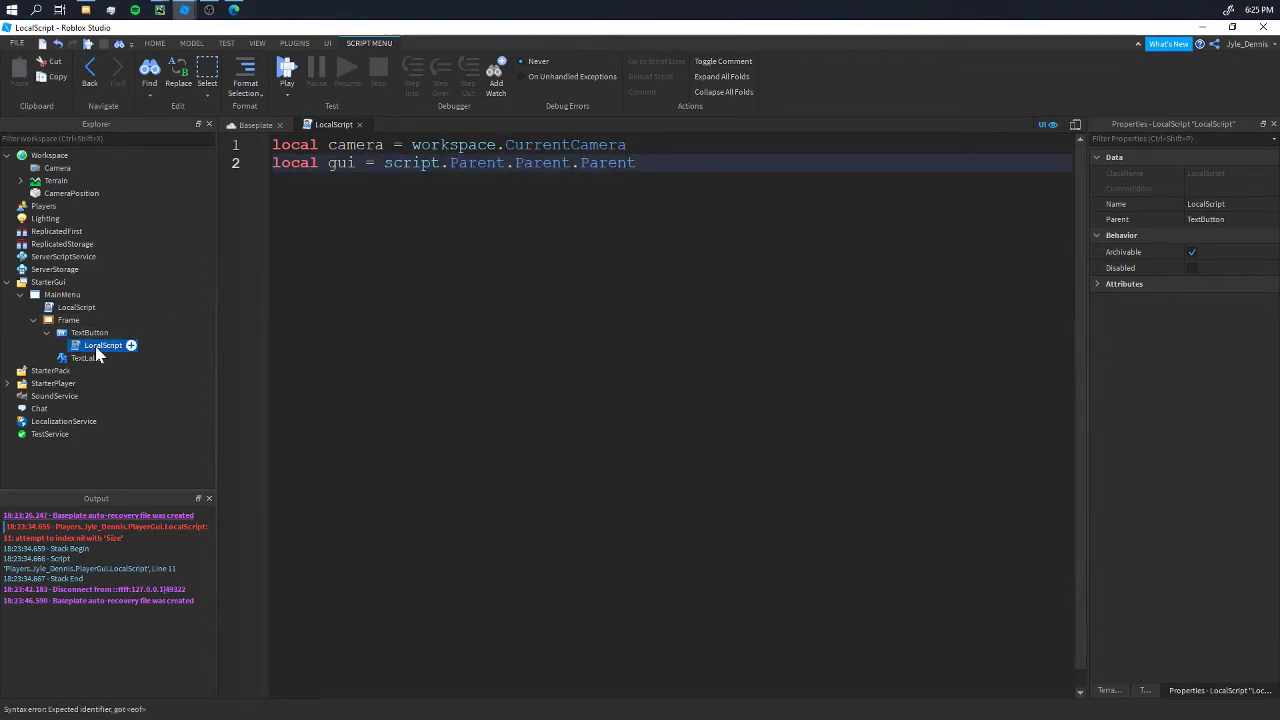
{"action": "left_click", "coordinate": [88, 332]}
{"action": "left_click", "coordinate": [62, 321]}
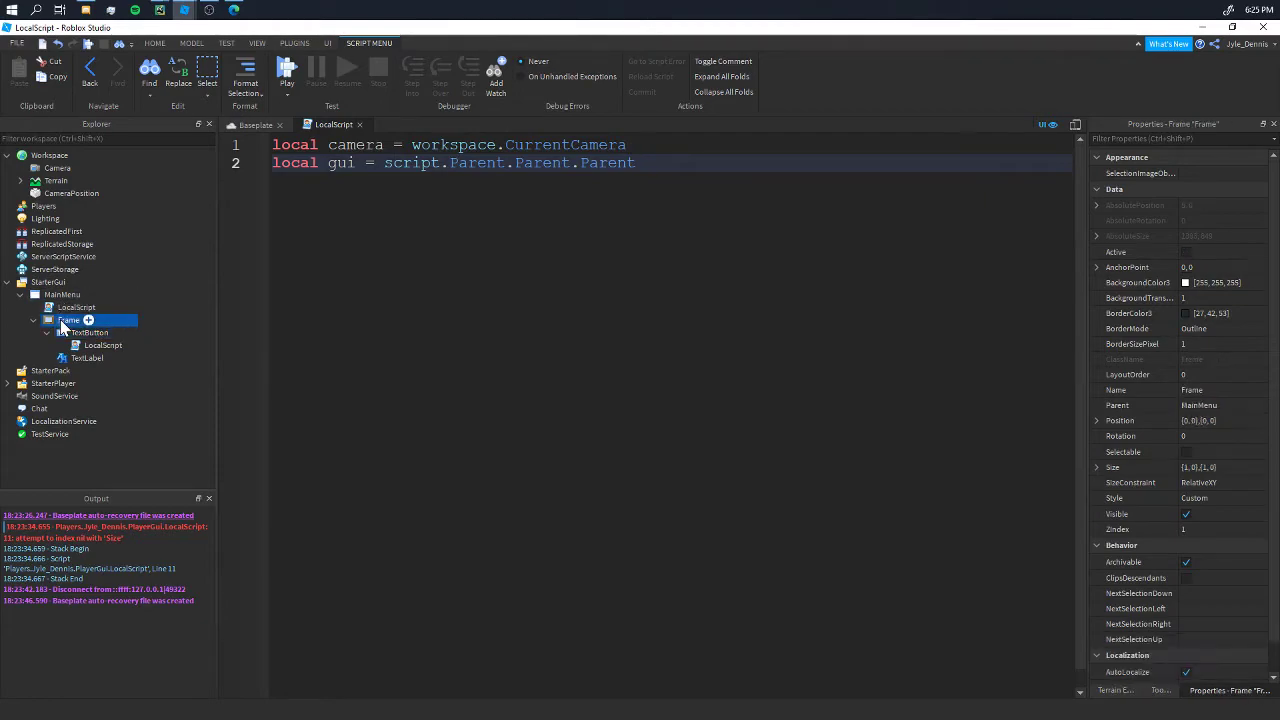
{"action": "left_click", "coordinate": [60, 295]}
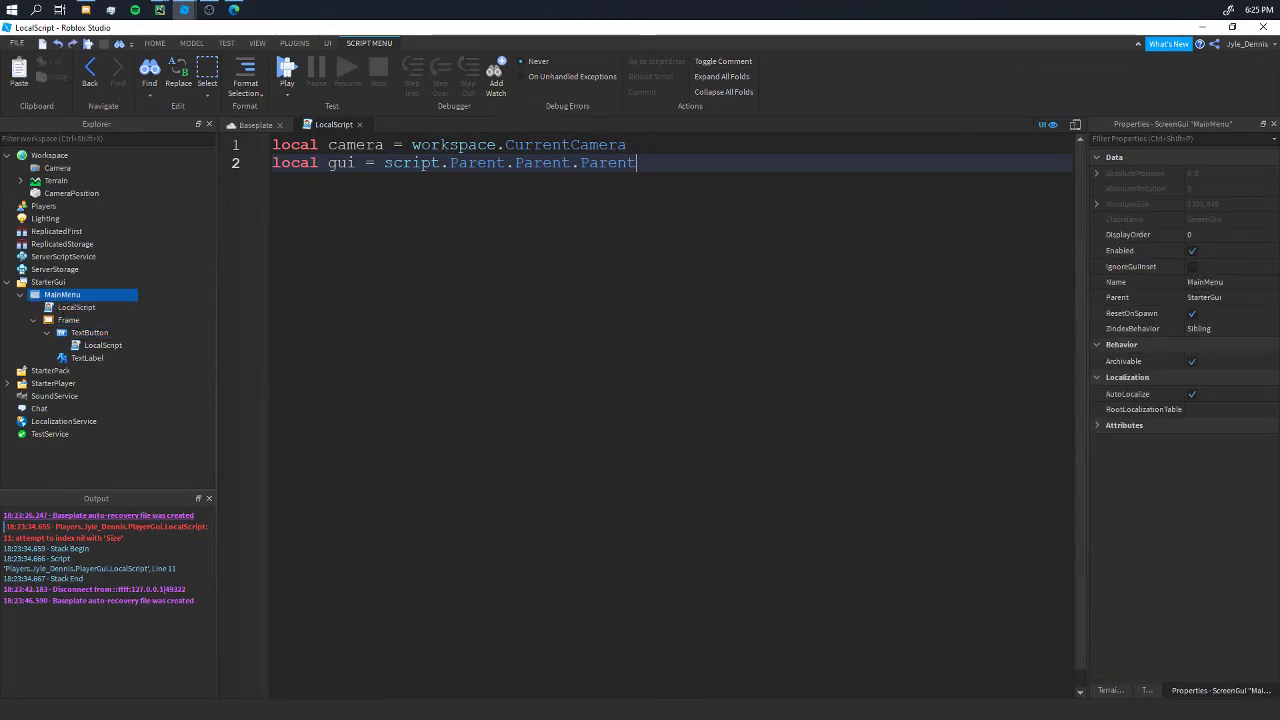
{"action": "key", "text": "Return"}
{"action": "key", "text": "Return"}
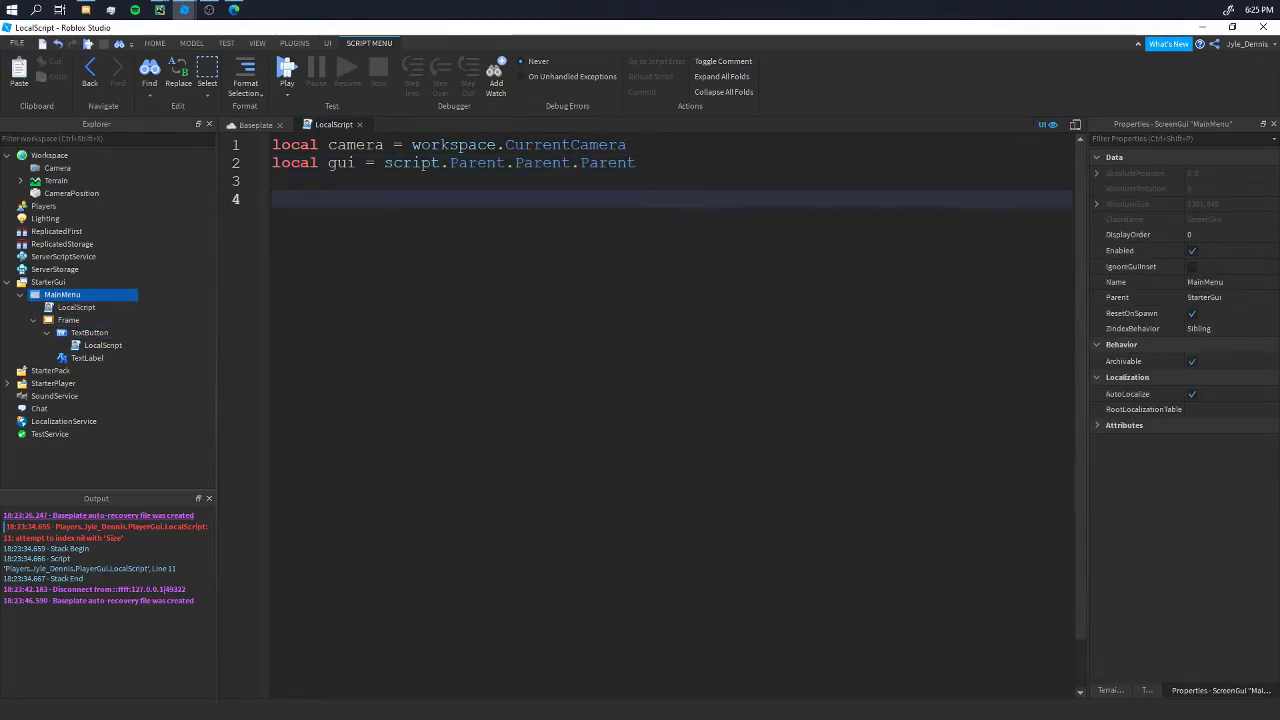
Connect a function to script.Parent.MouseButton1Click with an empty body ending in end).
{"action": "type", "text": "sc"}
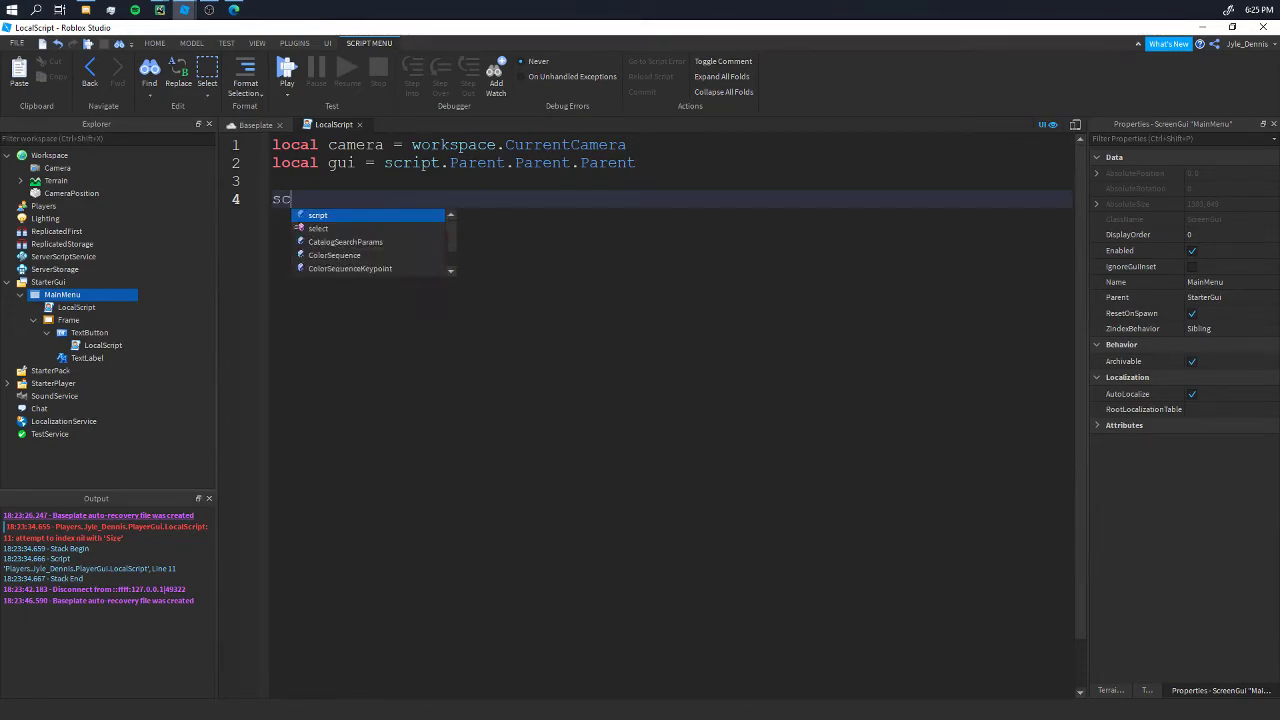
{"action": "type", "text": "ript.Parent"}
{"action": "left_click", "coordinate": [97, 334]}
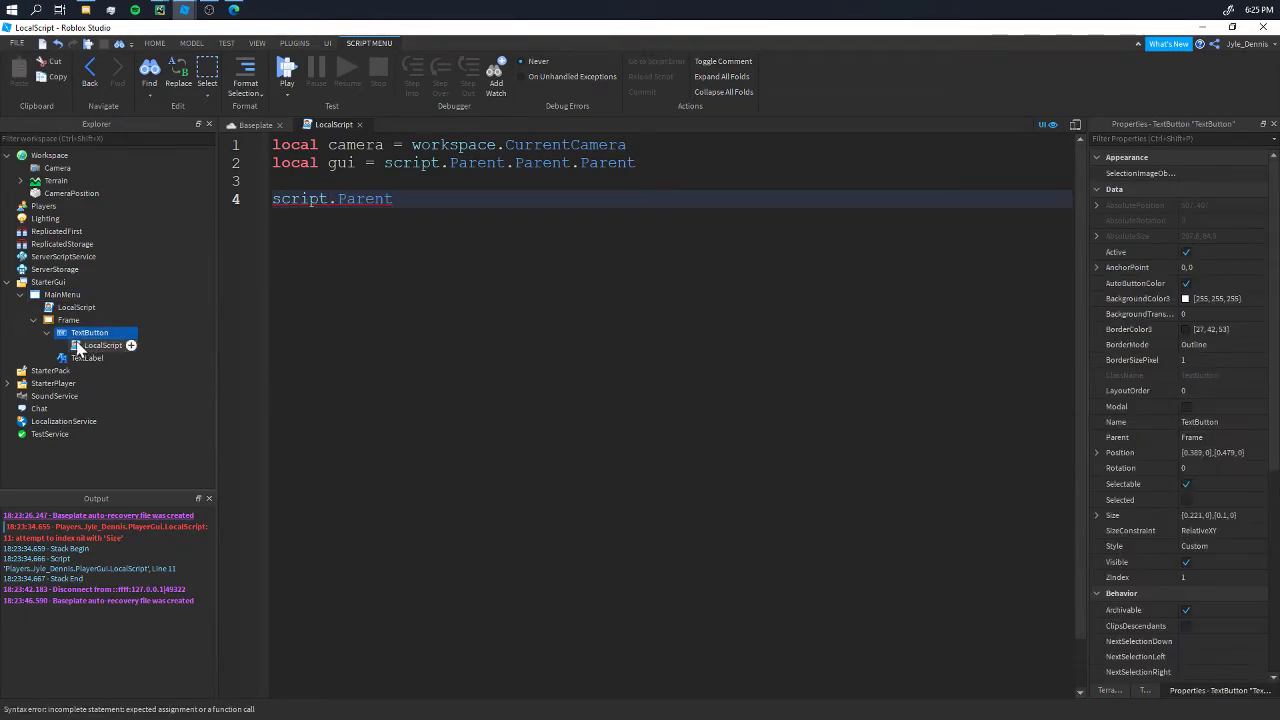
{"action": "type", "text": ".M"}
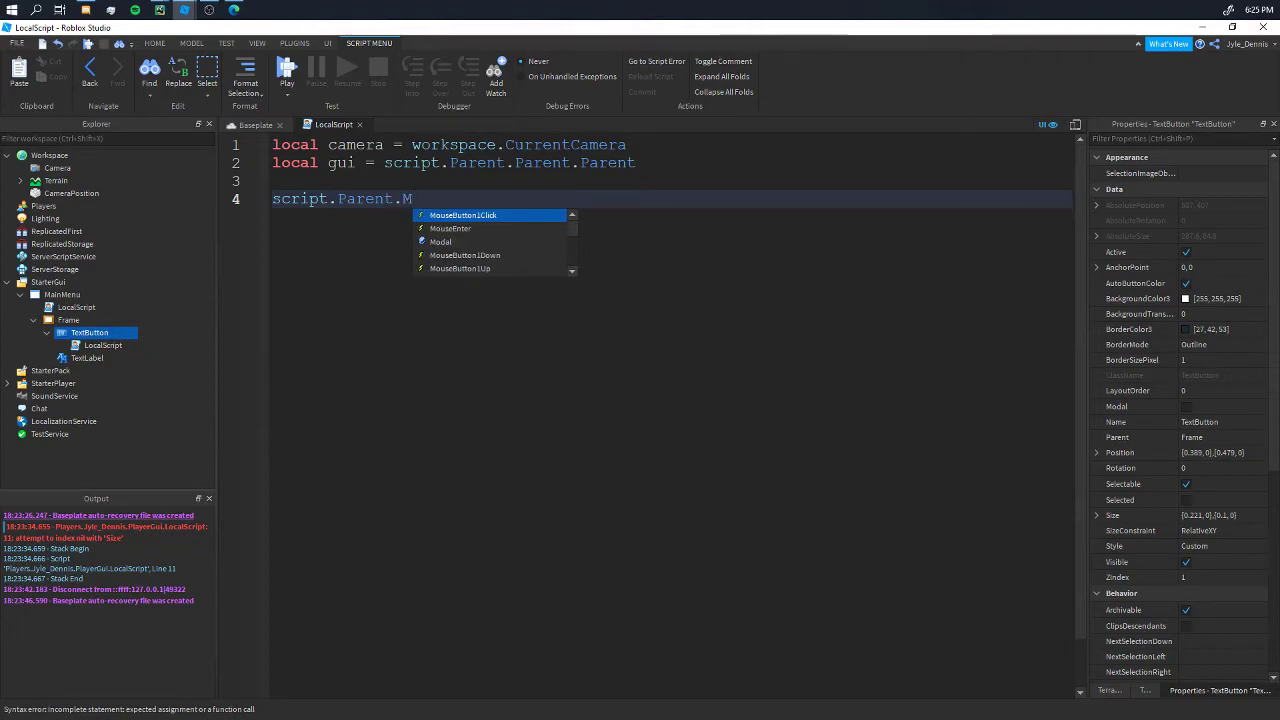
{"action": "key", "text": "Tab"}
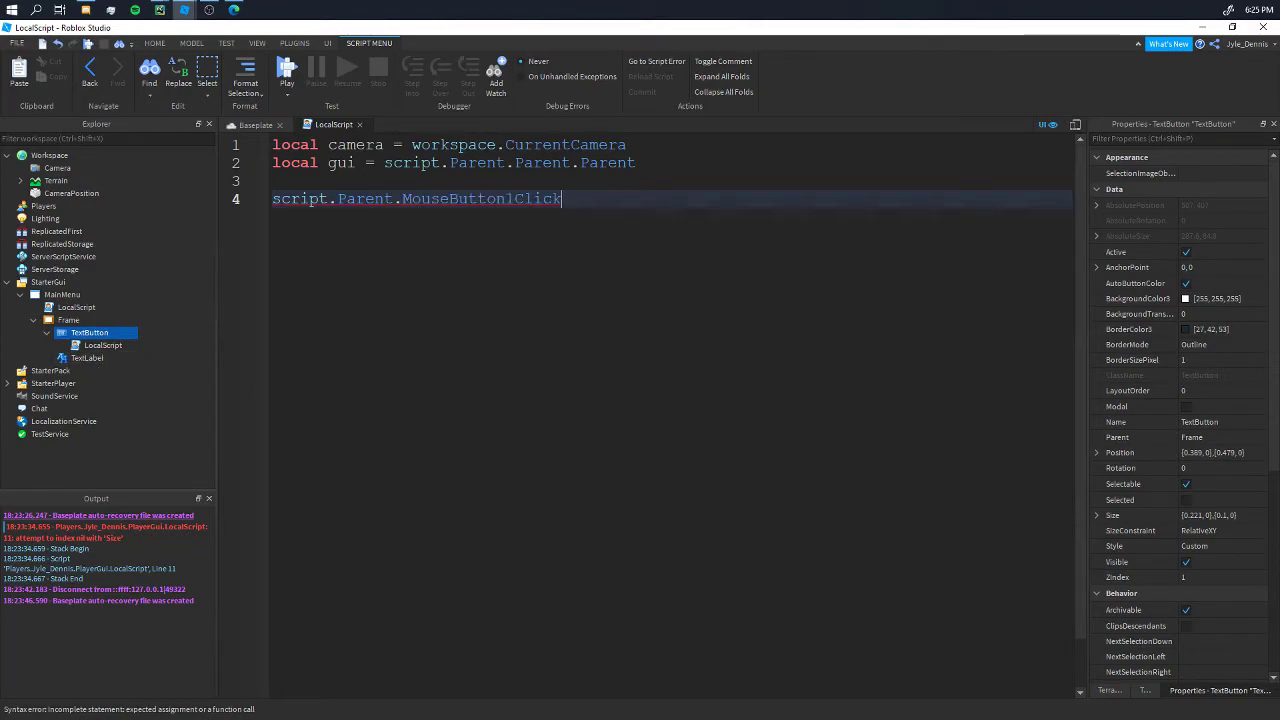
{"action": "type", "text": ":C"}
{"action": "key", "text": "Tab"}
{"action": "type", "text": "("}
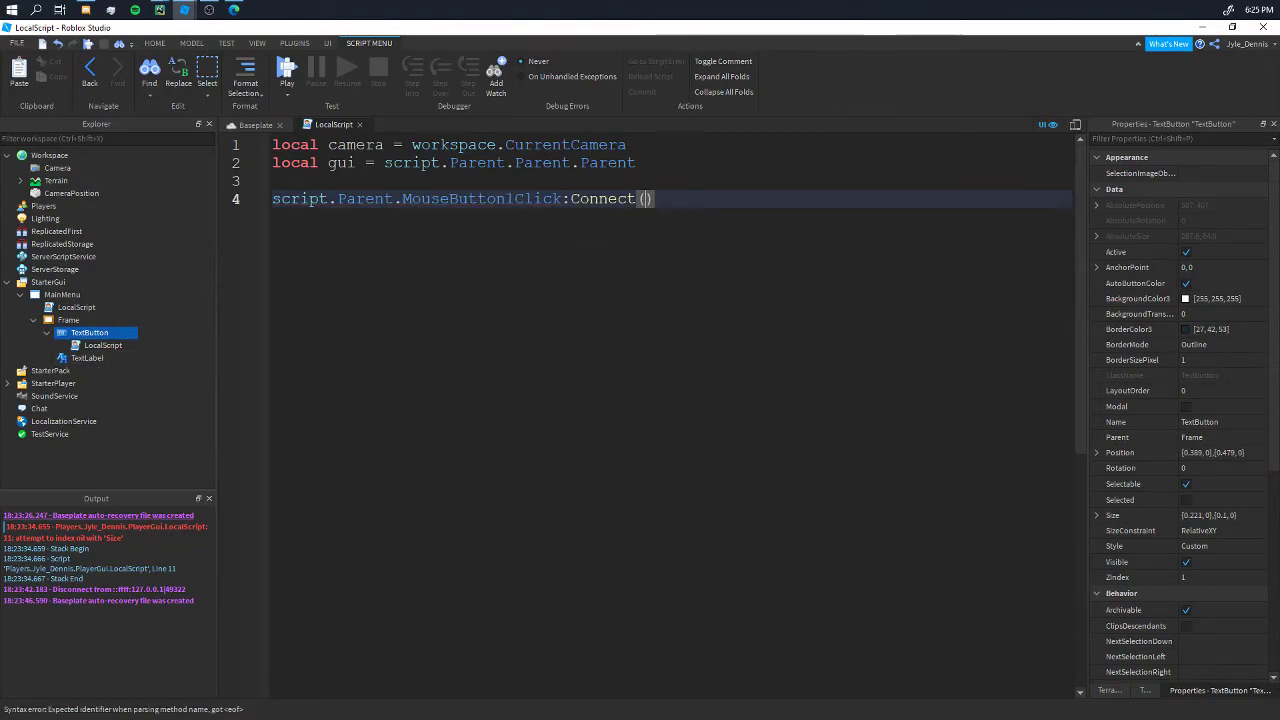
{"action": "type", "text": "fu"}
{"action": "key", "text": "Tab"}
{"action": "type", "text": "("}
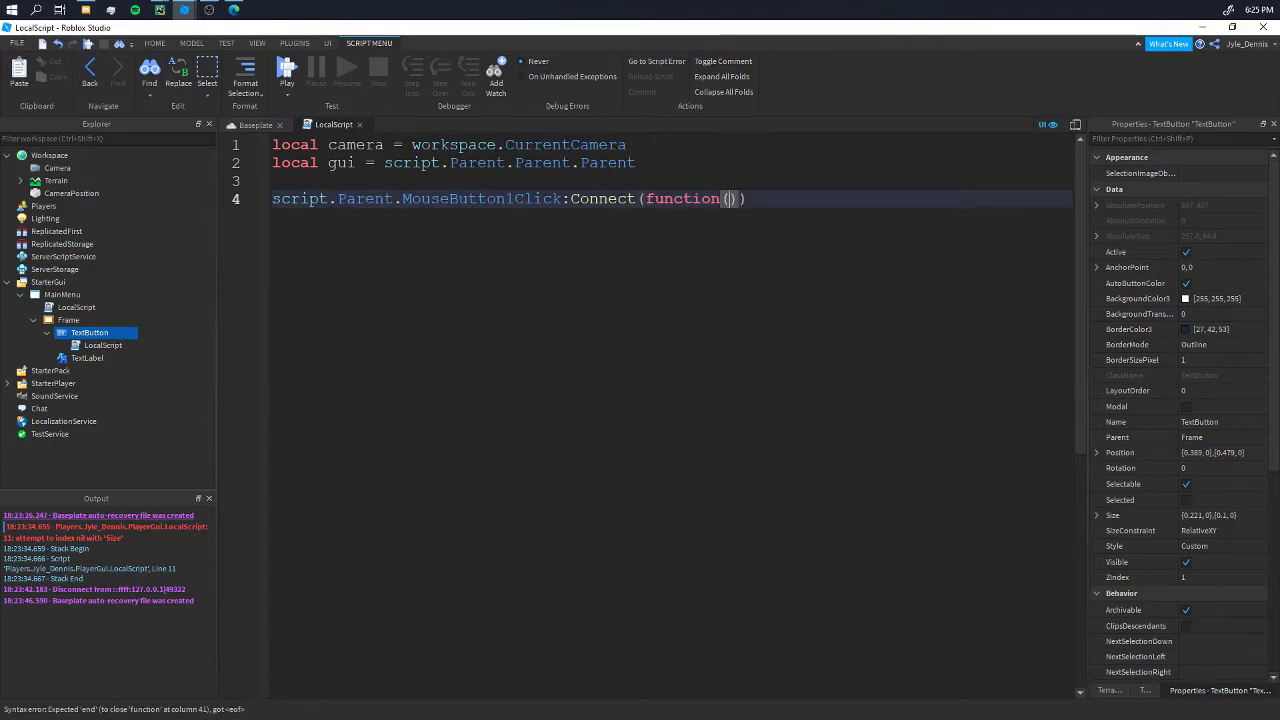
{"action": "key", "text": "Return"}
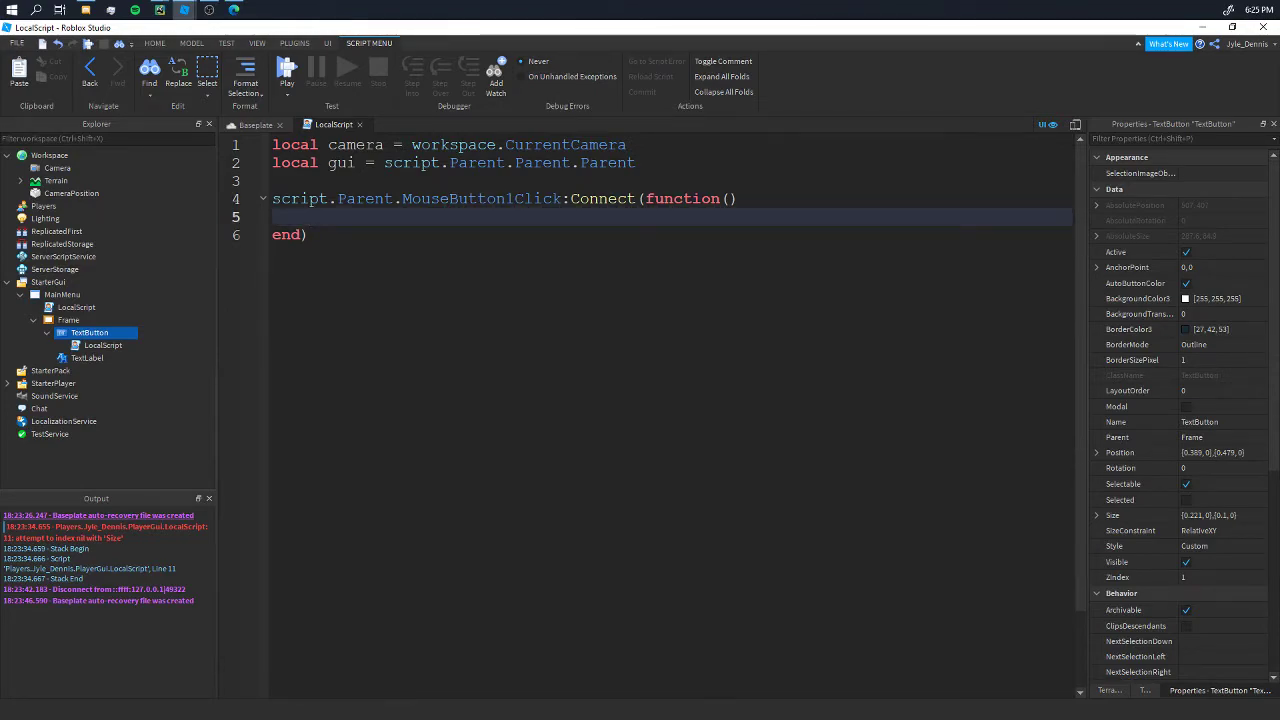
{"action": "key", "text": "Return"}
{"action": "key", "text": "Return"}
{"action": "key", "text": "Return"}
{"action": "key", "text": "Up"}
{"action": "key", "text": "Up"}
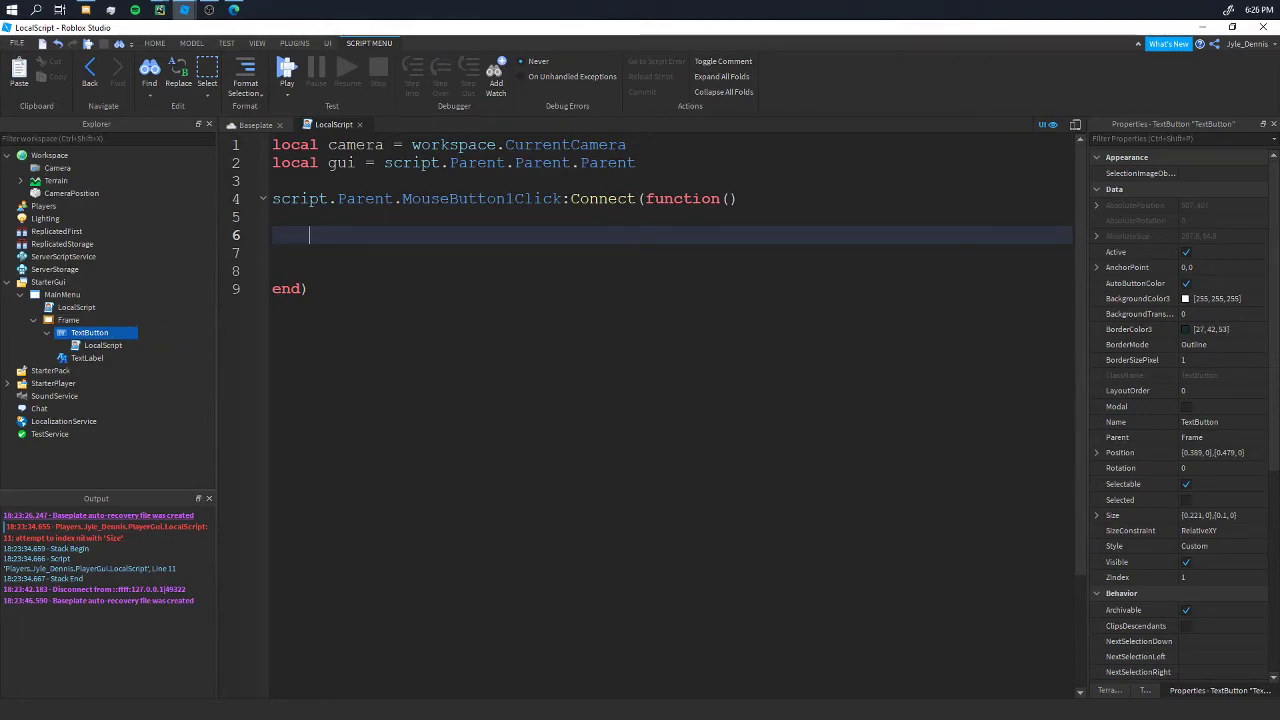
Inside the function, set camera.CameraType to Enum.CameraType.Custom and add a Destroy() line.
{"action": "type", "text": "camera.CameraType = "}
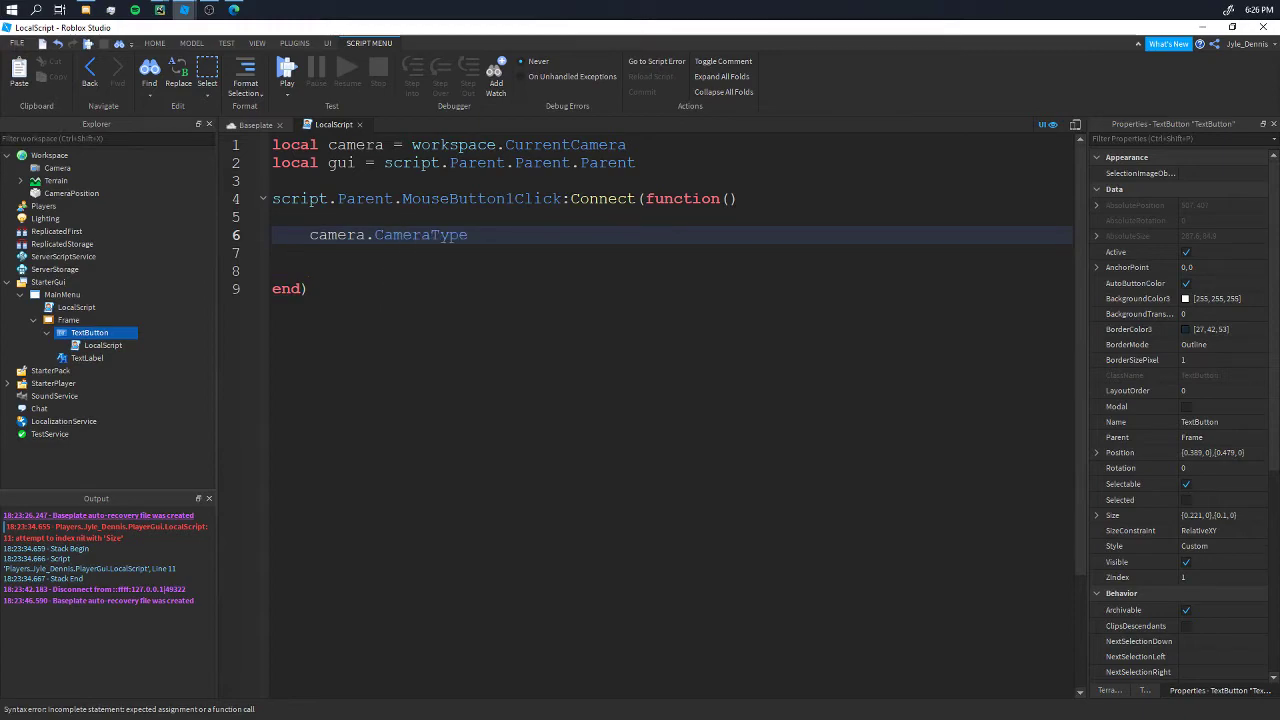
{"action": "type", "text": "Enum.Ca"}
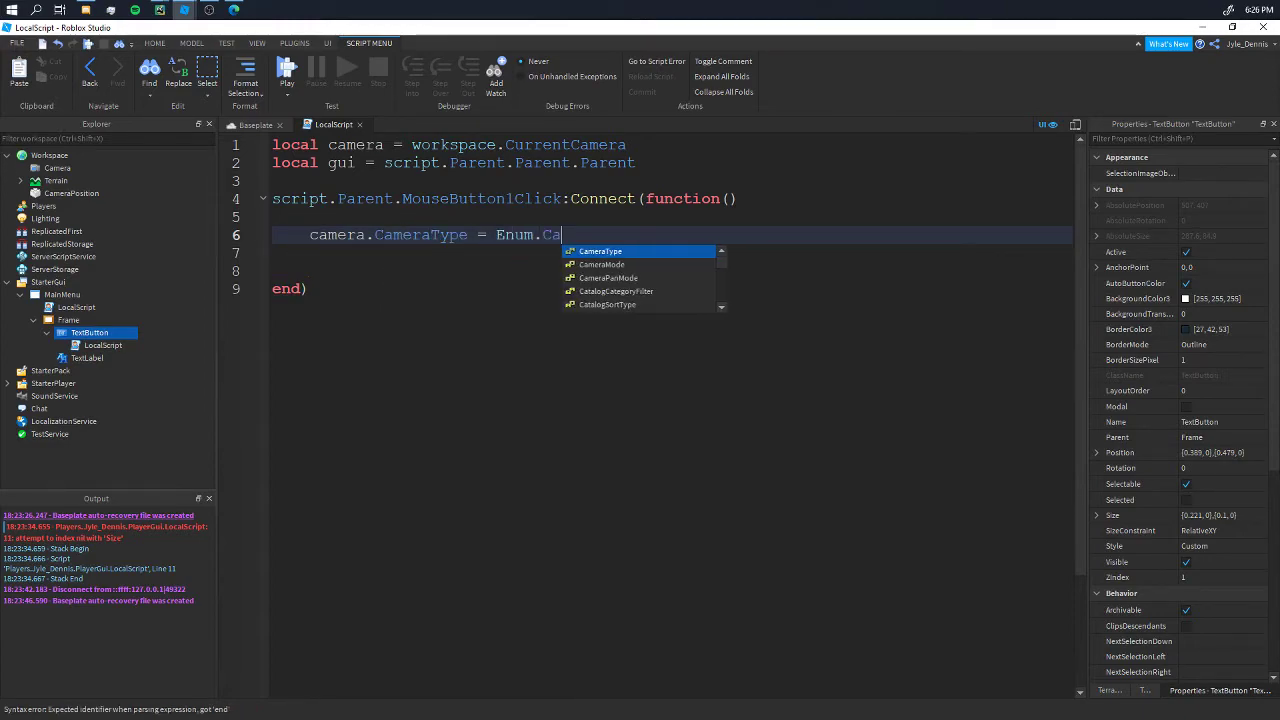
{"action": "type", "text": "meraType.Cus"}
{"action": "key", "text": "Tab"}
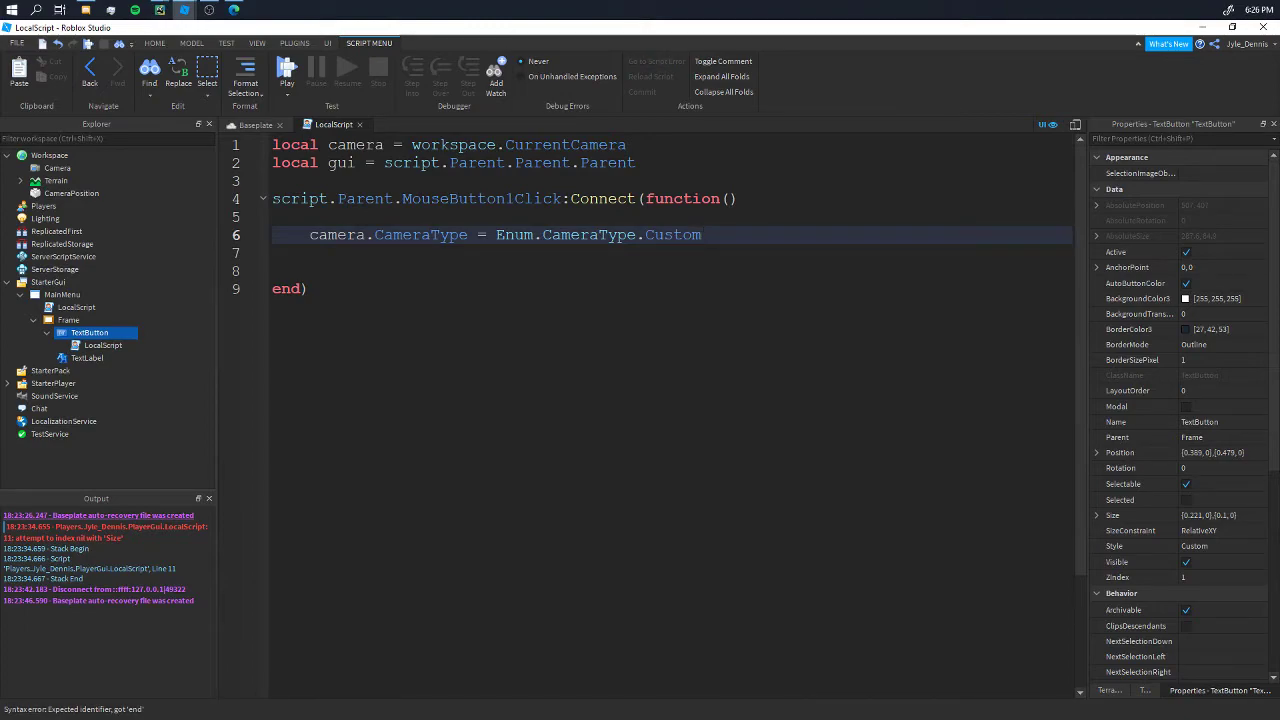
{"action": "key", "text": "Return"}
{"action": "type", "text": "camera.BlurEff"}
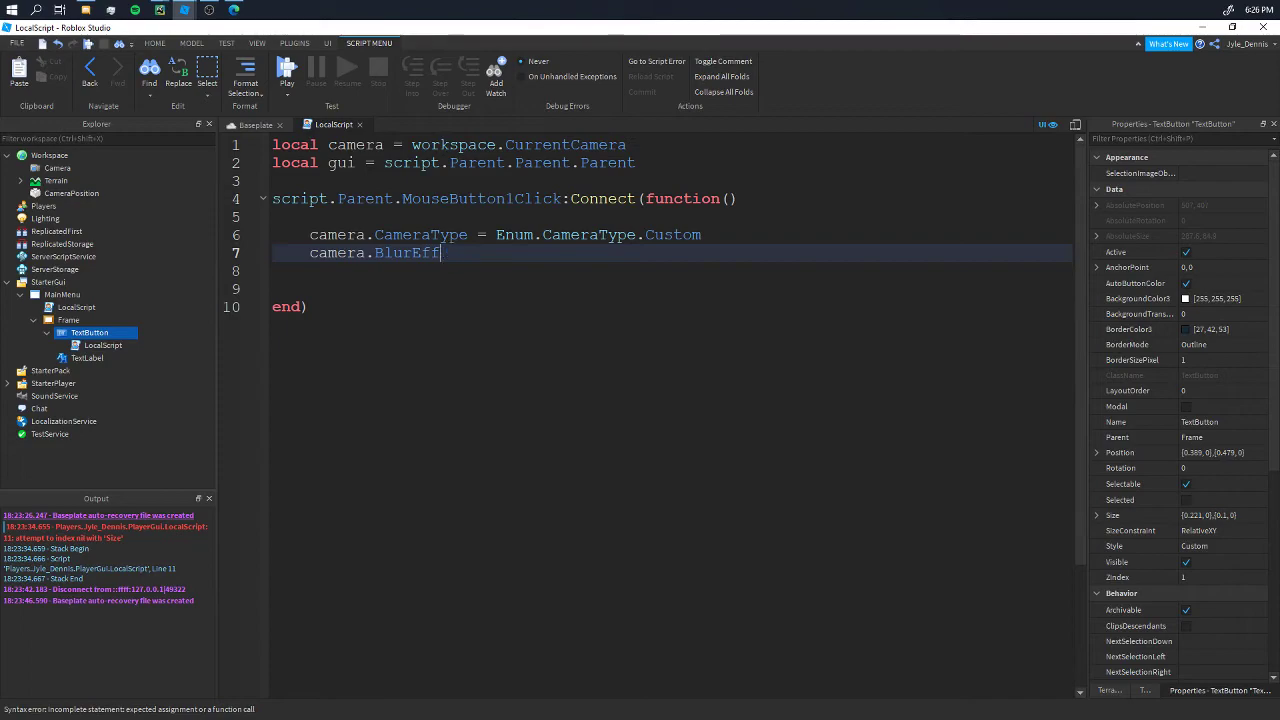
{"action": "type", "text": "troY("}
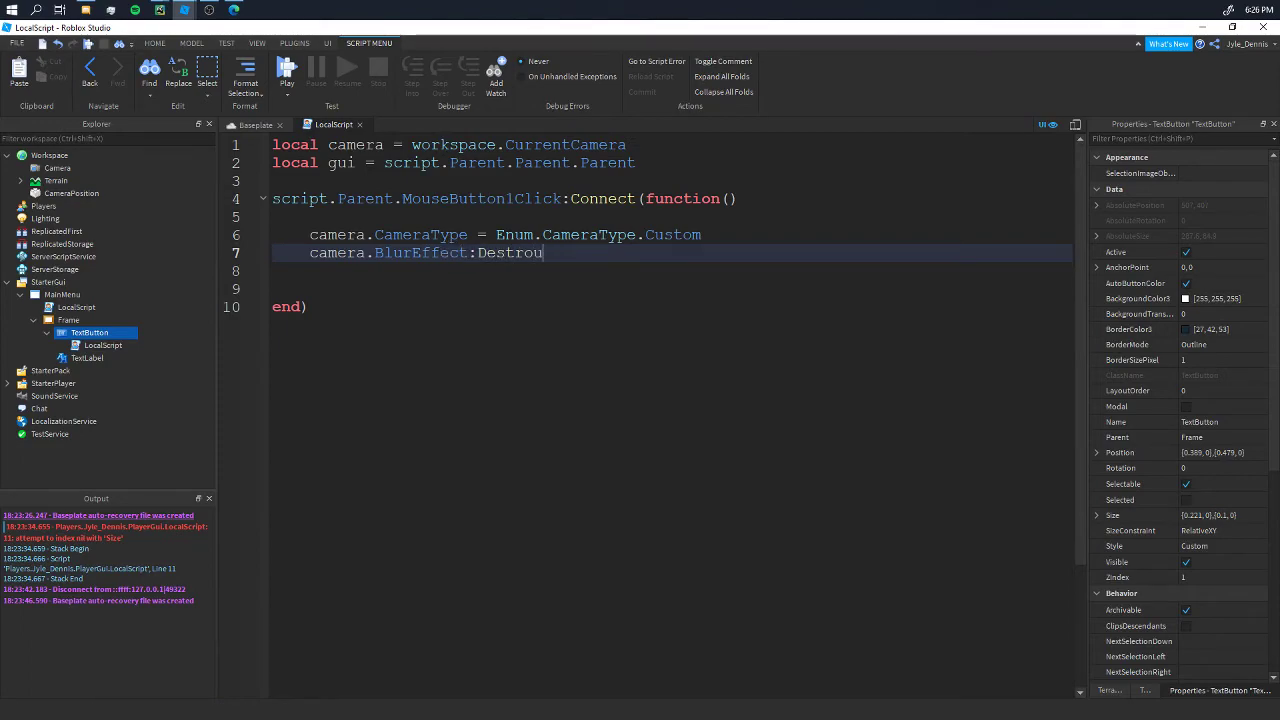
{"action": "key", "text": "BackSpace"}
{"action": "type", "text": "y("}
Remove the blank lines in the function and add gui.Enabled = false above end).
{"action": "key", "text": "Down"}
{"action": "key", "text": "Down"}
{"action": "key", "text": "Down"}
{"action": "key", "text": "Home"}
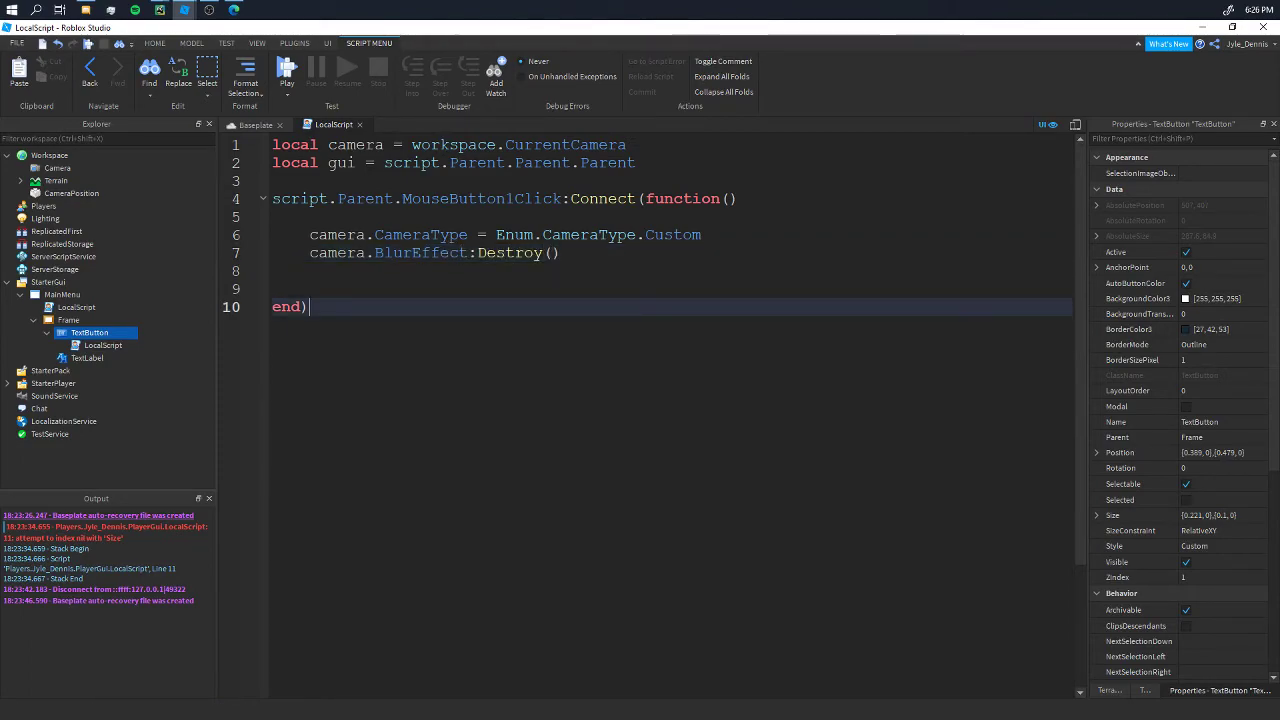
{"action": "key", "text": "BackSpace"}
{"action": "key", "text": "BackSpace"}
{"action": "key", "text": "Left"}
{"action": "key", "text": "Up"}
{"action": "key", "text": "Up"}
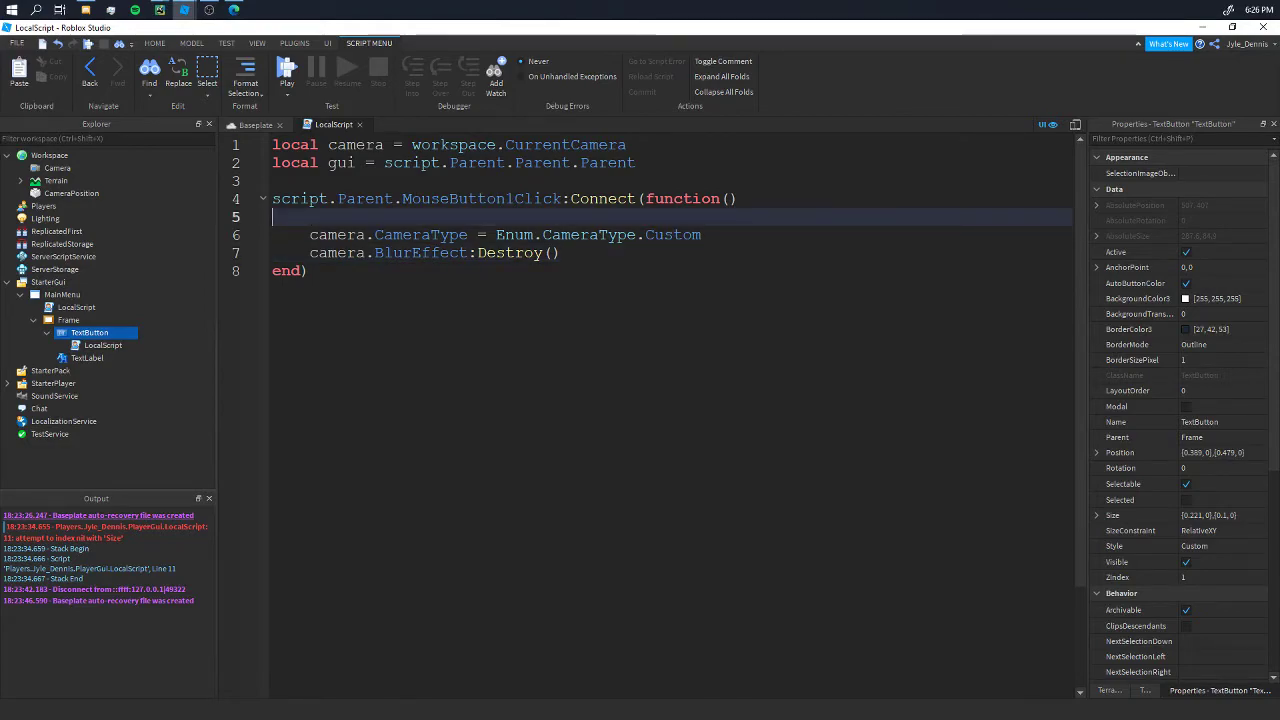
{"action": "key", "text": "BackSpace"}
{"action": "key", "text": "Down"}
{"action": "key", "text": "Down"}
{"action": "key", "text": "Return"}
{"action": "type", "text": "gui"}
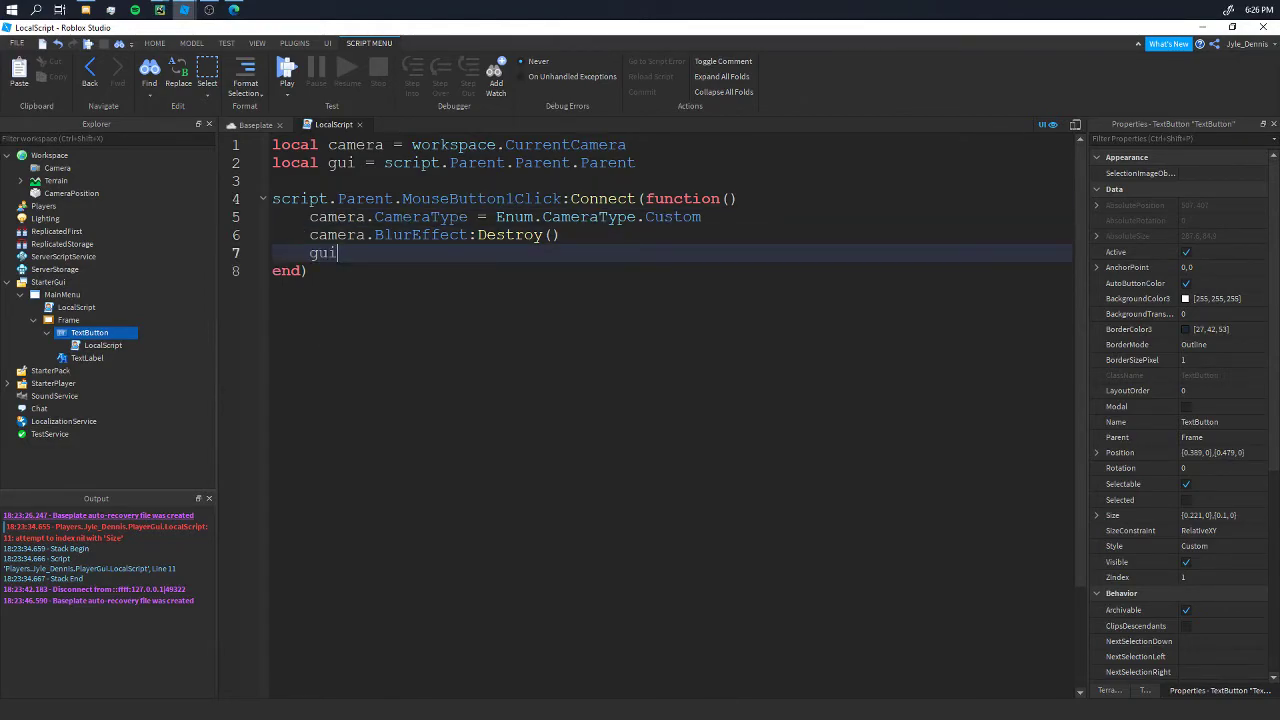
{"action": "type", "text": ".Enabled = false"}
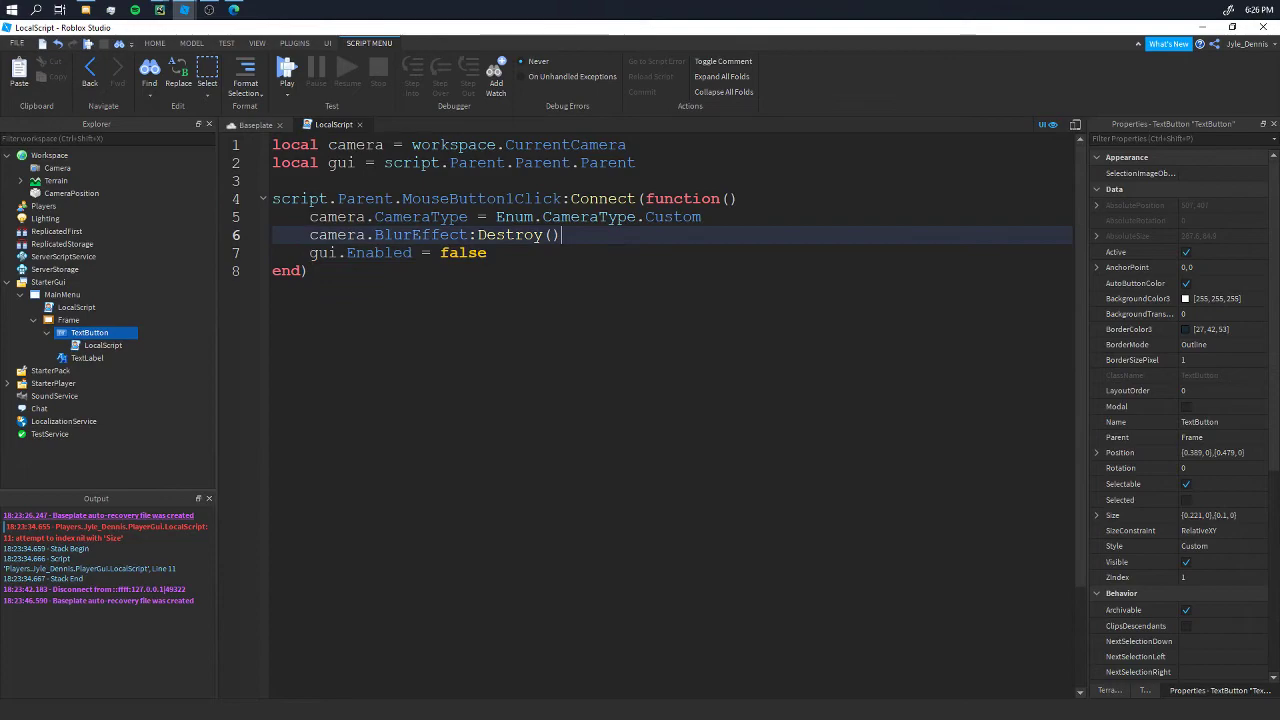
{"action": "left_click", "coordinate": [255, 124]}
Playtest, press the menu's Play button, jump to the BlurEffect error line, and stop.
{"action": "left_click", "coordinate": [562, 72]}
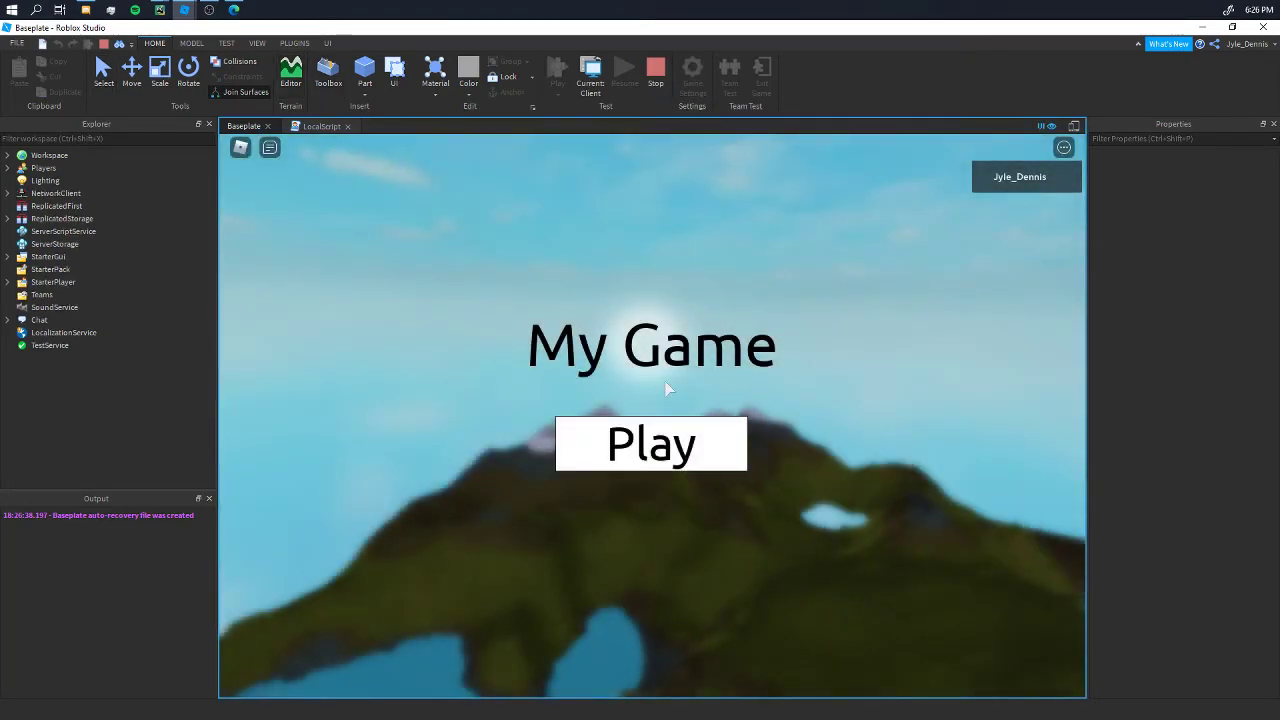
{"action": "left_click", "coordinate": [675, 448]}
{"action": "left_click", "coordinate": [60, 568]}
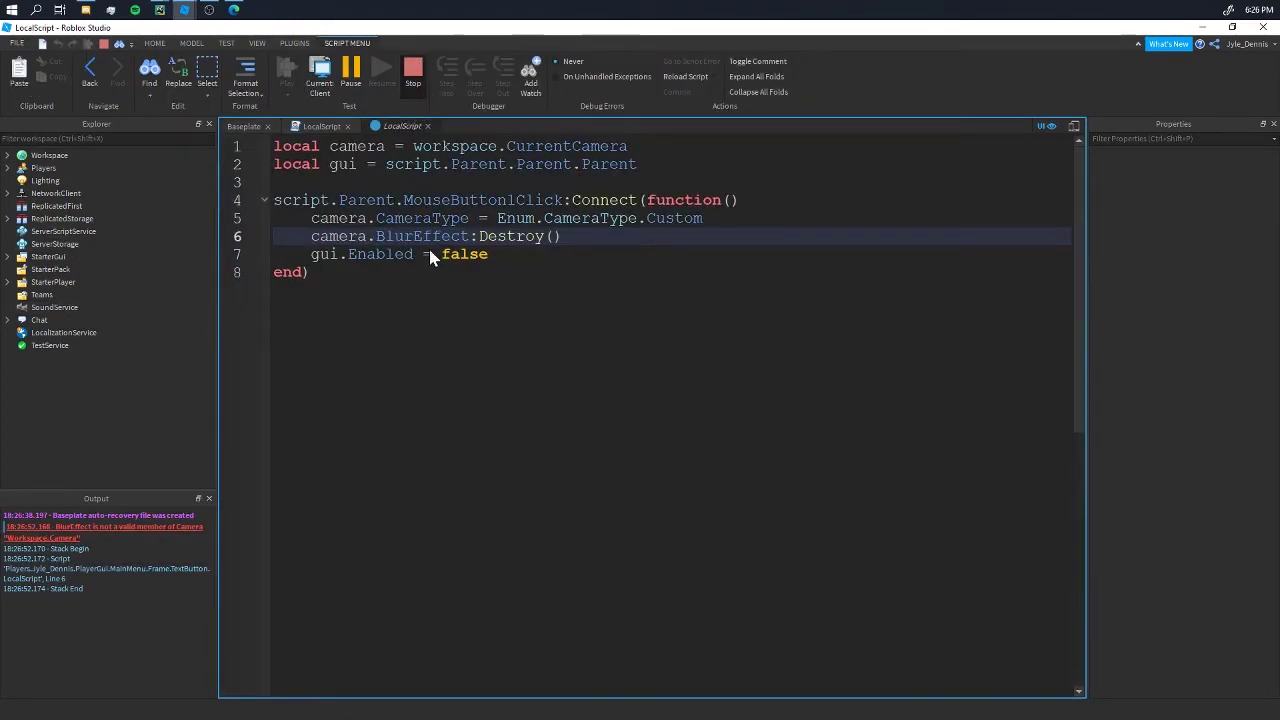
{"action": "key", "text": "shift+F5"}
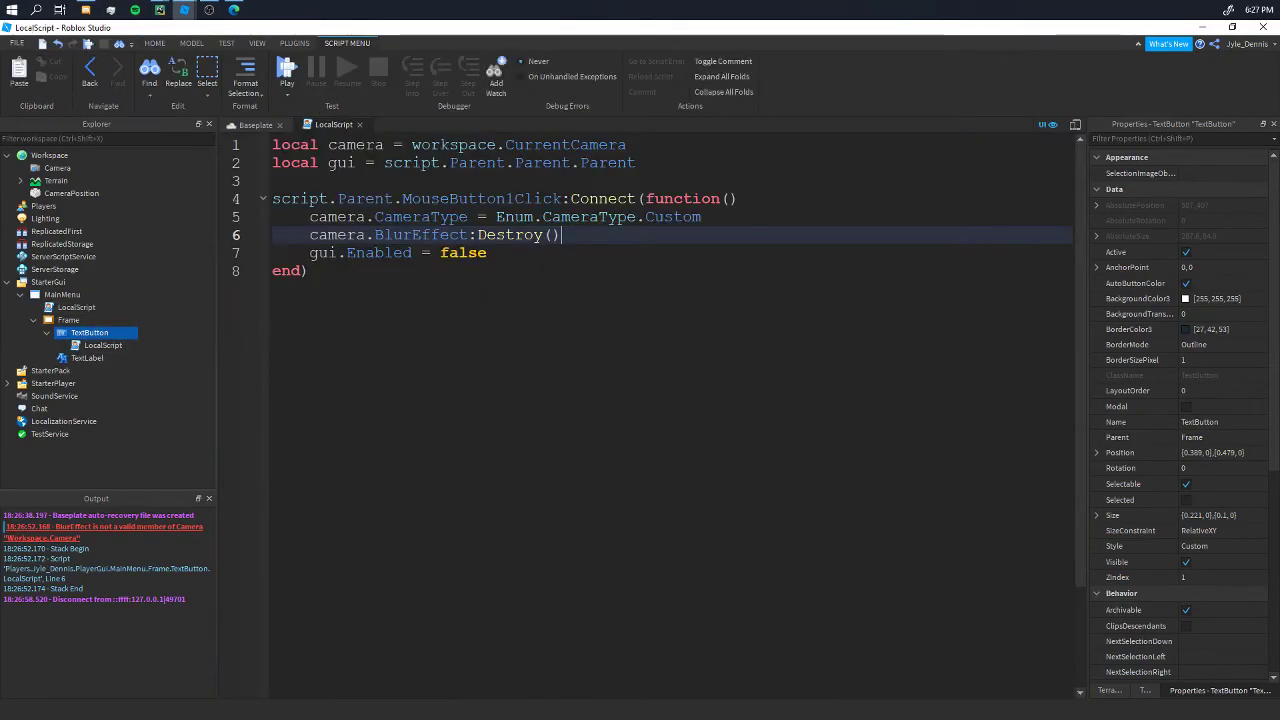
{"action": "double_click", "coordinate": [78, 307]}
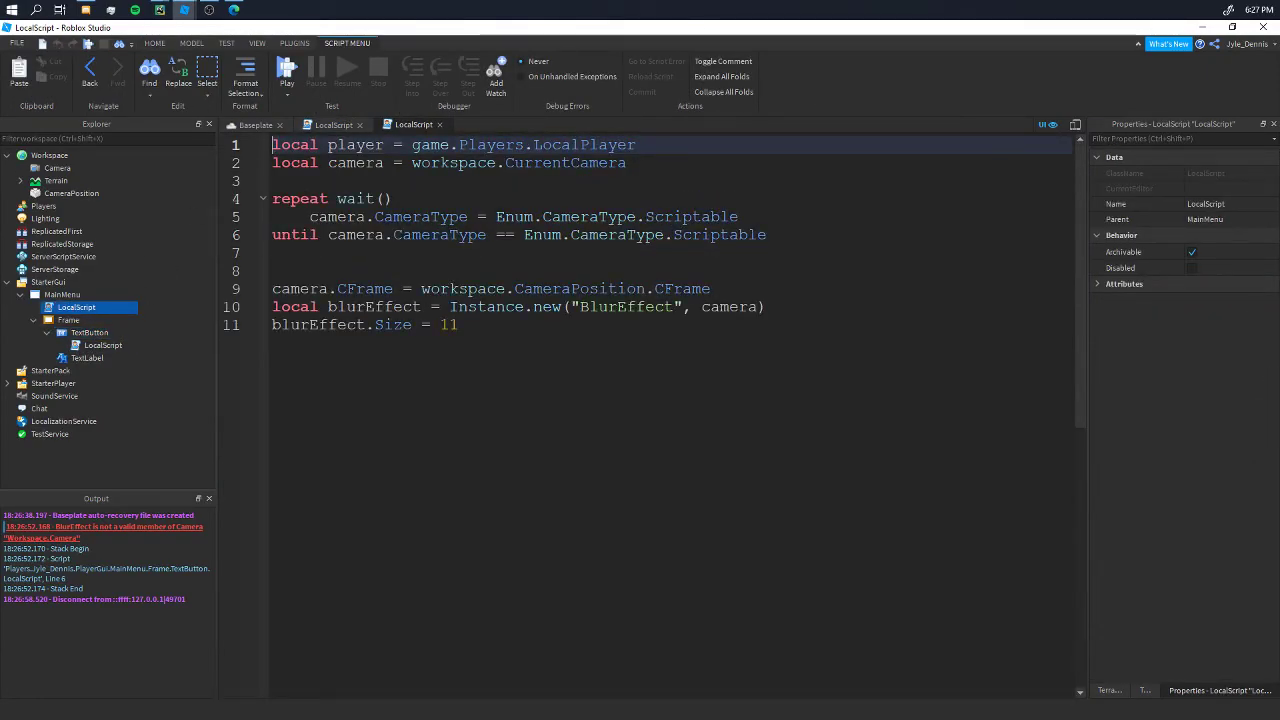
Playtest again, press the menu's Play, walk the character forward, then stop testing.
{"action": "left_click", "coordinate": [338, 125]}
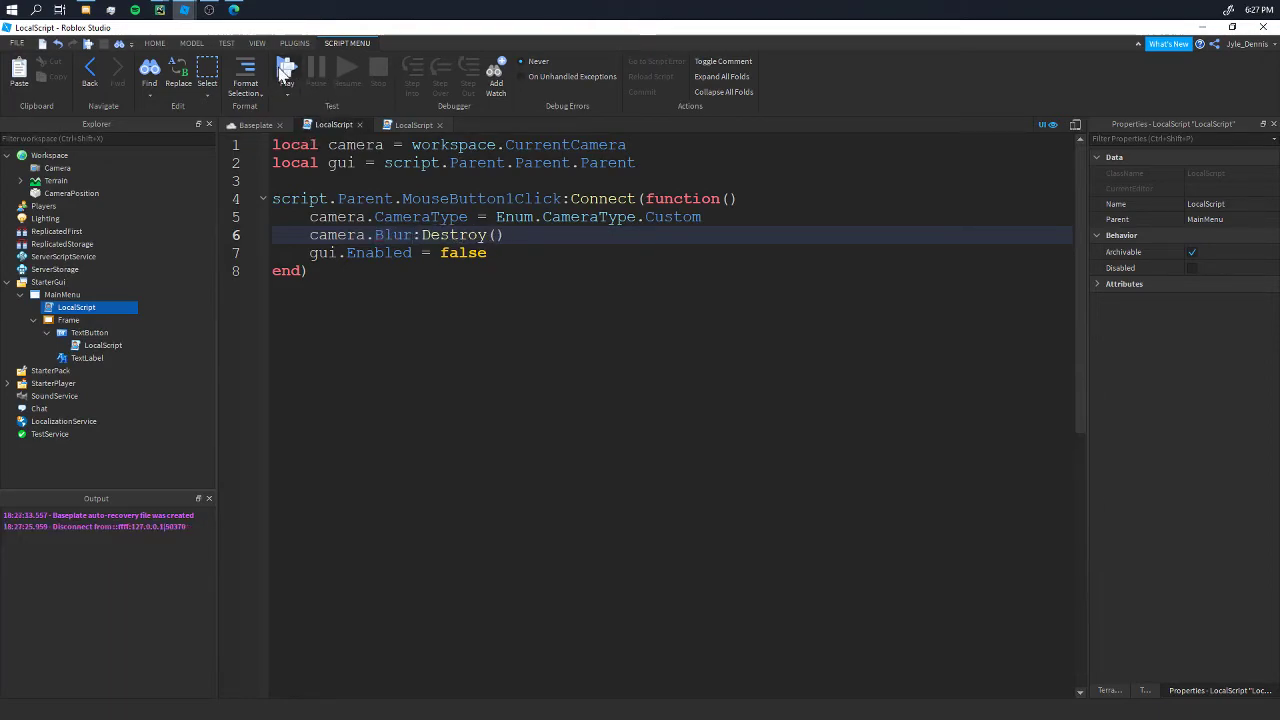
{"action": "left_click", "coordinate": [285, 68]}
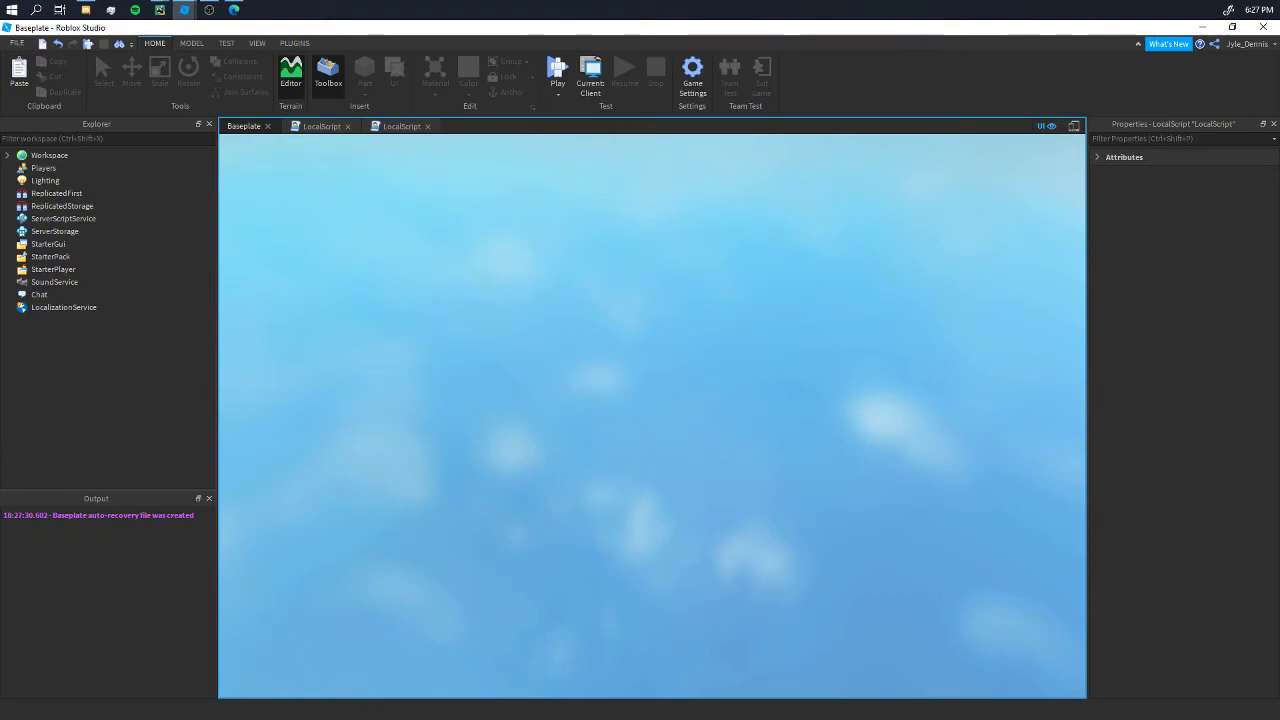
{"action": "key", "text": "F5"}
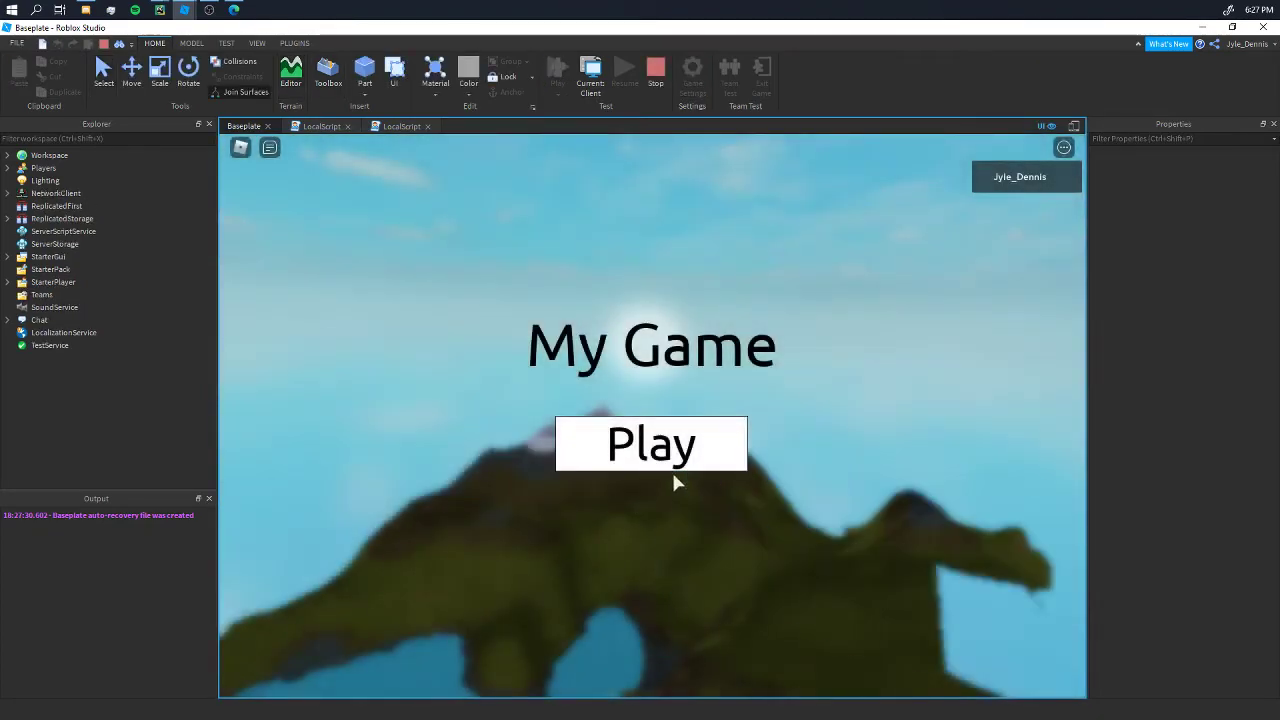
{"action": "left_click", "coordinate": [672, 465]}
{"action": "scroll", "coordinate": [712, 408], "scroll_direction": "down", "scroll_amount": 5}
{"action": "key", "text": "w"}
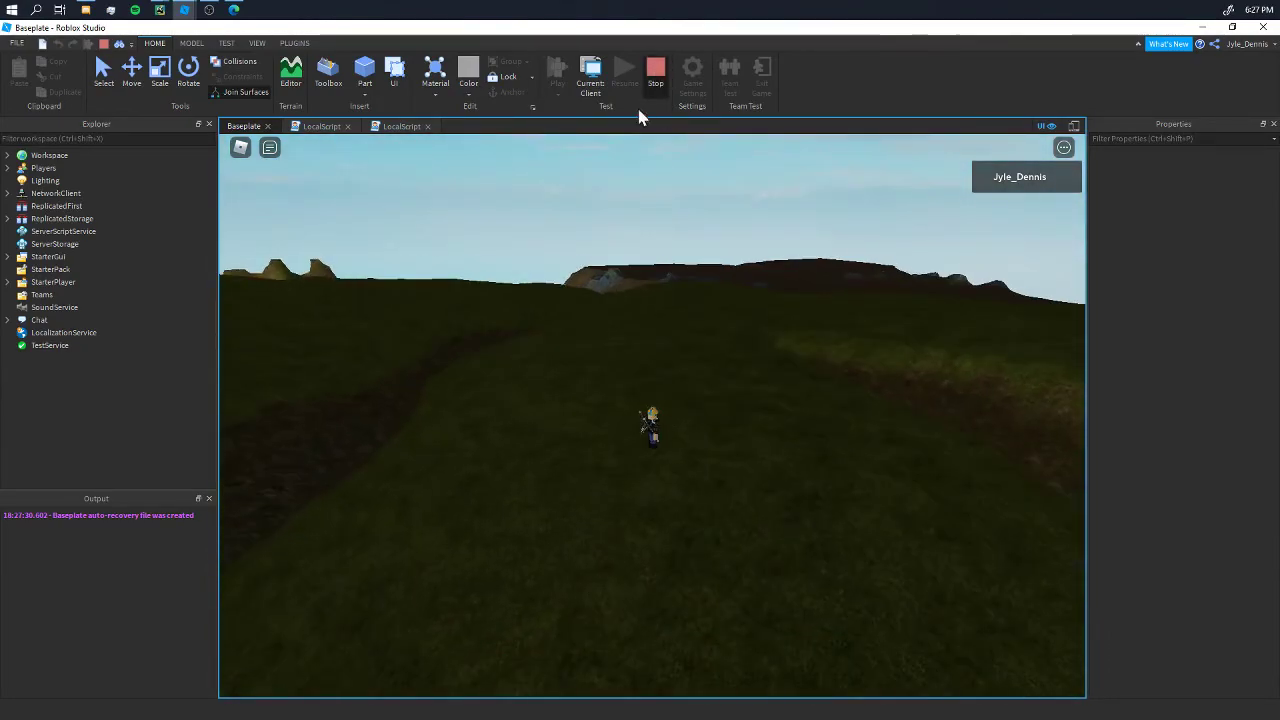
{"action": "left_click", "coordinate": [656, 70]}
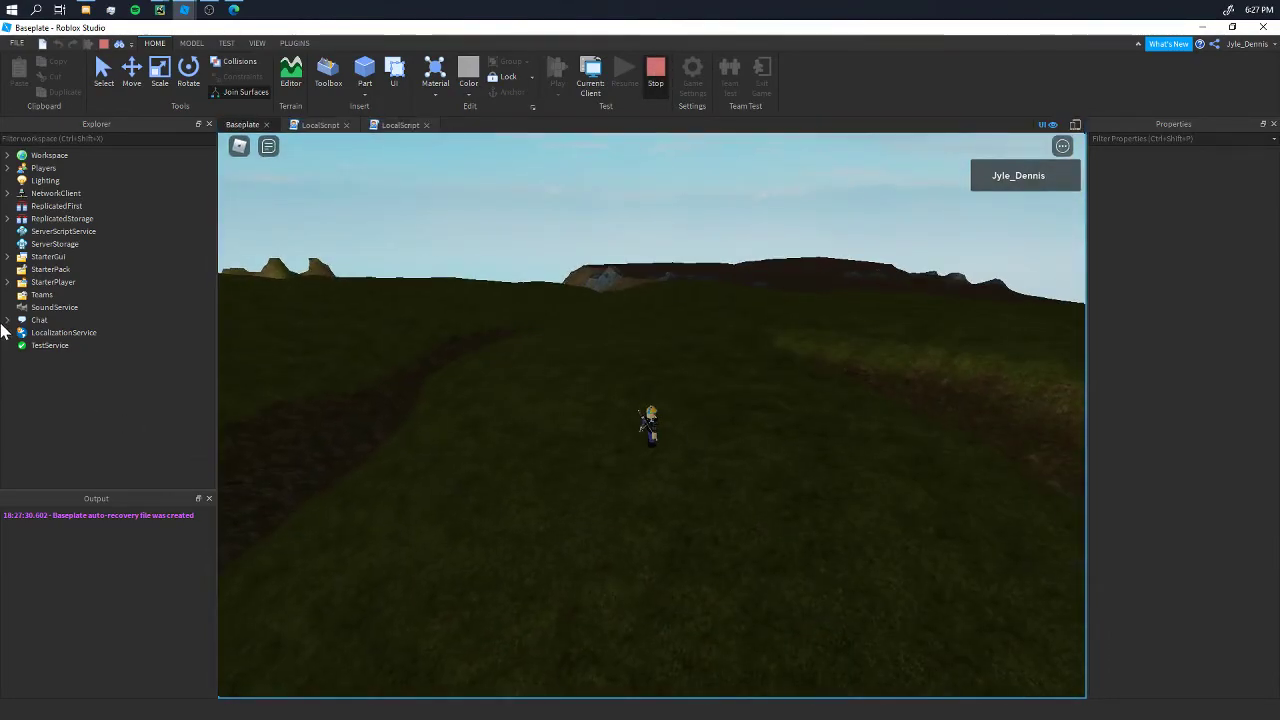
{"action": "left_click", "coordinate": [40, 156]}
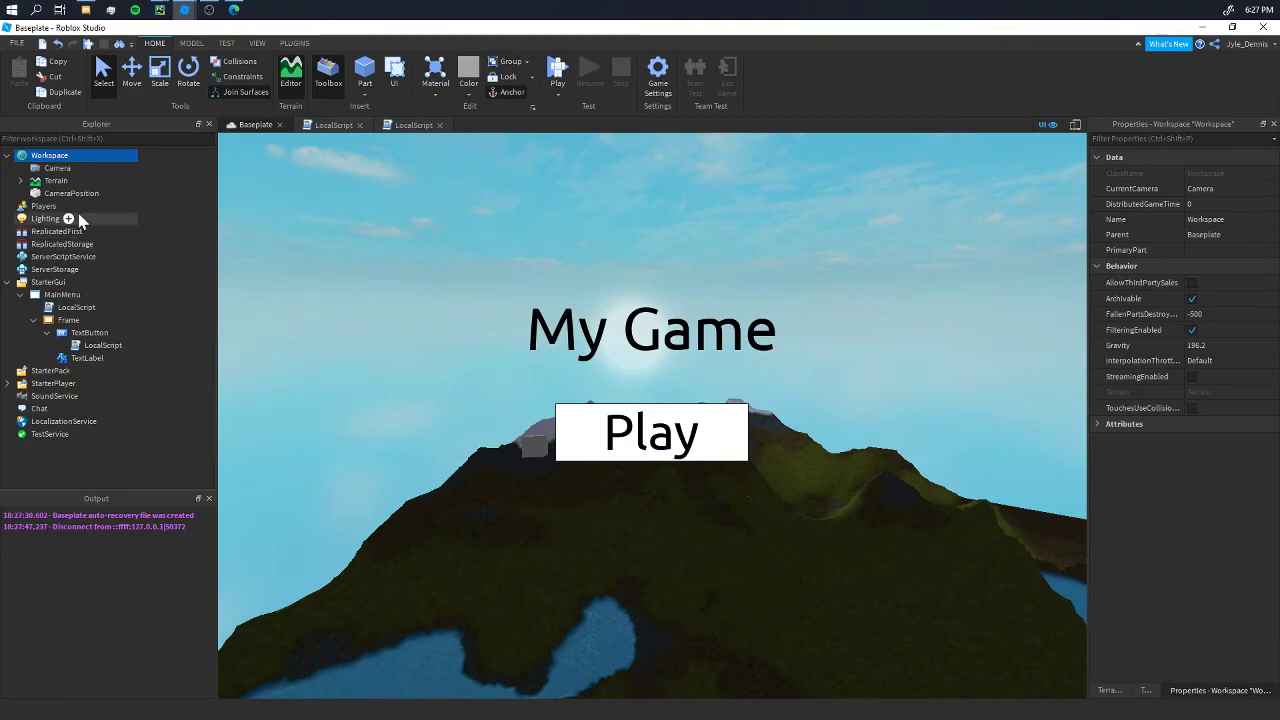
Collapse Workspace and MainMenu in the Explorer and close all script tabs.
{"action": "left_click", "coordinate": [9, 156]}
{"action": "left_click", "coordinate": [22, 257]}
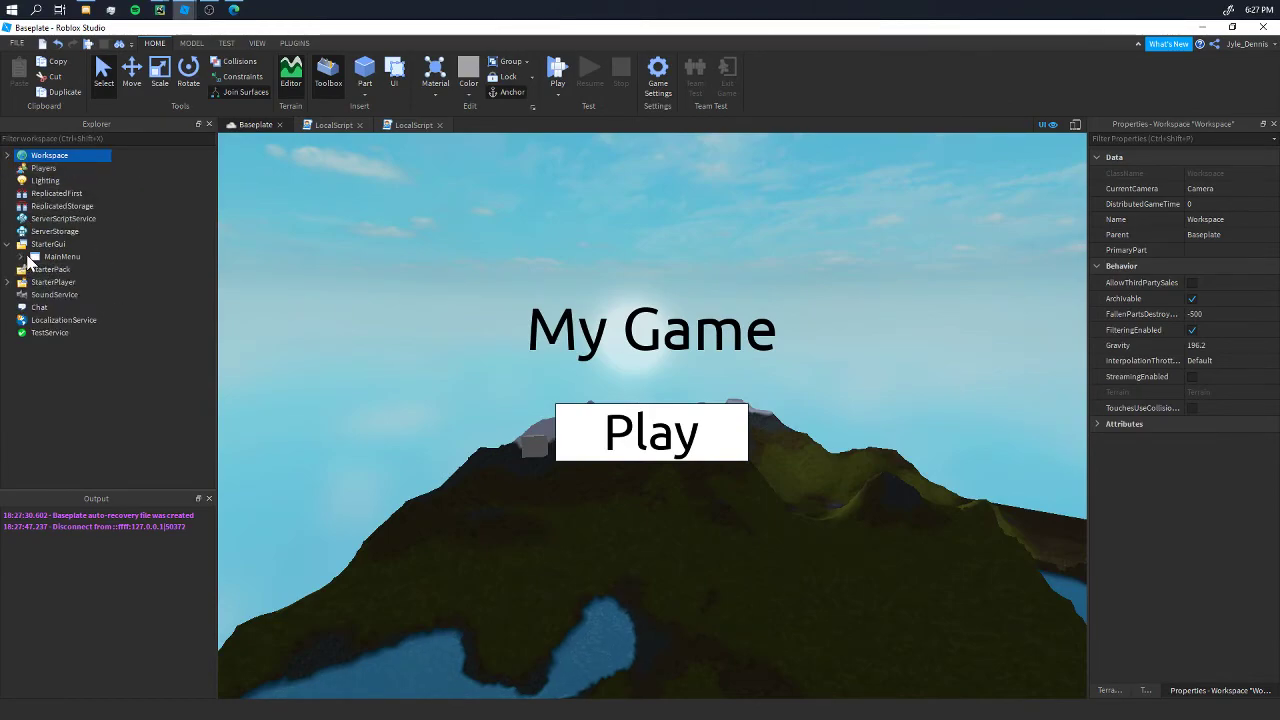
{"action": "left_click", "coordinate": [387, 124]}
{"action": "left_click", "coordinate": [439, 125]}
{"action": "left_click", "coordinate": [359, 125]}
Uncheck ResetOnSpawn on the MainMenu GUI.
{"action": "left_click", "coordinate": [62, 257]}
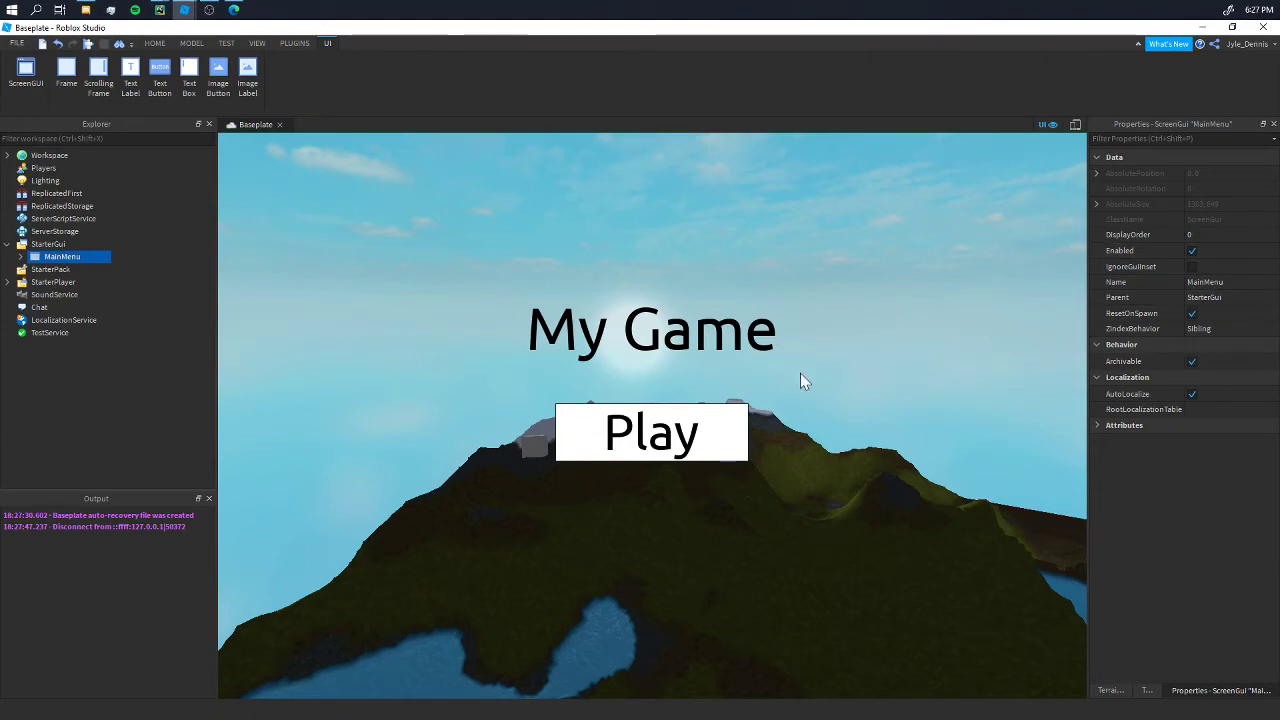
{"action": "key", "text": "d"}
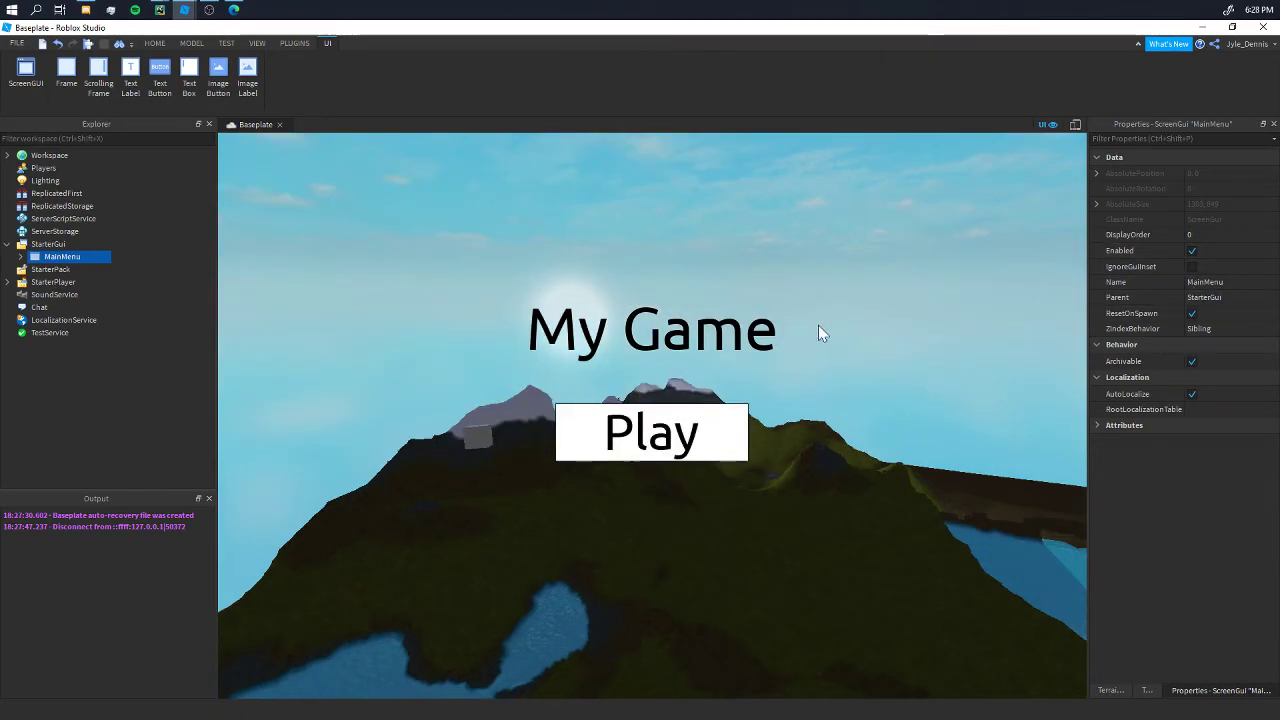
{"action": "left_click", "coordinate": [1141, 316]}
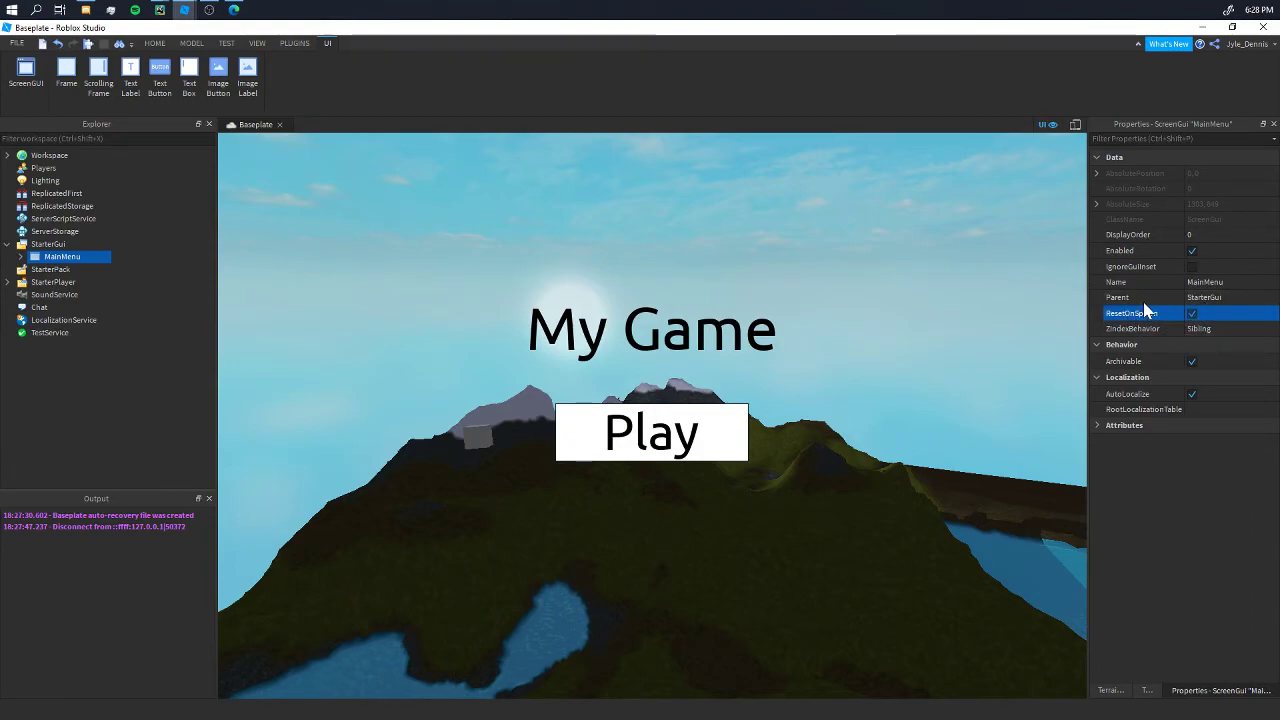
{"action": "key", "text": "d"}
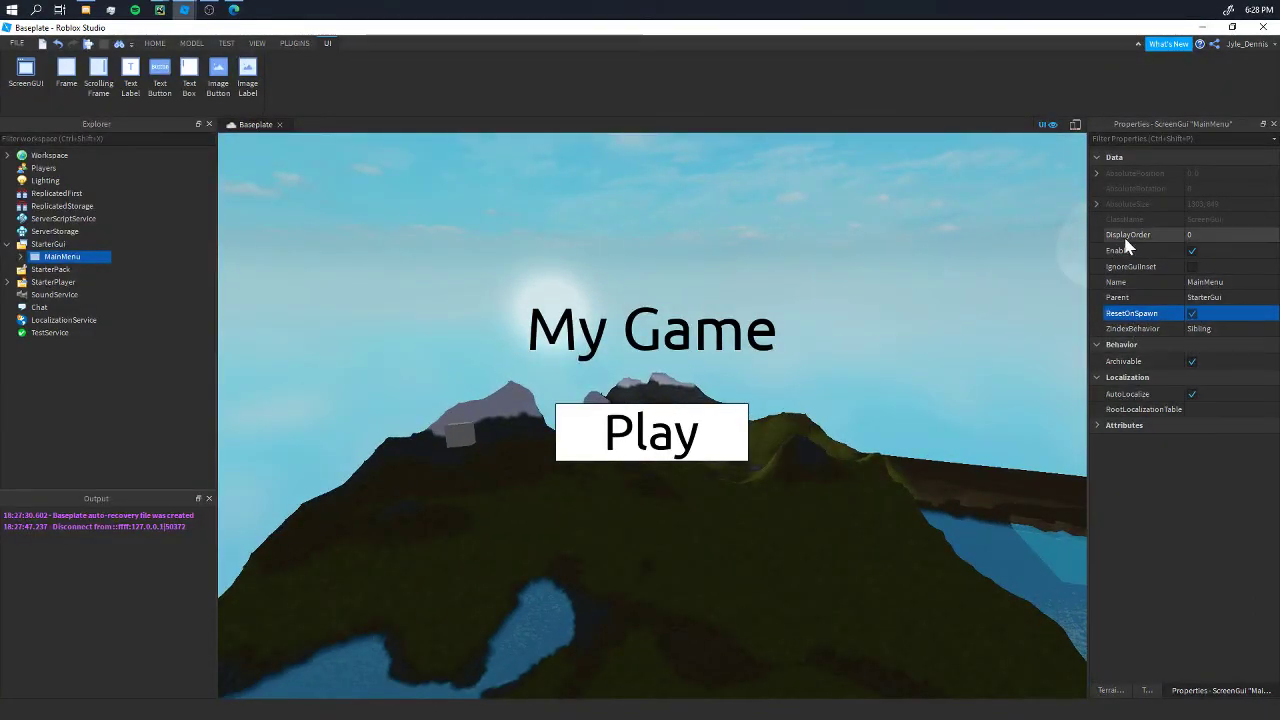
{"action": "left_click", "coordinate": [1191, 313]}
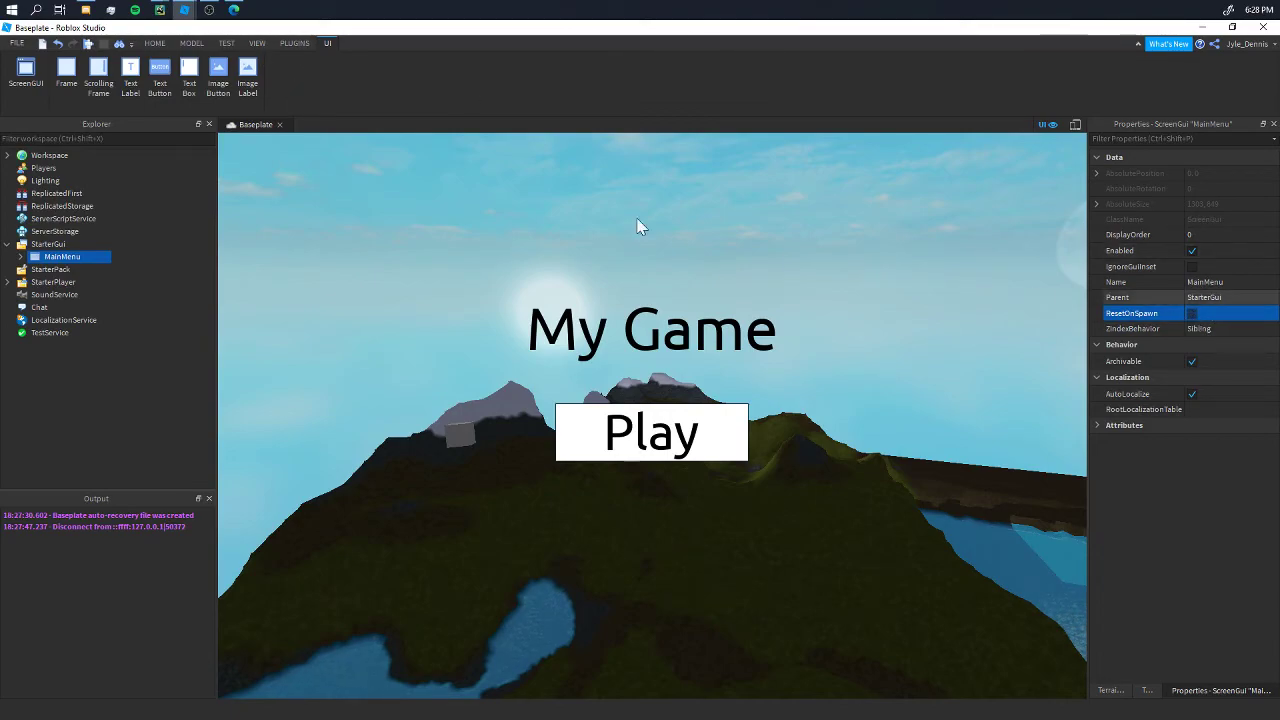
Set the CameraPosition part's Transparency to 1 and start a new playtest.
{"action": "left_click", "coordinate": [154, 43]}
{"action": "left_click", "coordinate": [460, 435]}
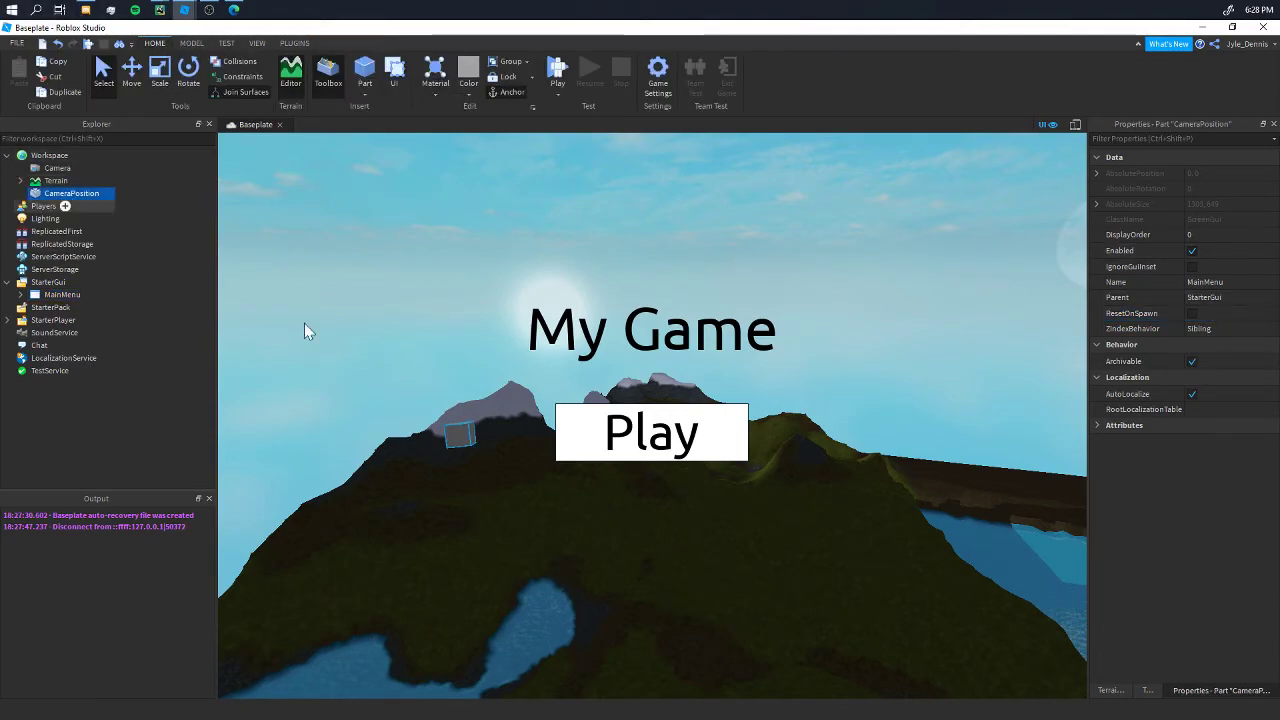
{"action": "right_click_drag", "start_coordinate": [304, 330], "coordinate": [490, 405]}
{"action": "left_click", "coordinate": [1196, 250]}
{"action": "type", "text": "1"}
{"action": "scroll", "coordinate": [1210, 320], "scroll_direction": "down", "scroll_amount": 1}
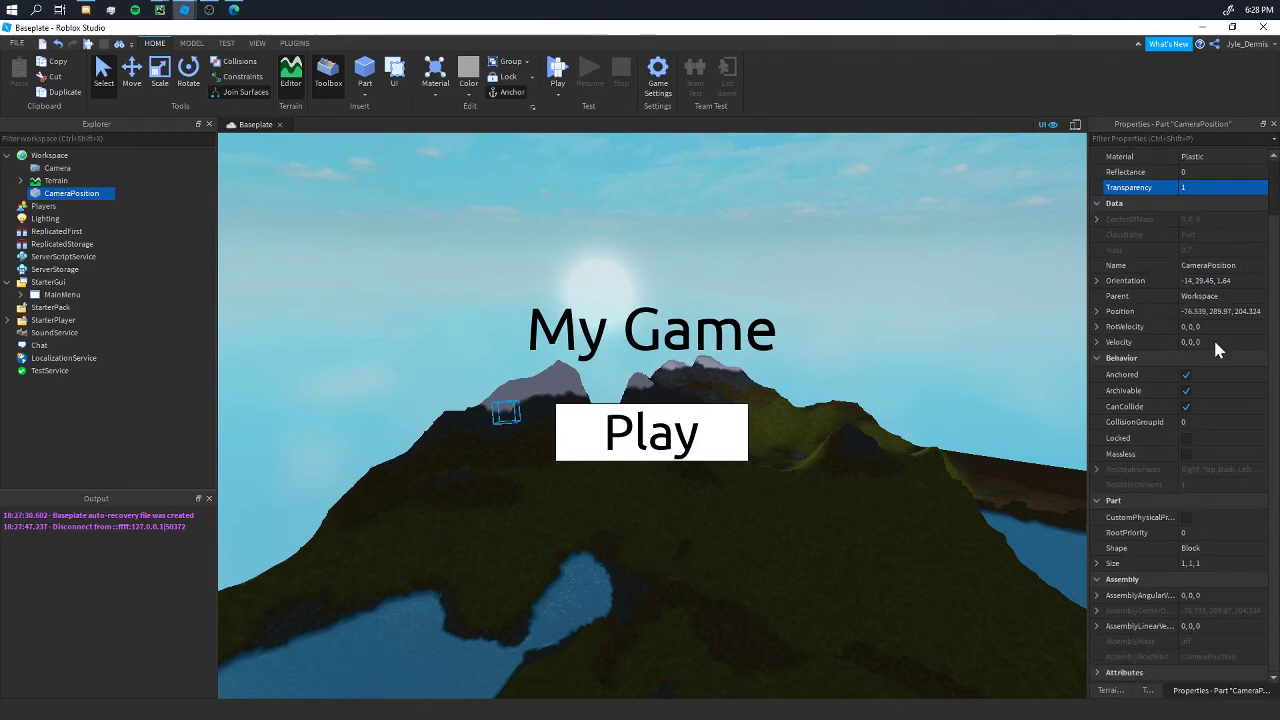
{"action": "left_click", "coordinate": [1183, 407]}
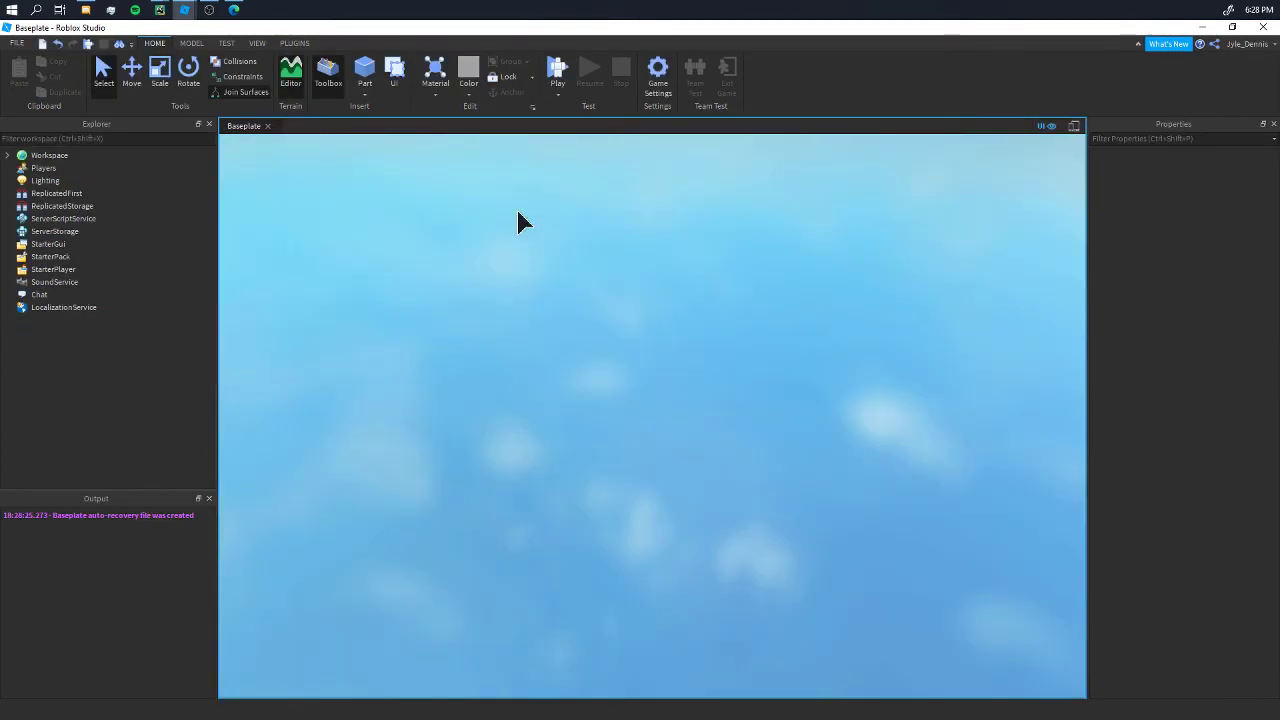
{"action": "key", "text": "F5"}
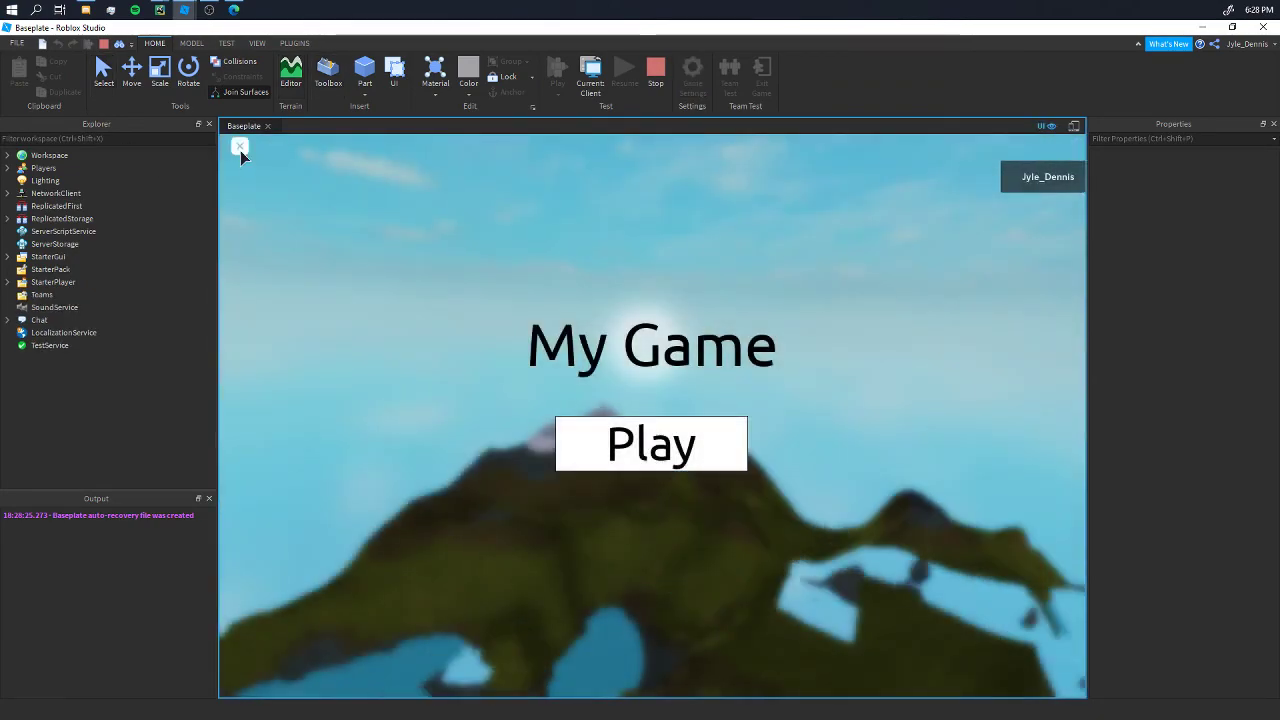
{"action": "left_click", "coordinate": [240, 146]}
{"action": "key", "text": "Escape"}
{"action": "left_click", "coordinate": [651, 445]}
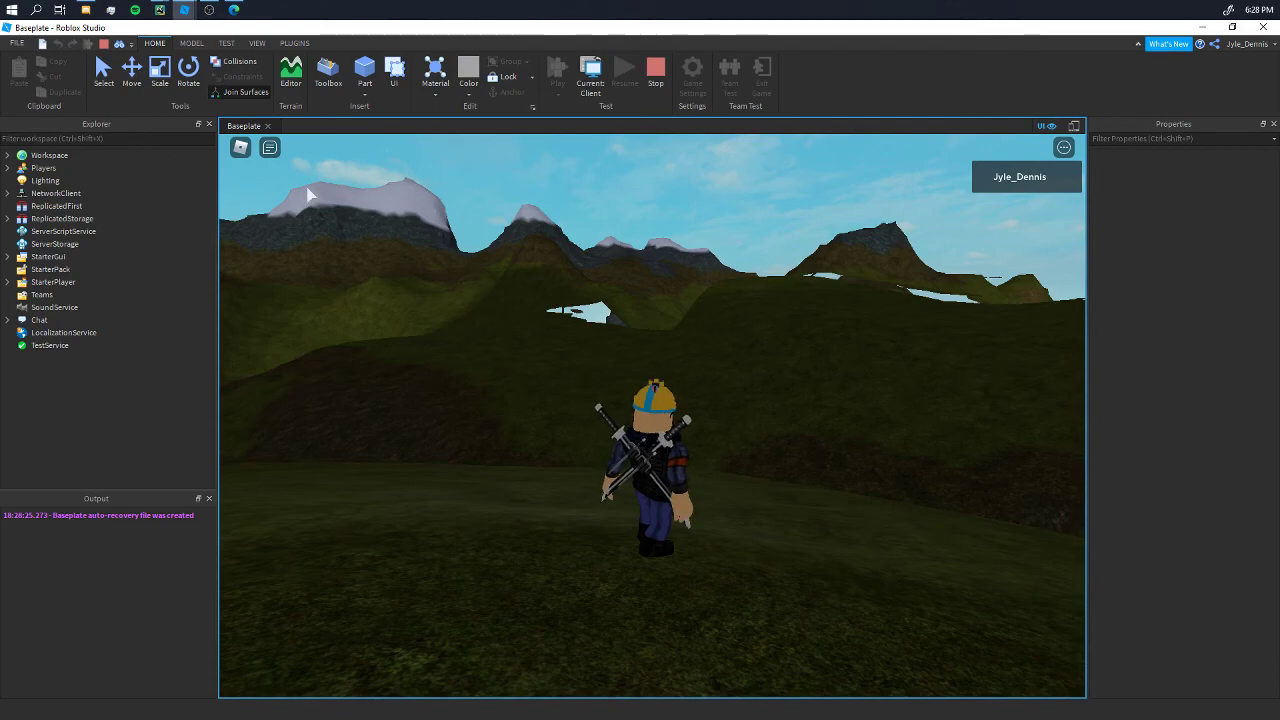
{"action": "left_click", "coordinate": [241, 150]}
{"action": "left_click", "coordinate": [440, 675]}
{"action": "left_click", "coordinate": [574, 397]}
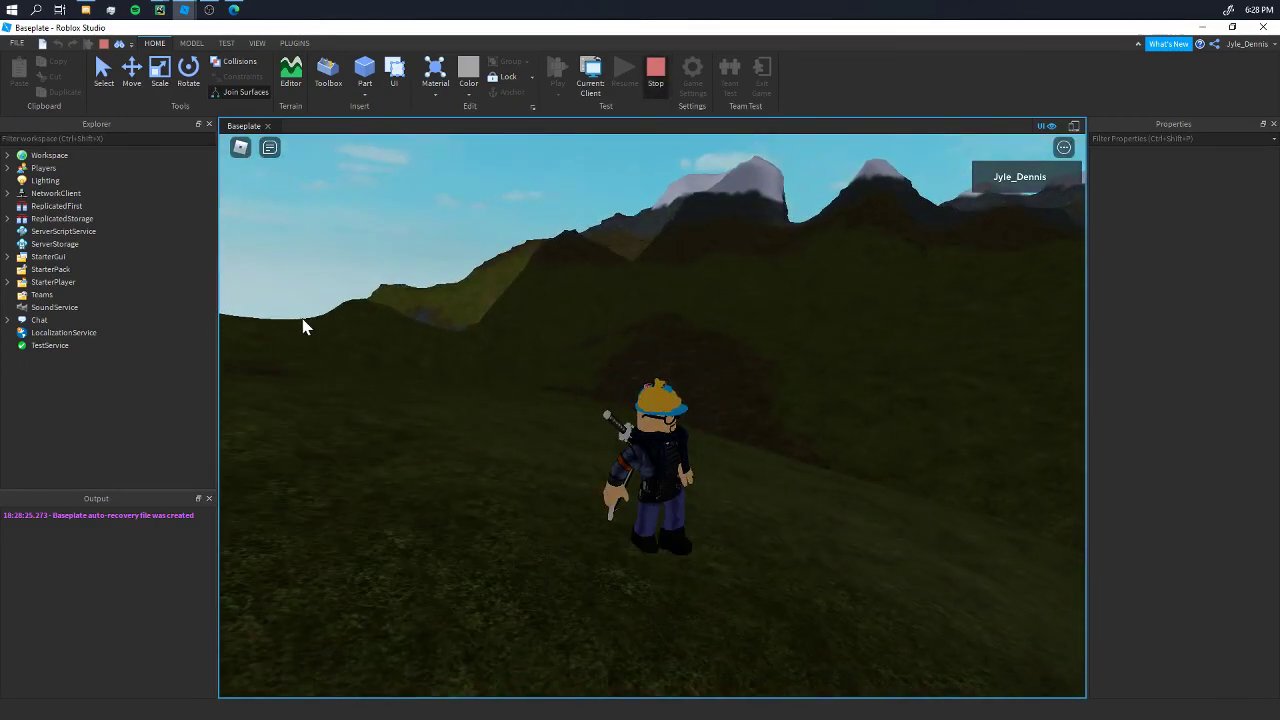
{"action": "left_click", "coordinate": [655, 72]}
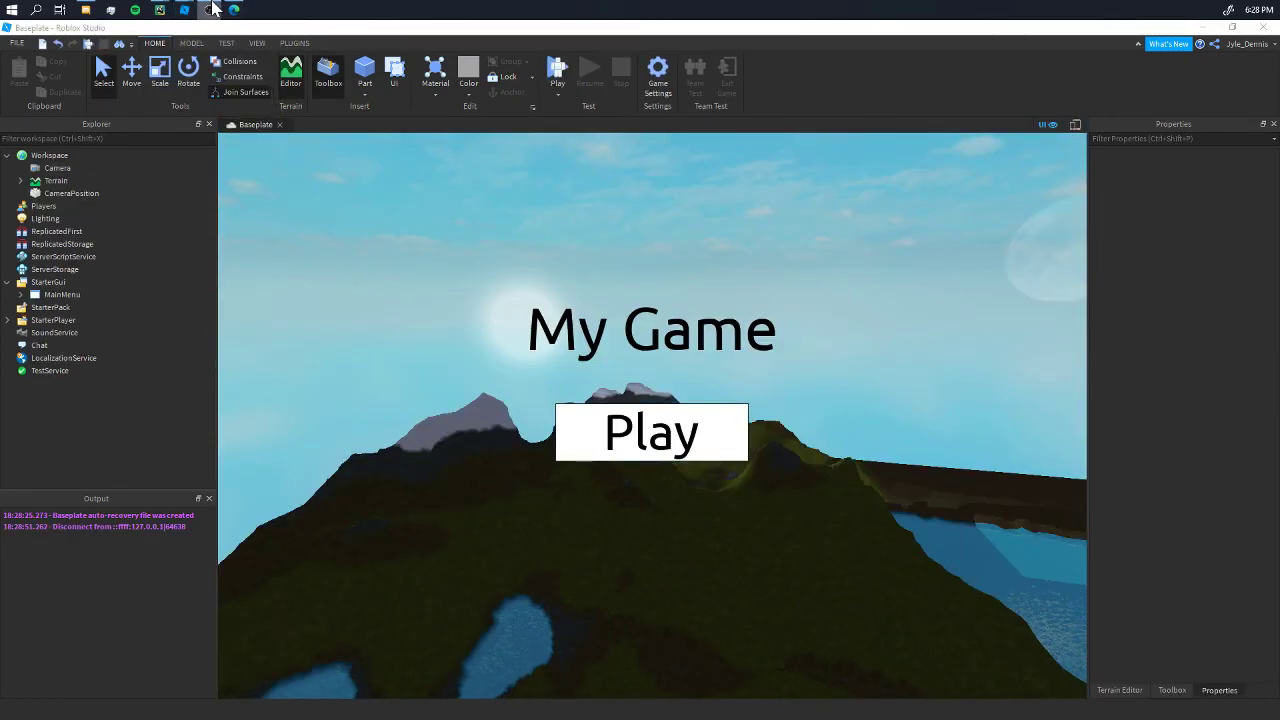